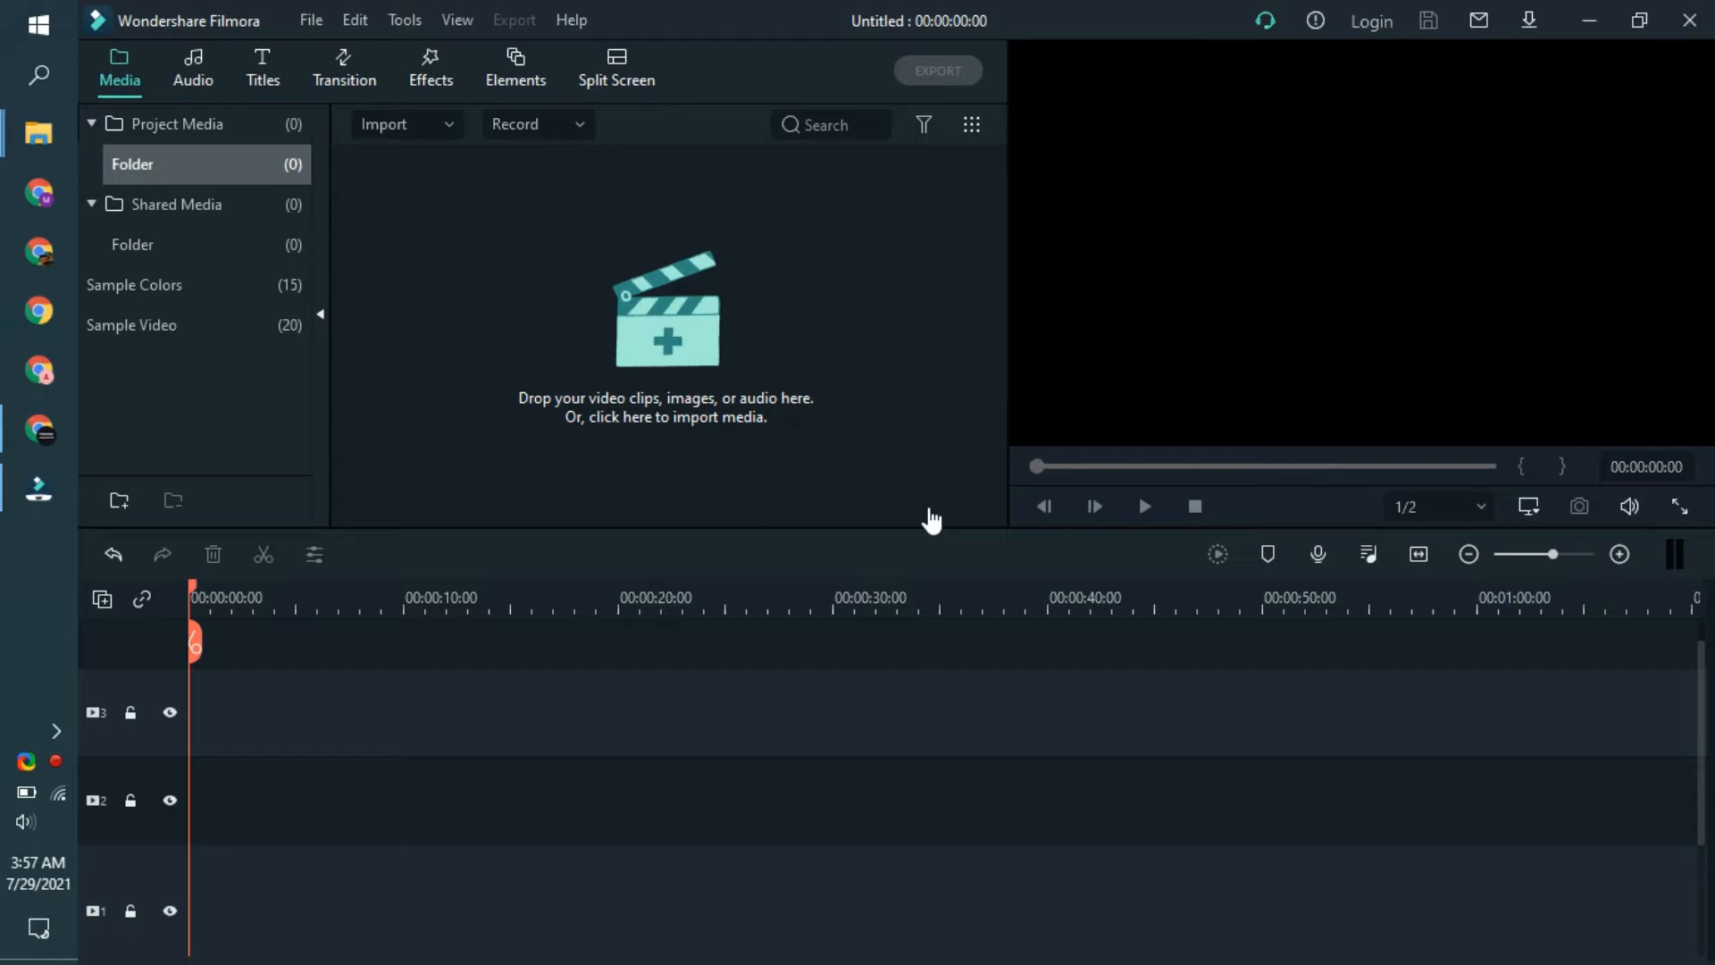
- Import the Cute Cat - 3092, Dog - 14869 and Guitarist - 46 videos from the Work folder into the project media
{"action": "left_click", "coordinate": [632, 373]}
{"action": "left_click_drag", "start_coordinate": [394, 296], "coordinate": [395, 250]}
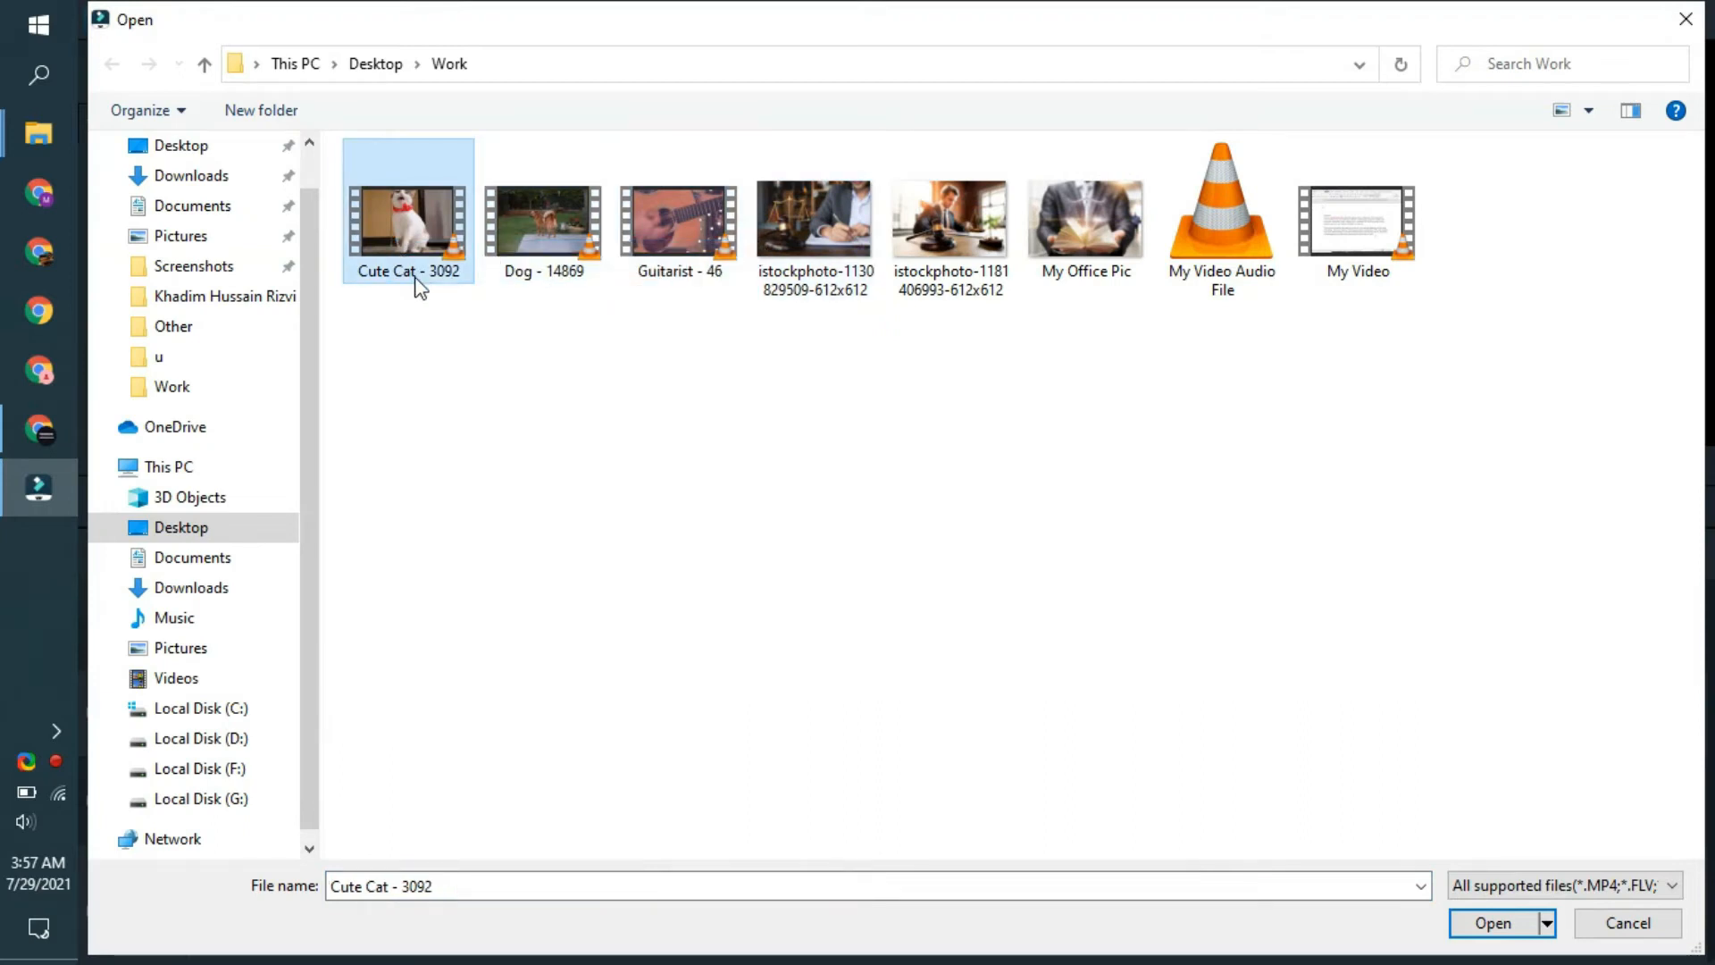
{"action": "left_click", "coordinate": [554, 268]}
{"action": "left_click", "coordinate": [695, 249]}
{"action": "left_click_drag", "start_coordinate": [709, 326], "coordinate": [394, 244]}
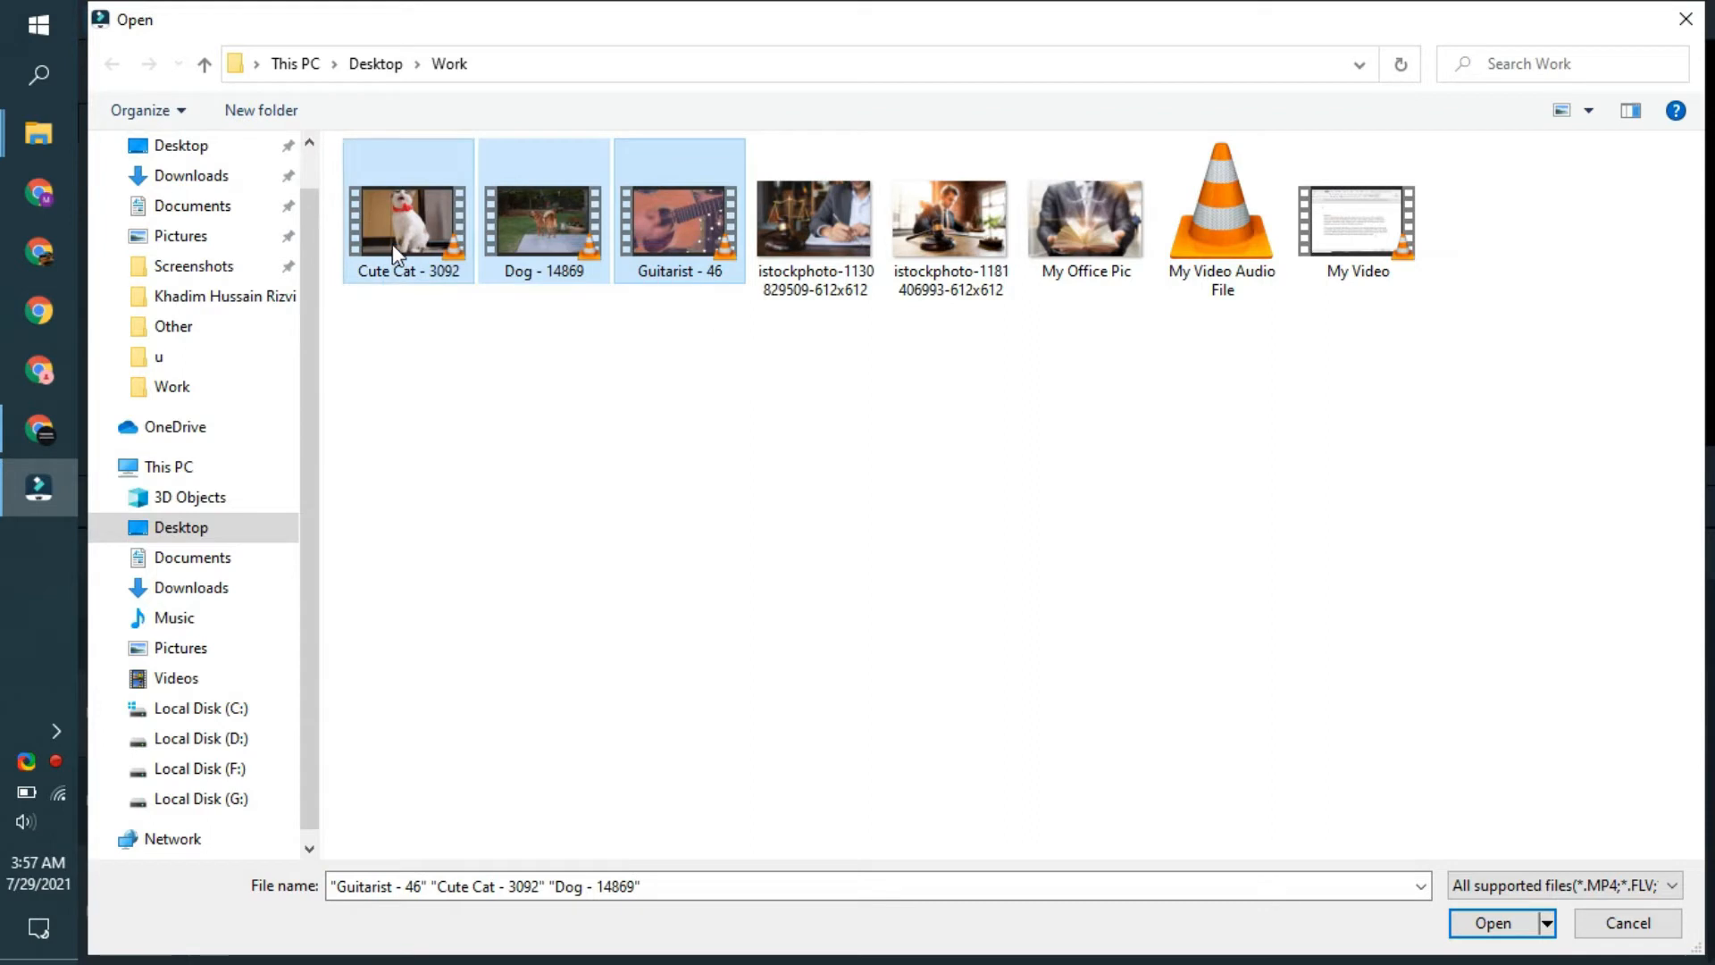
{"action": "left_click", "coordinate": [1510, 923]}
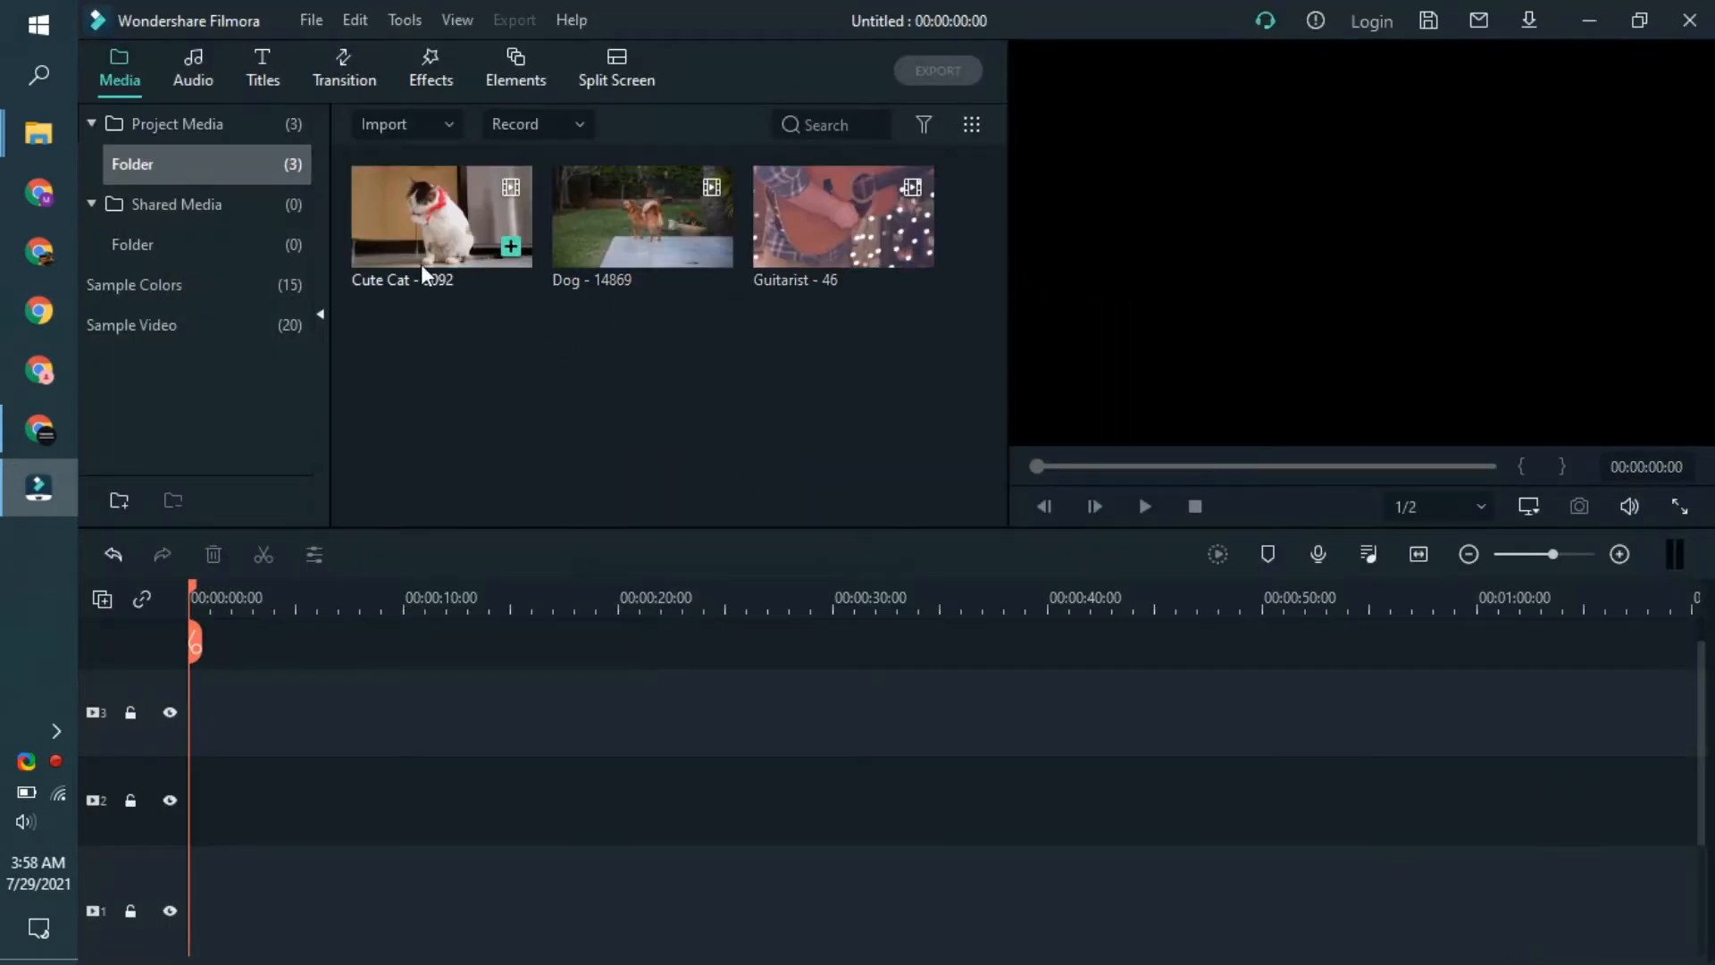
- Delete the empty tracks from the timeline
{"action": "left_click", "coordinate": [606, 71]}
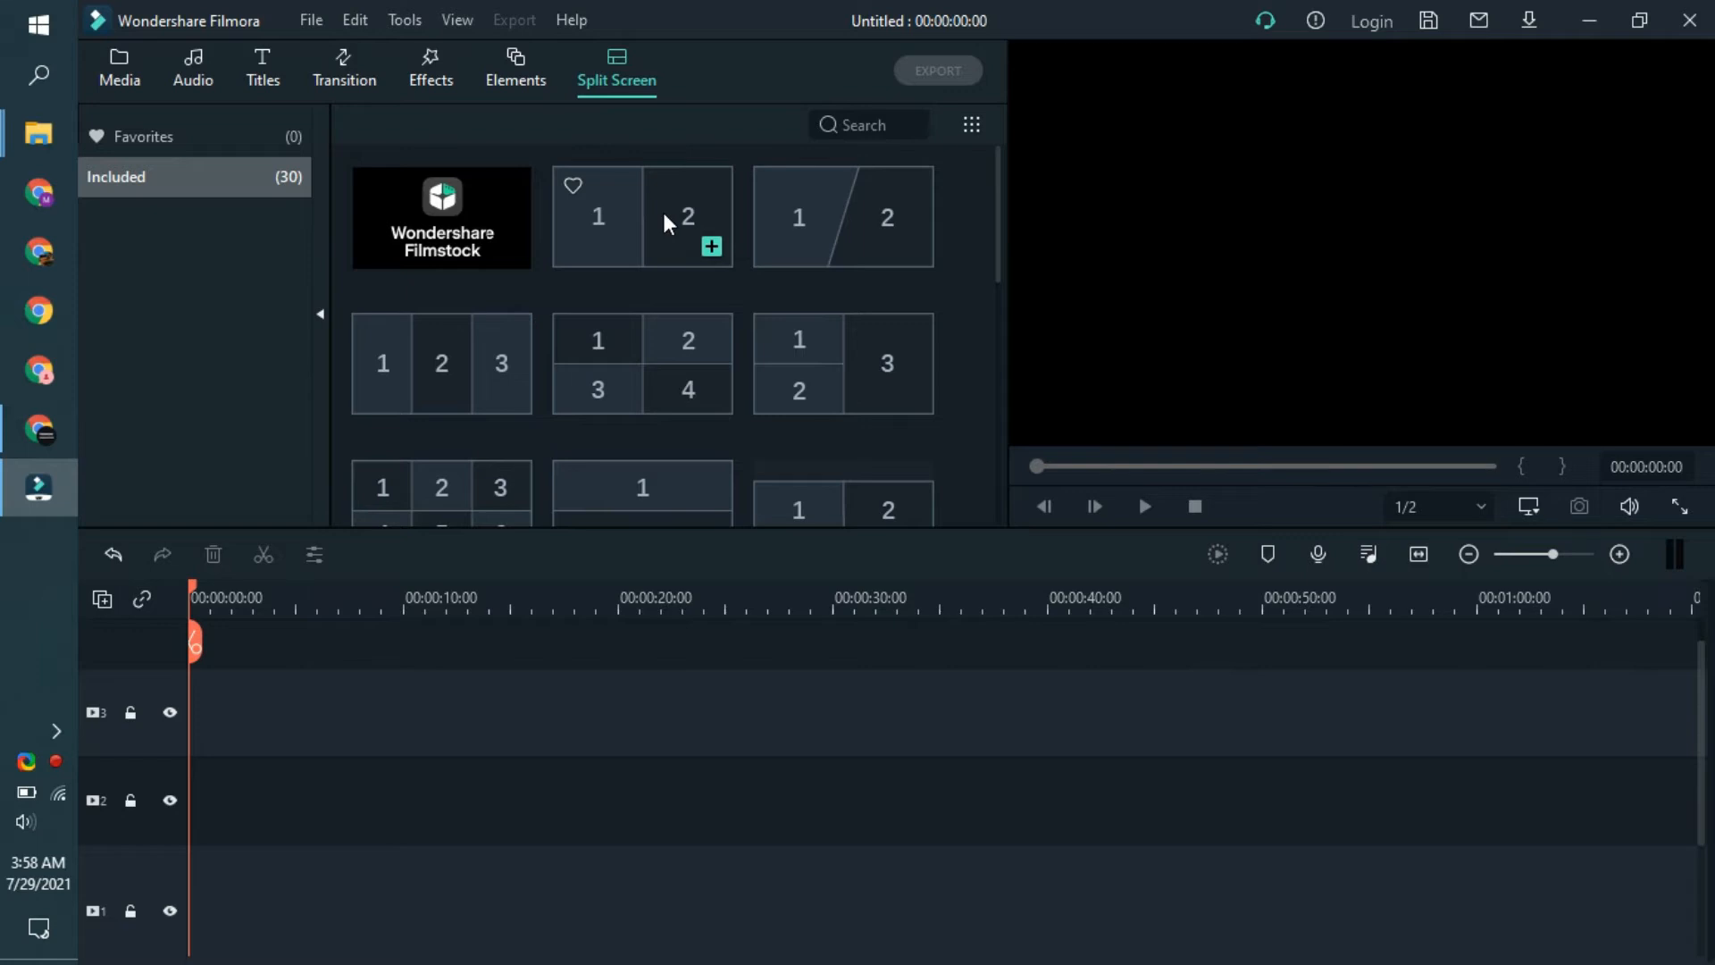
{"action": "mouse_move", "coordinate": [655, 211]}
{"action": "left_mouse_down"}
{"action": "mouse_move", "coordinate": [586, 410]}
{"action": "mouse_move", "coordinate": [198, 834]}
{"action": "mouse_move", "coordinate": [605, 241]}
{"action": "mouse_move", "coordinate": [656, 228]}
{"action": "left_mouse_up"}
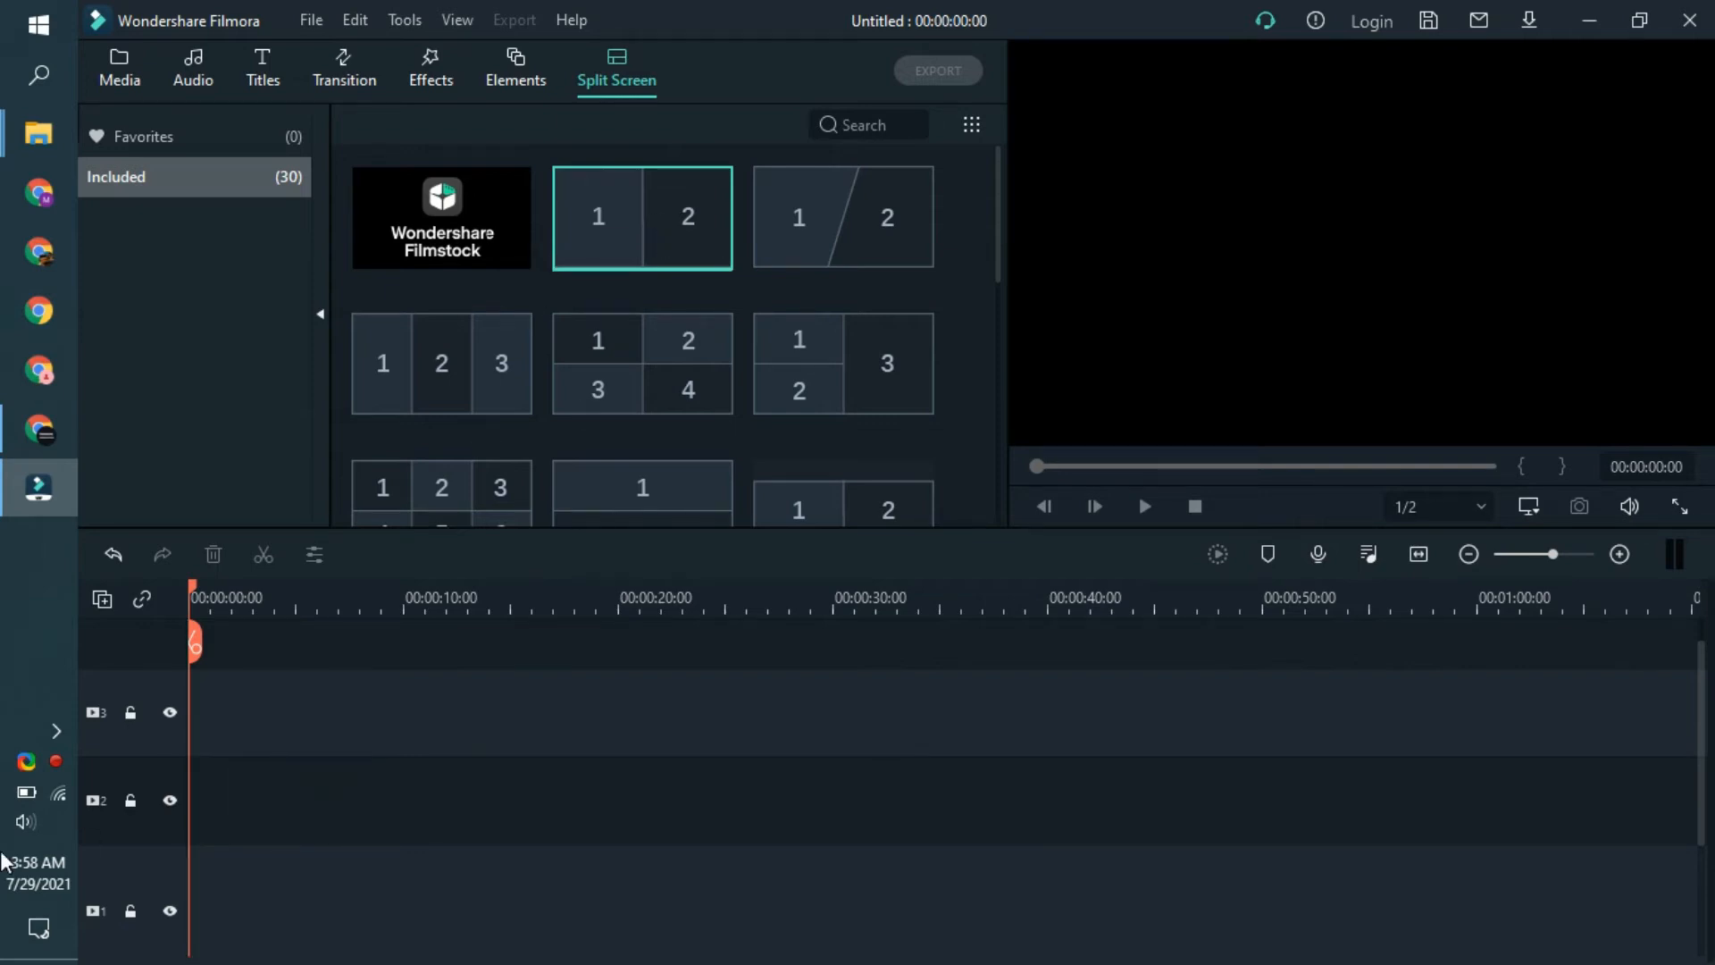
{"action": "right_click", "coordinate": [156, 775]}
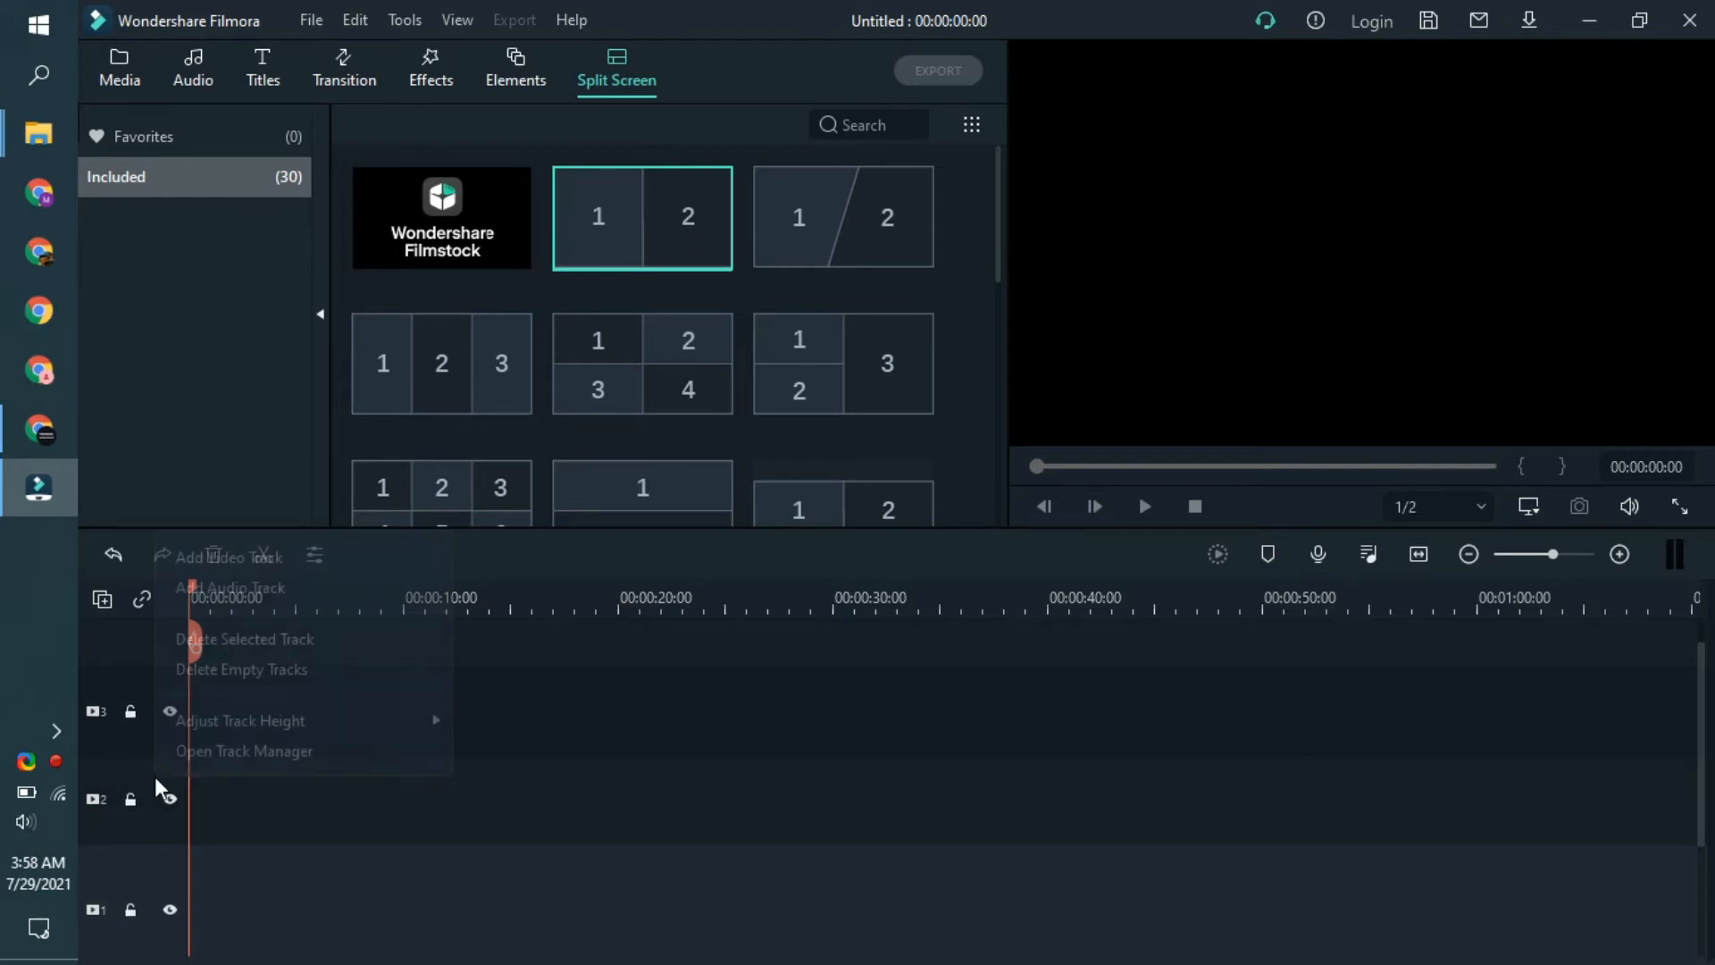
{"action": "left_click", "coordinate": [221, 672]}
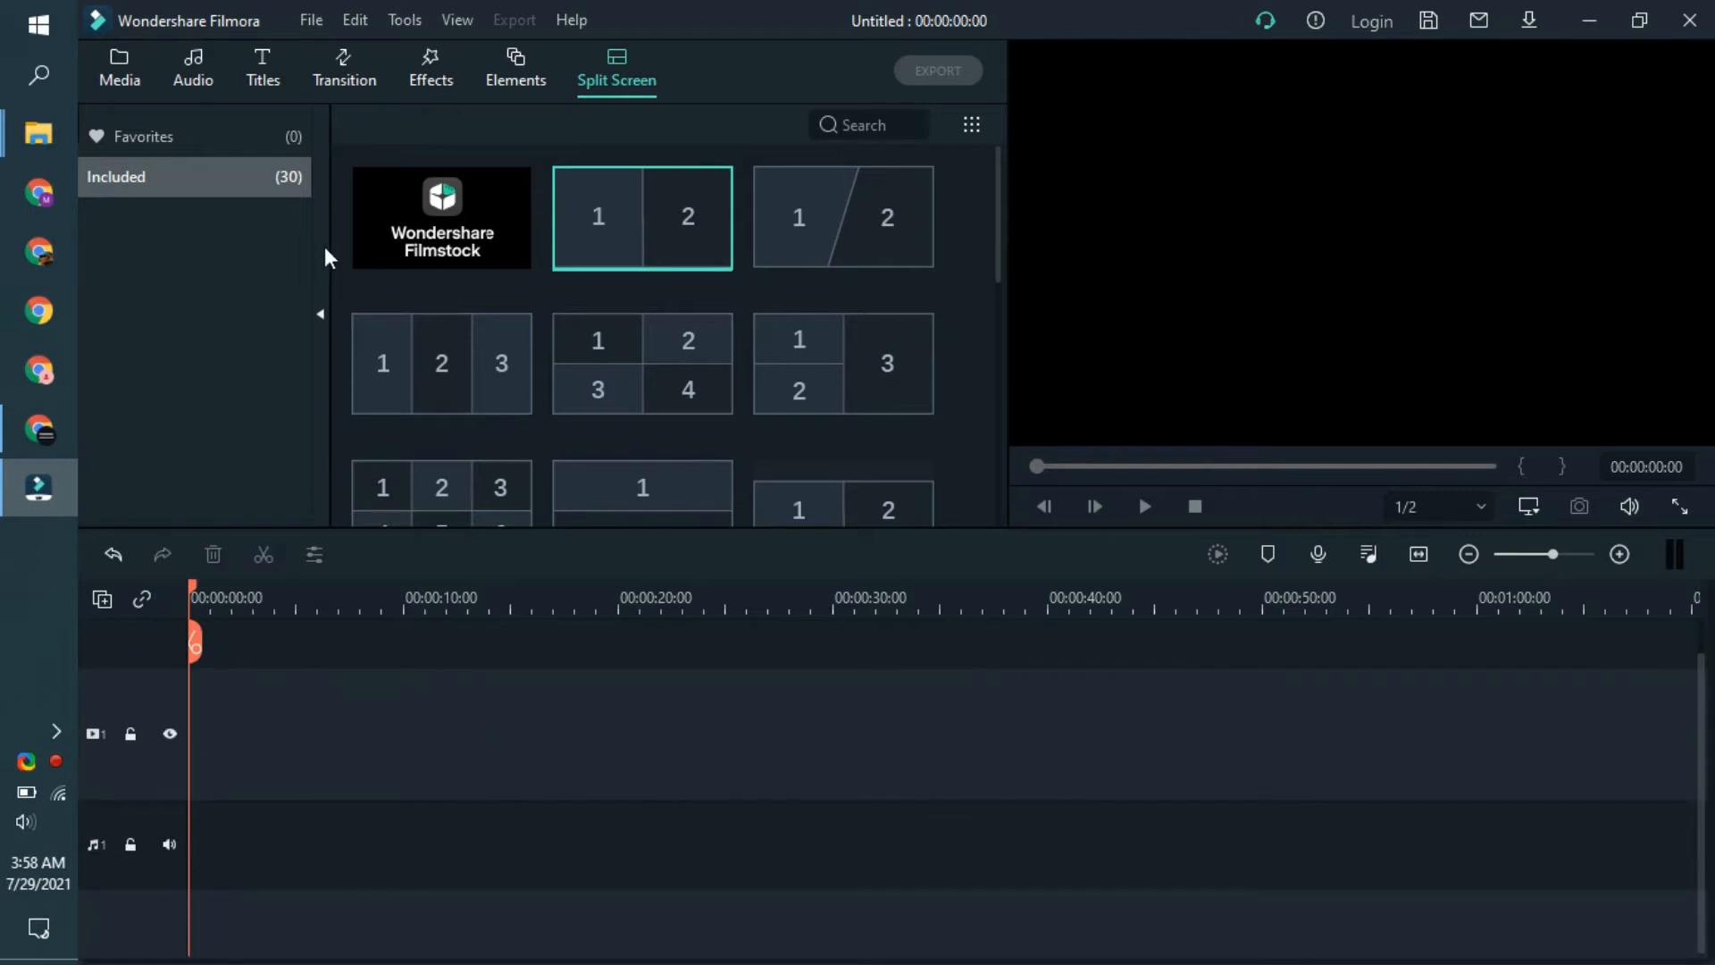
- Place the two-panel side-by-side split screen template with the straight divider at the start of video track 1
{"action": "left_click", "coordinate": [121, 73]}
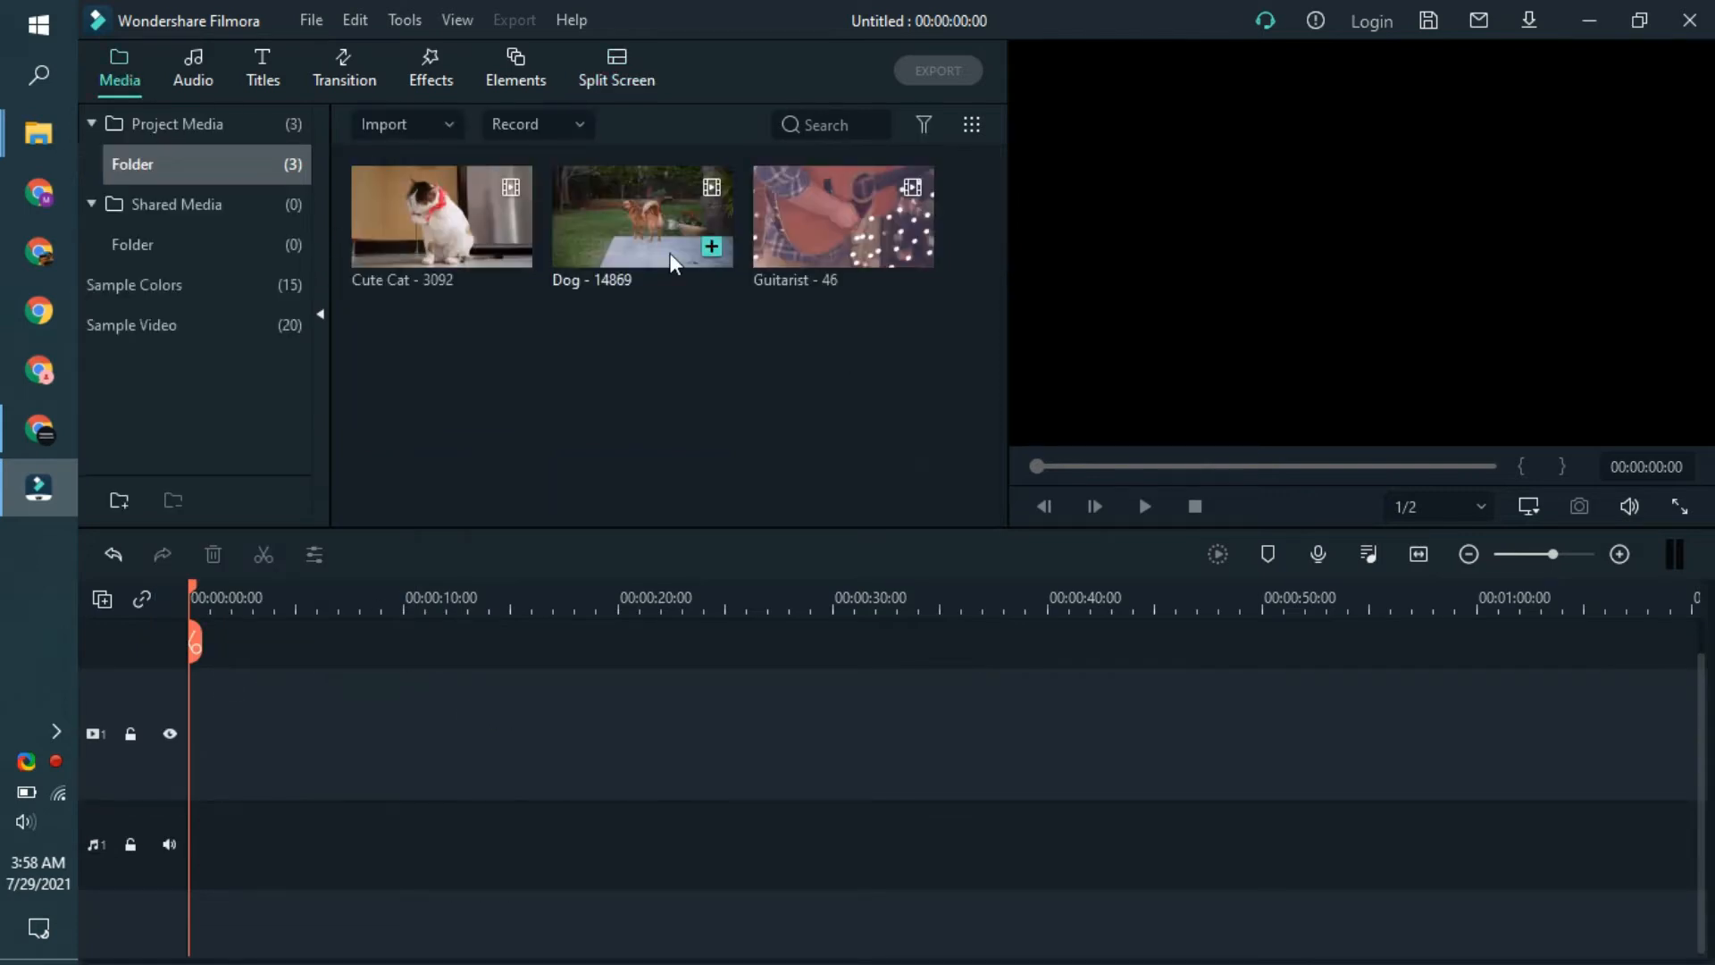
{"action": "left_click", "coordinate": [617, 70]}
{"action": "left_click_drag", "start_coordinate": [646, 250], "coordinate": [219, 795]}
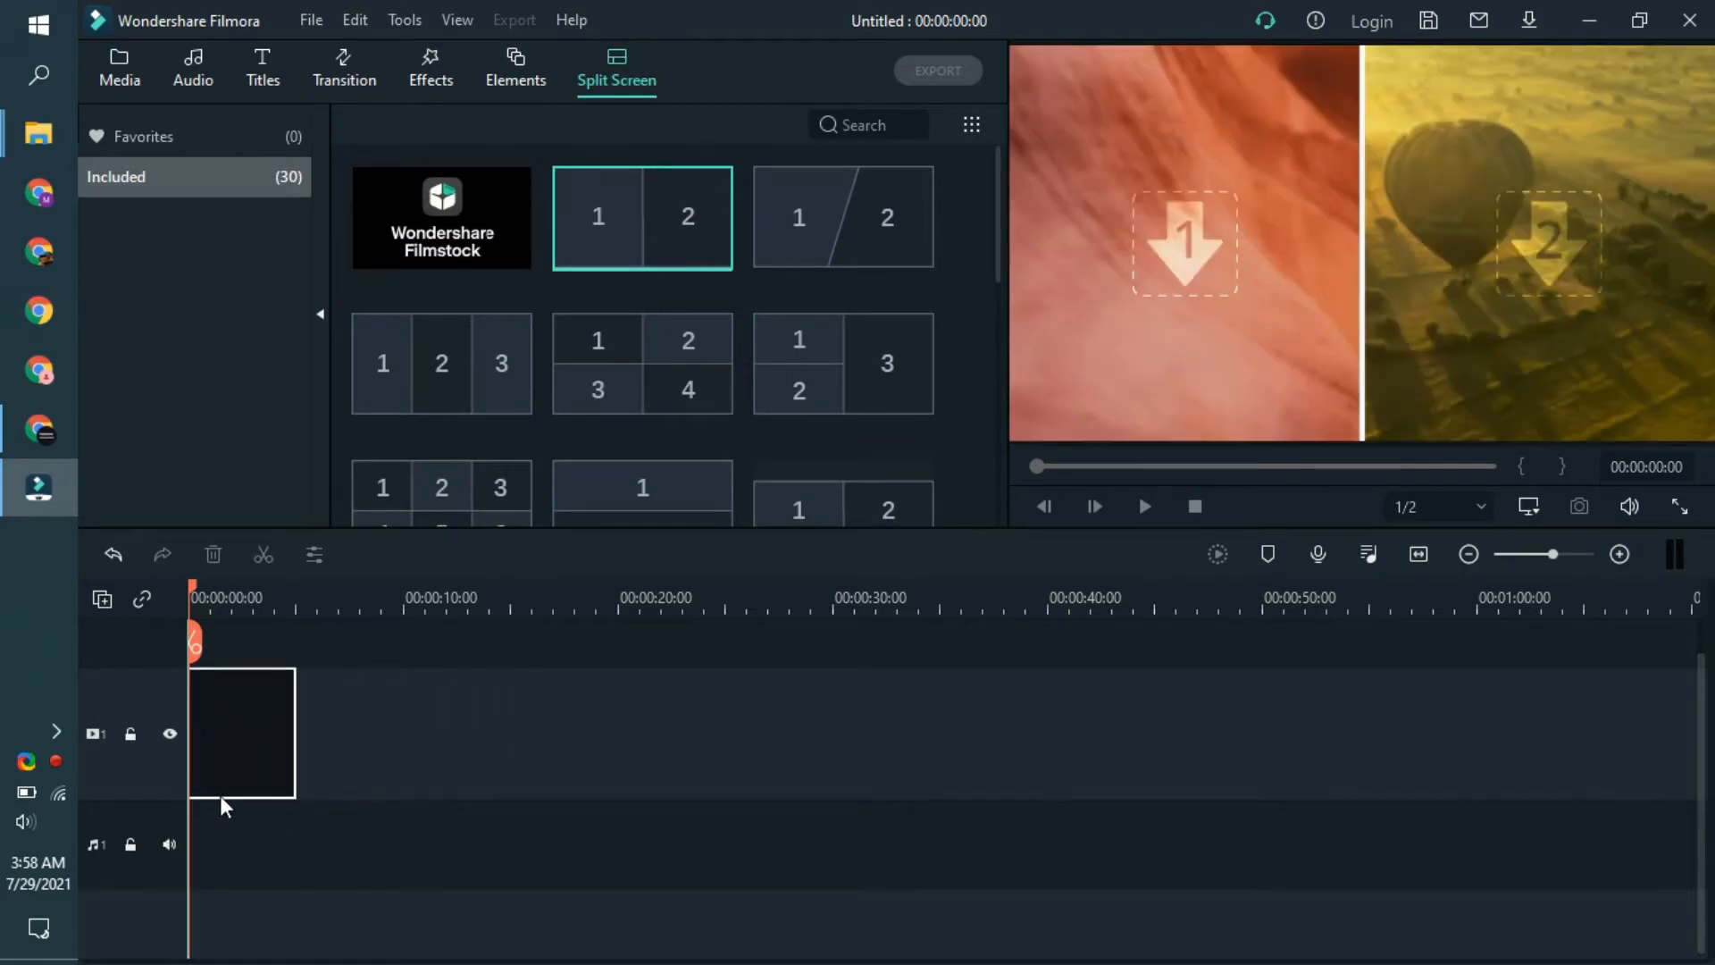
{"action": "double_click", "coordinate": [1182, 263]}
{"action": "left_click", "coordinate": [939, 501]}
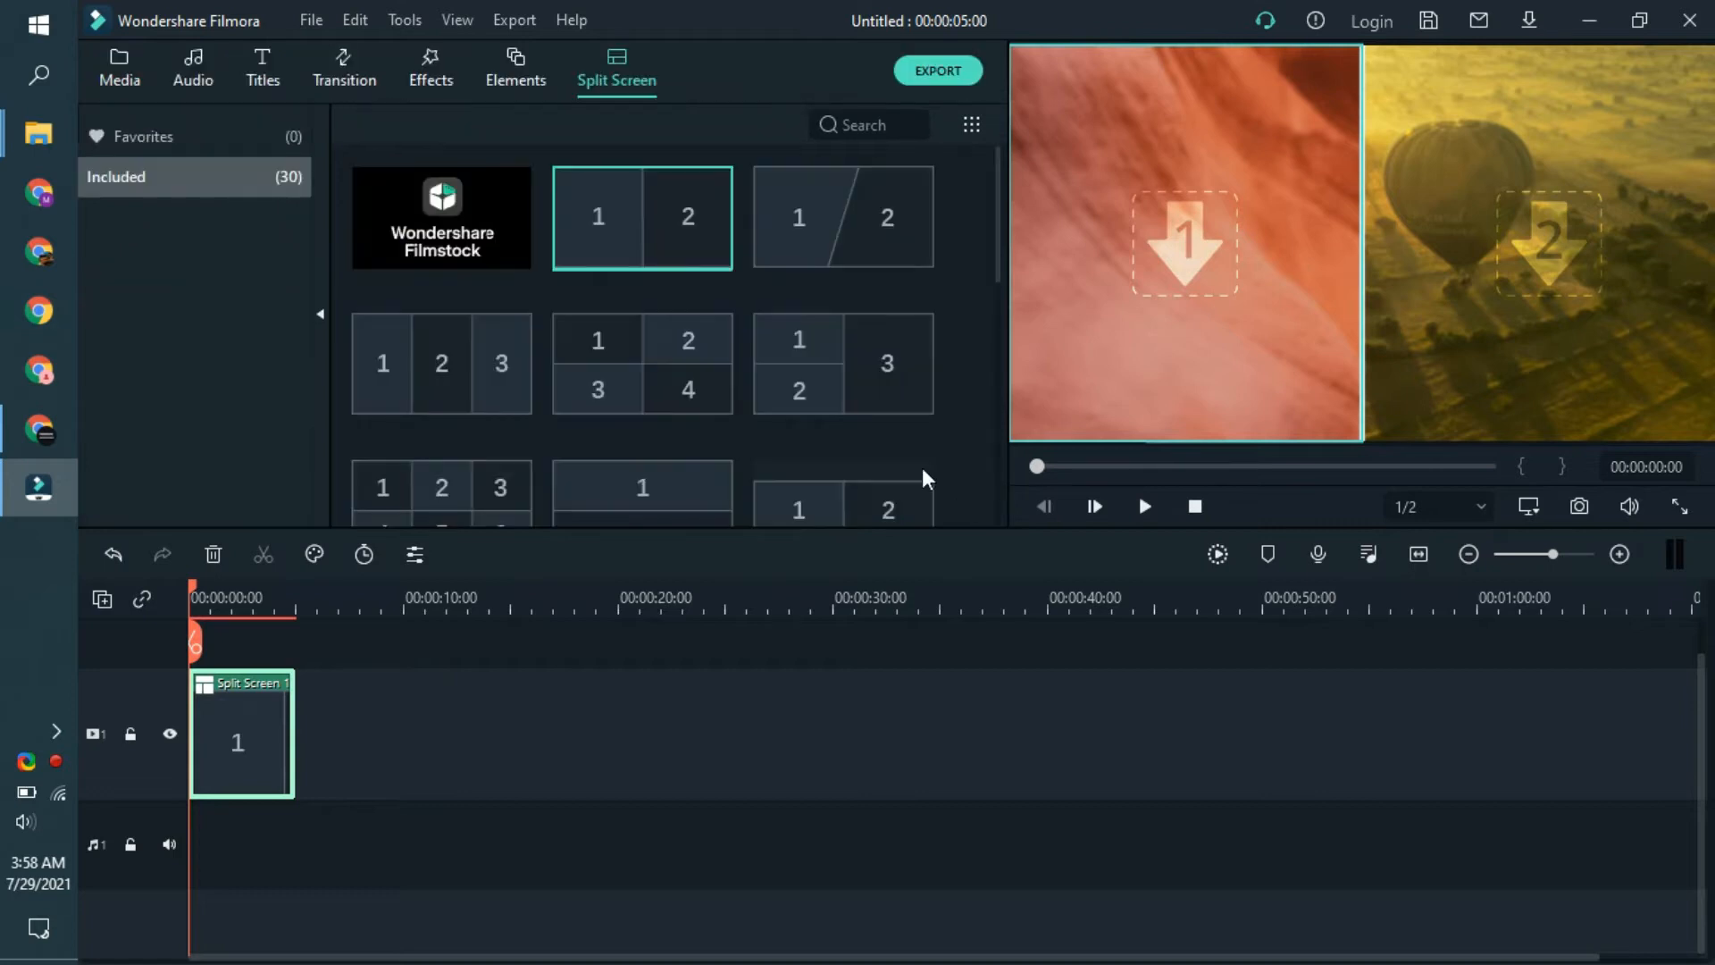
- Add the Cute Cat clip on a new track above the split screen, matching the project settings to the media's 1280 x 720 60fps
{"action": "left_click", "coordinate": [115, 76]}
{"action": "left_click_drag", "start_coordinate": [506, 263], "coordinate": [215, 677]}
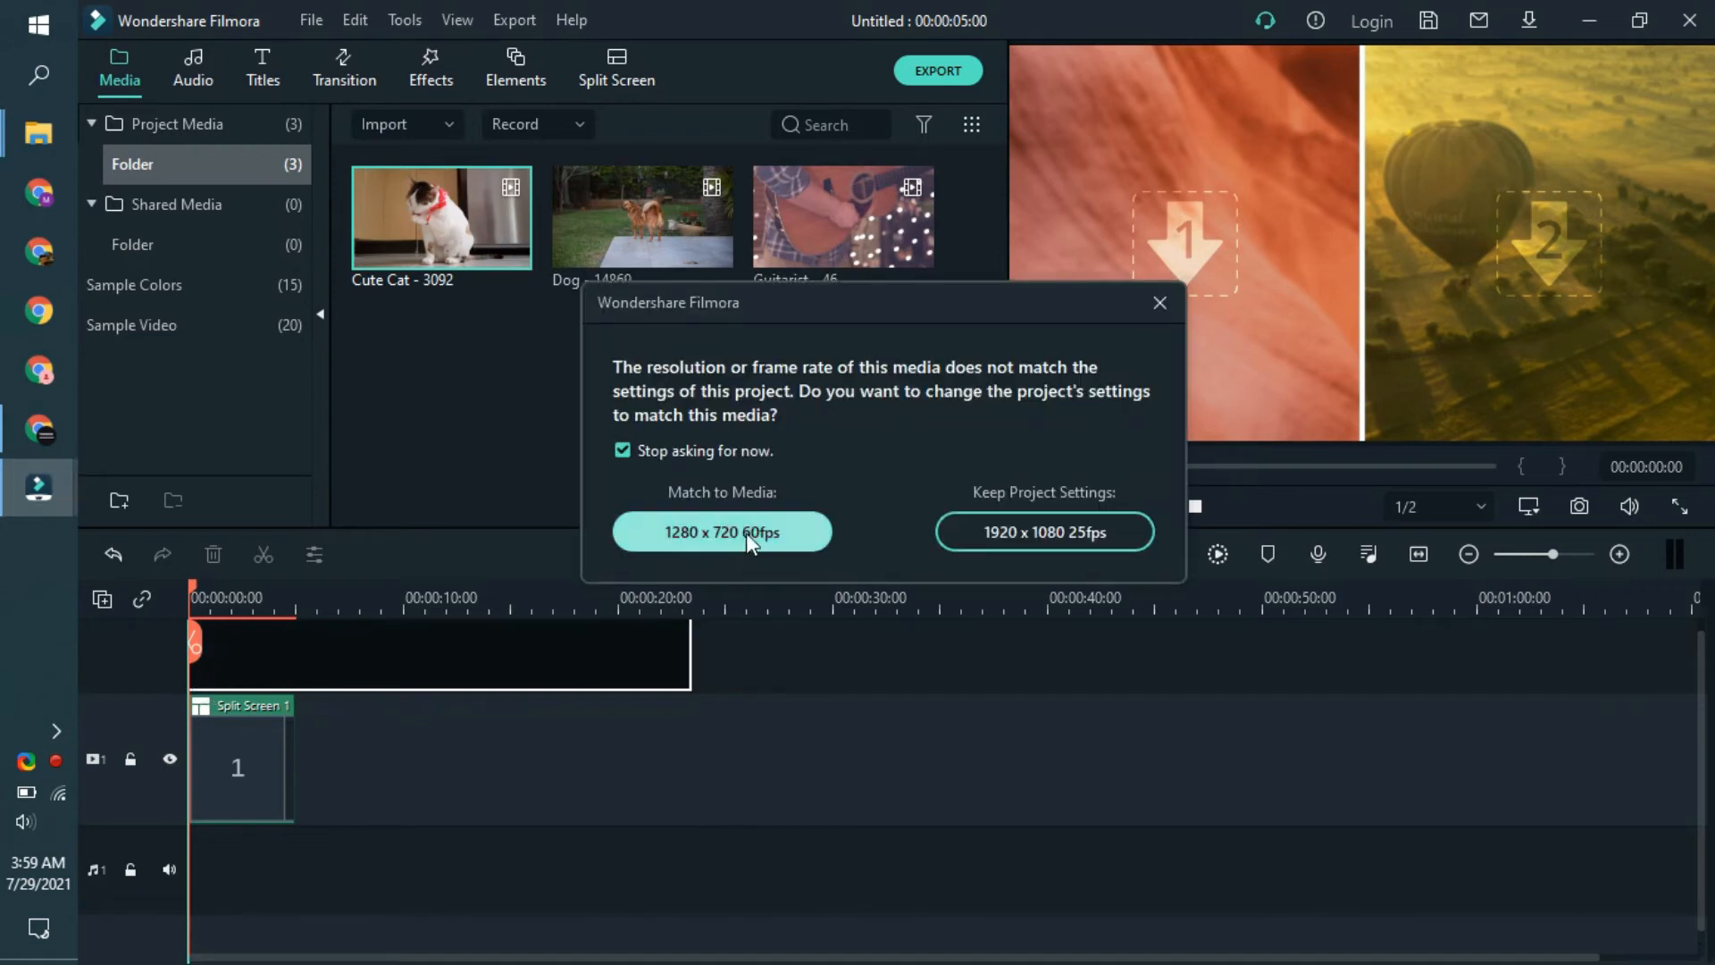
{"action": "left_click", "coordinate": [747, 532]}
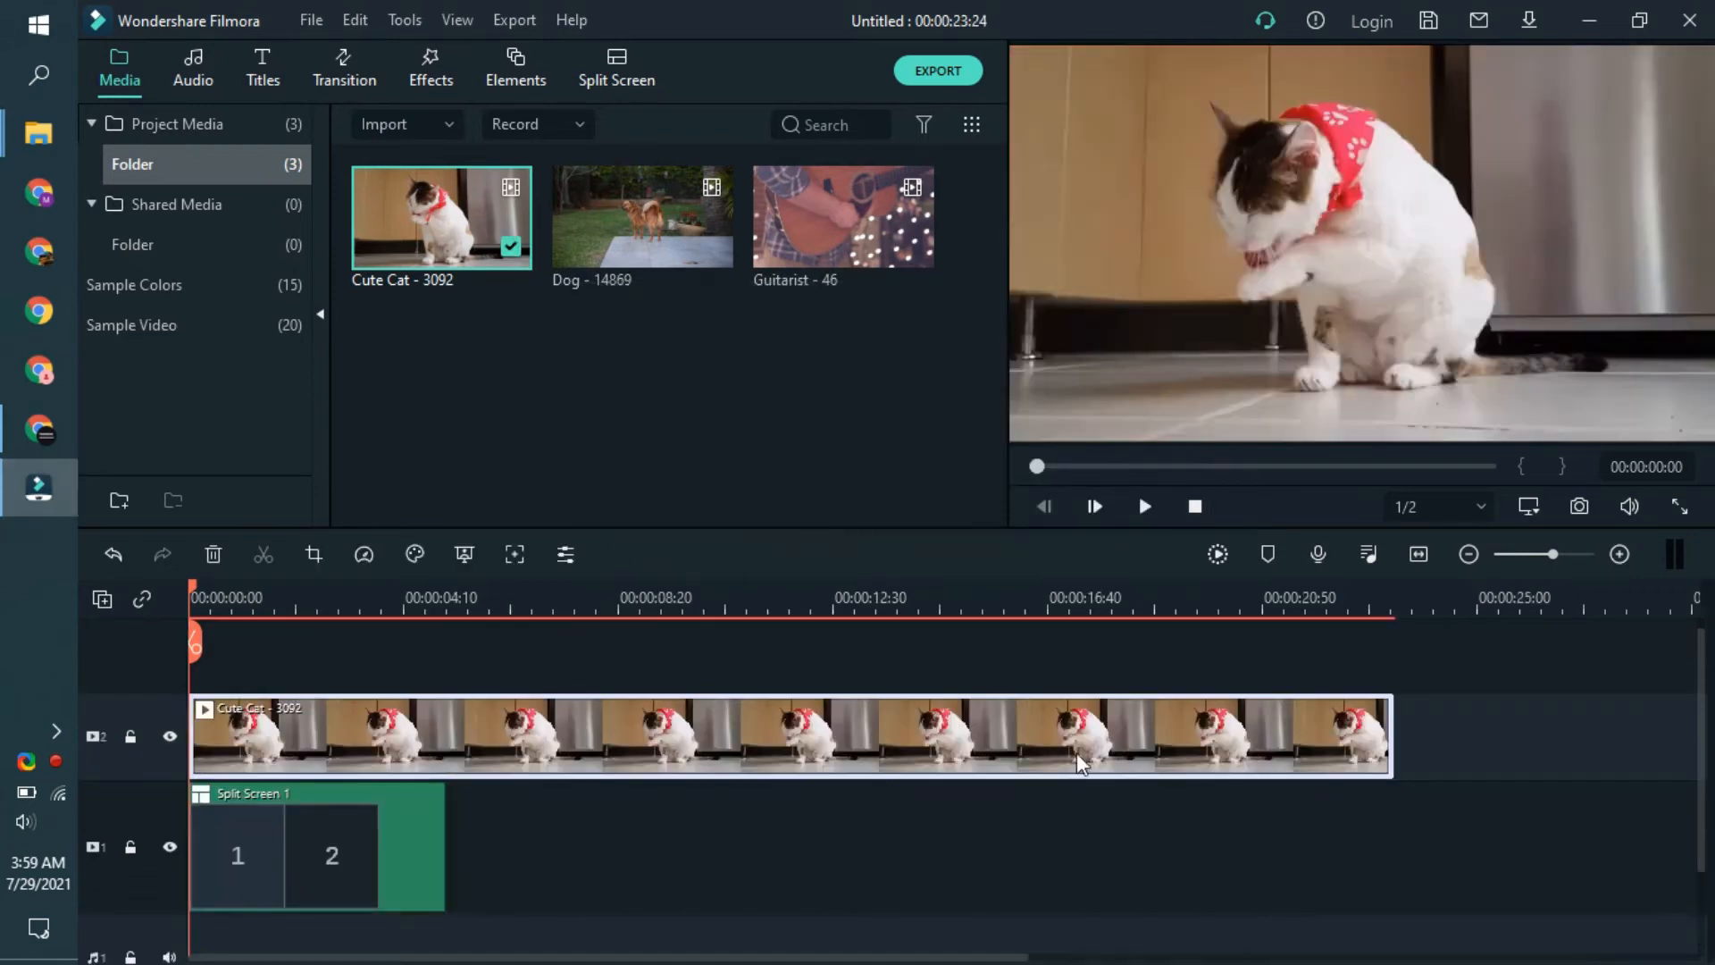
- Add the Dog clip on a new track above the cat clip and move the split screen template above both clips
{"action": "left_click_drag", "start_coordinate": [659, 254], "coordinate": [190, 666]}
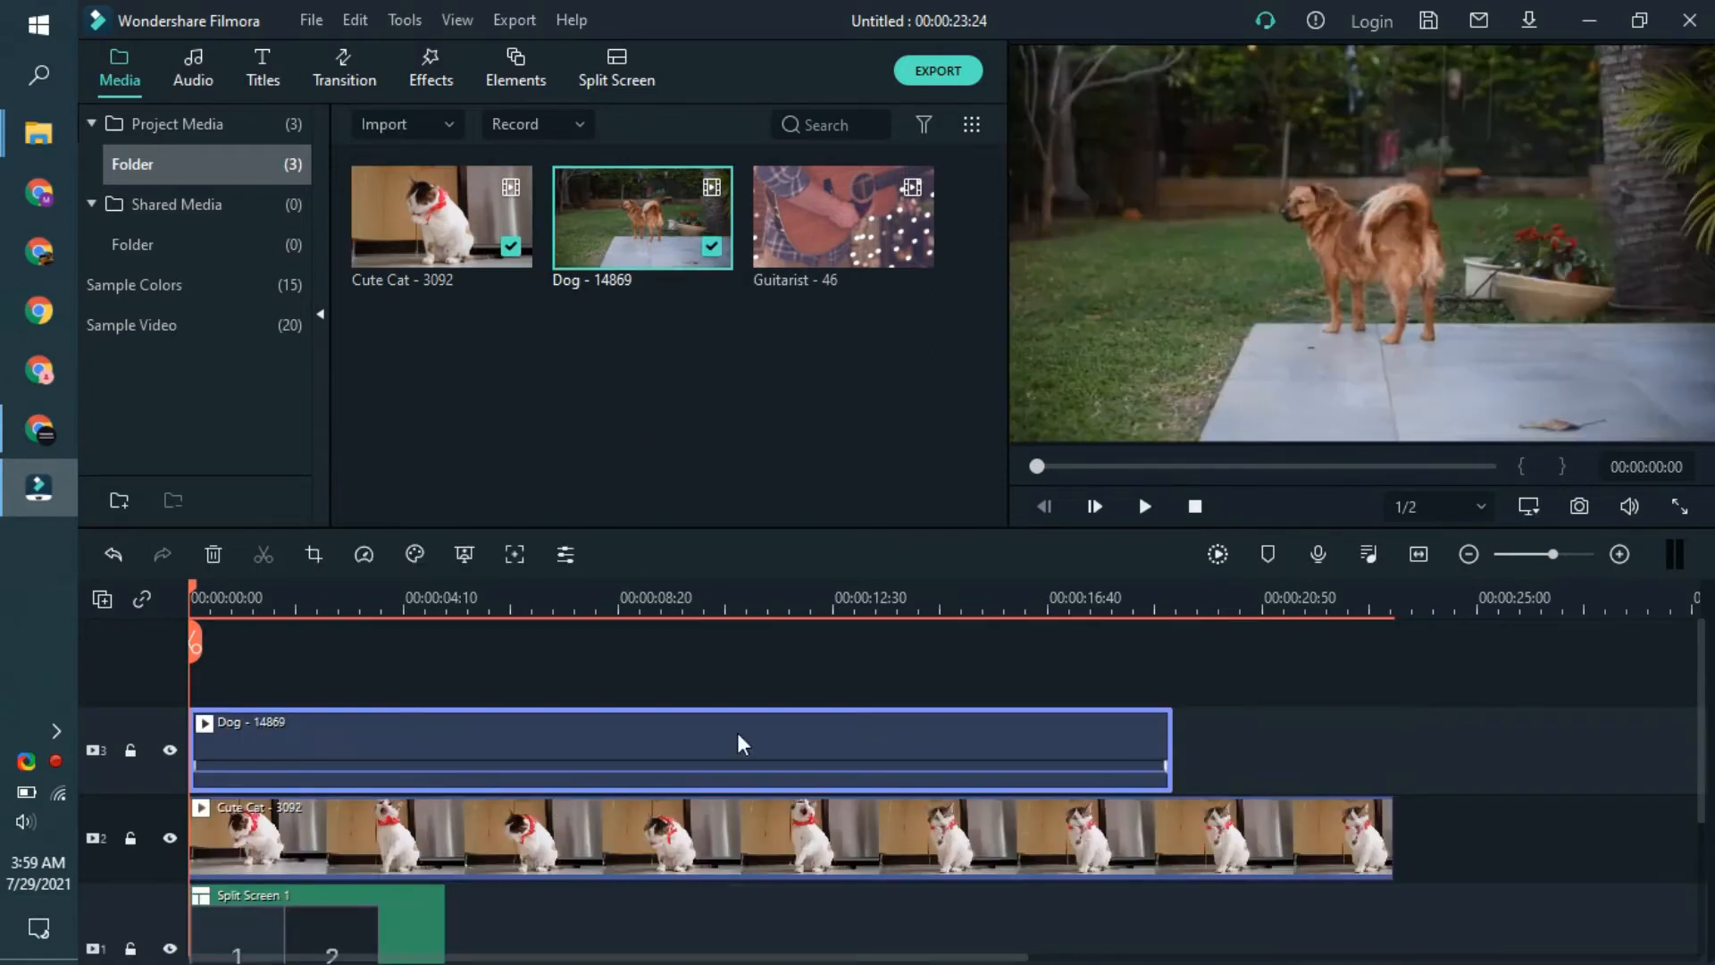
{"action": "left_click_drag", "start_coordinate": [331, 931], "coordinate": [303, 662]}
{"action": "left_click", "coordinate": [1256, 345]}
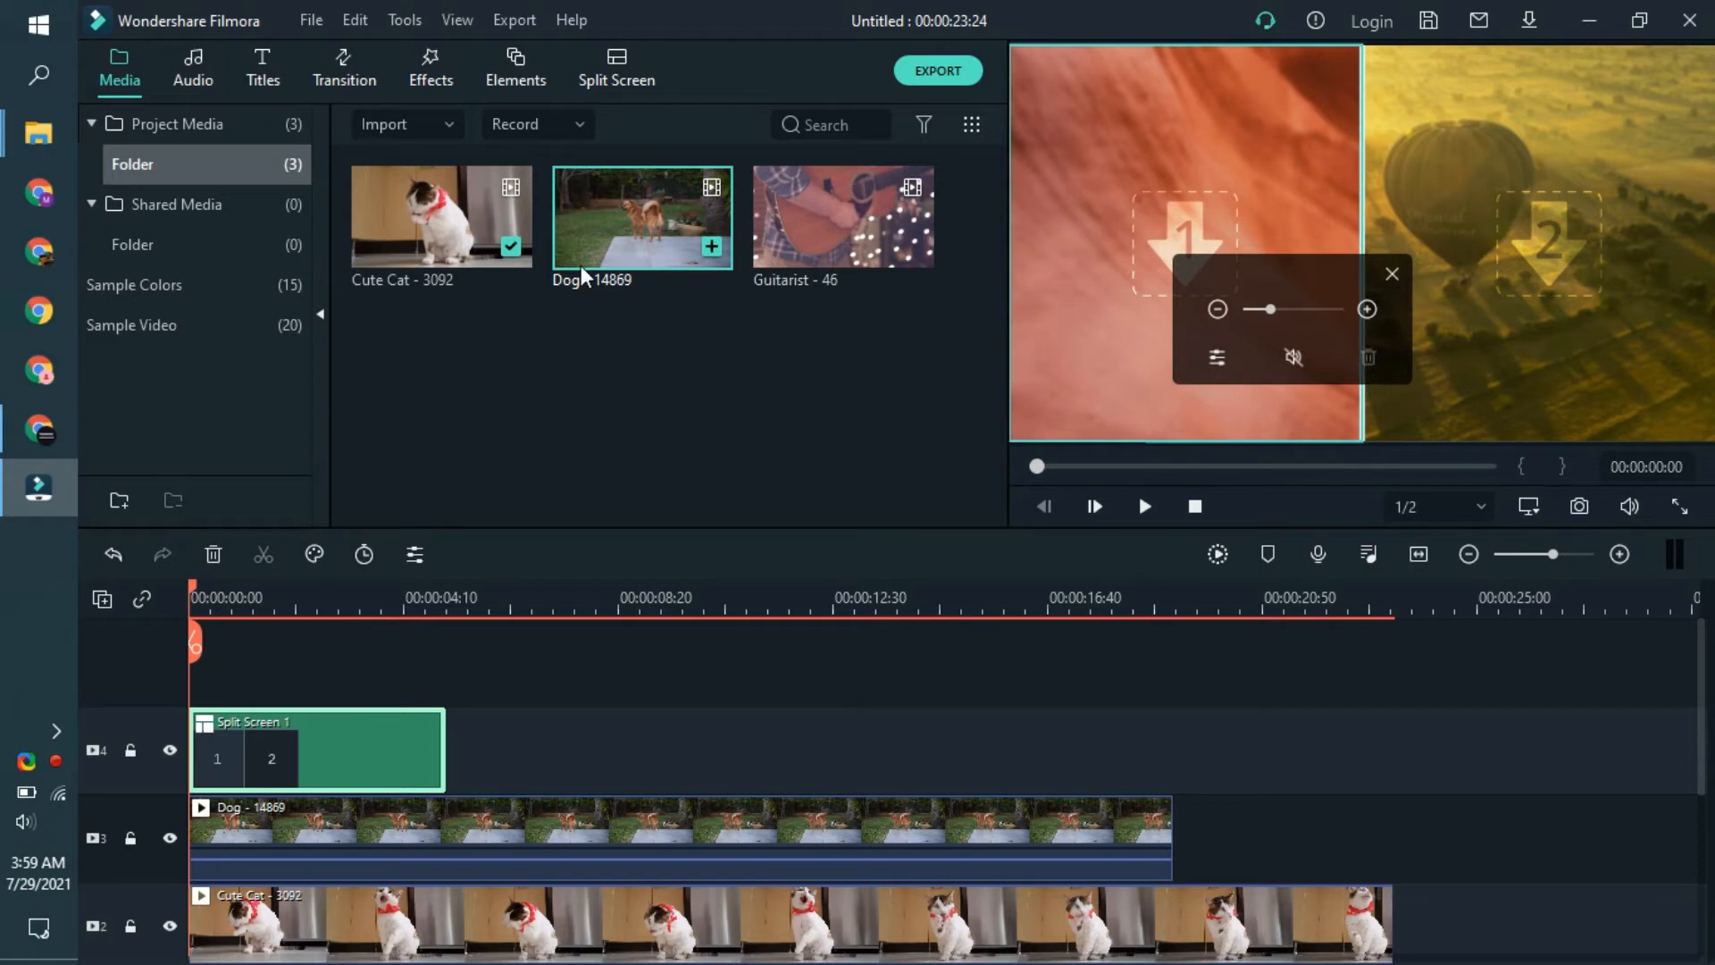
- Preview the Cute Cat source clip and play the start of the timeline with the split screen on top
{"action": "double_click", "coordinate": [411, 223]}
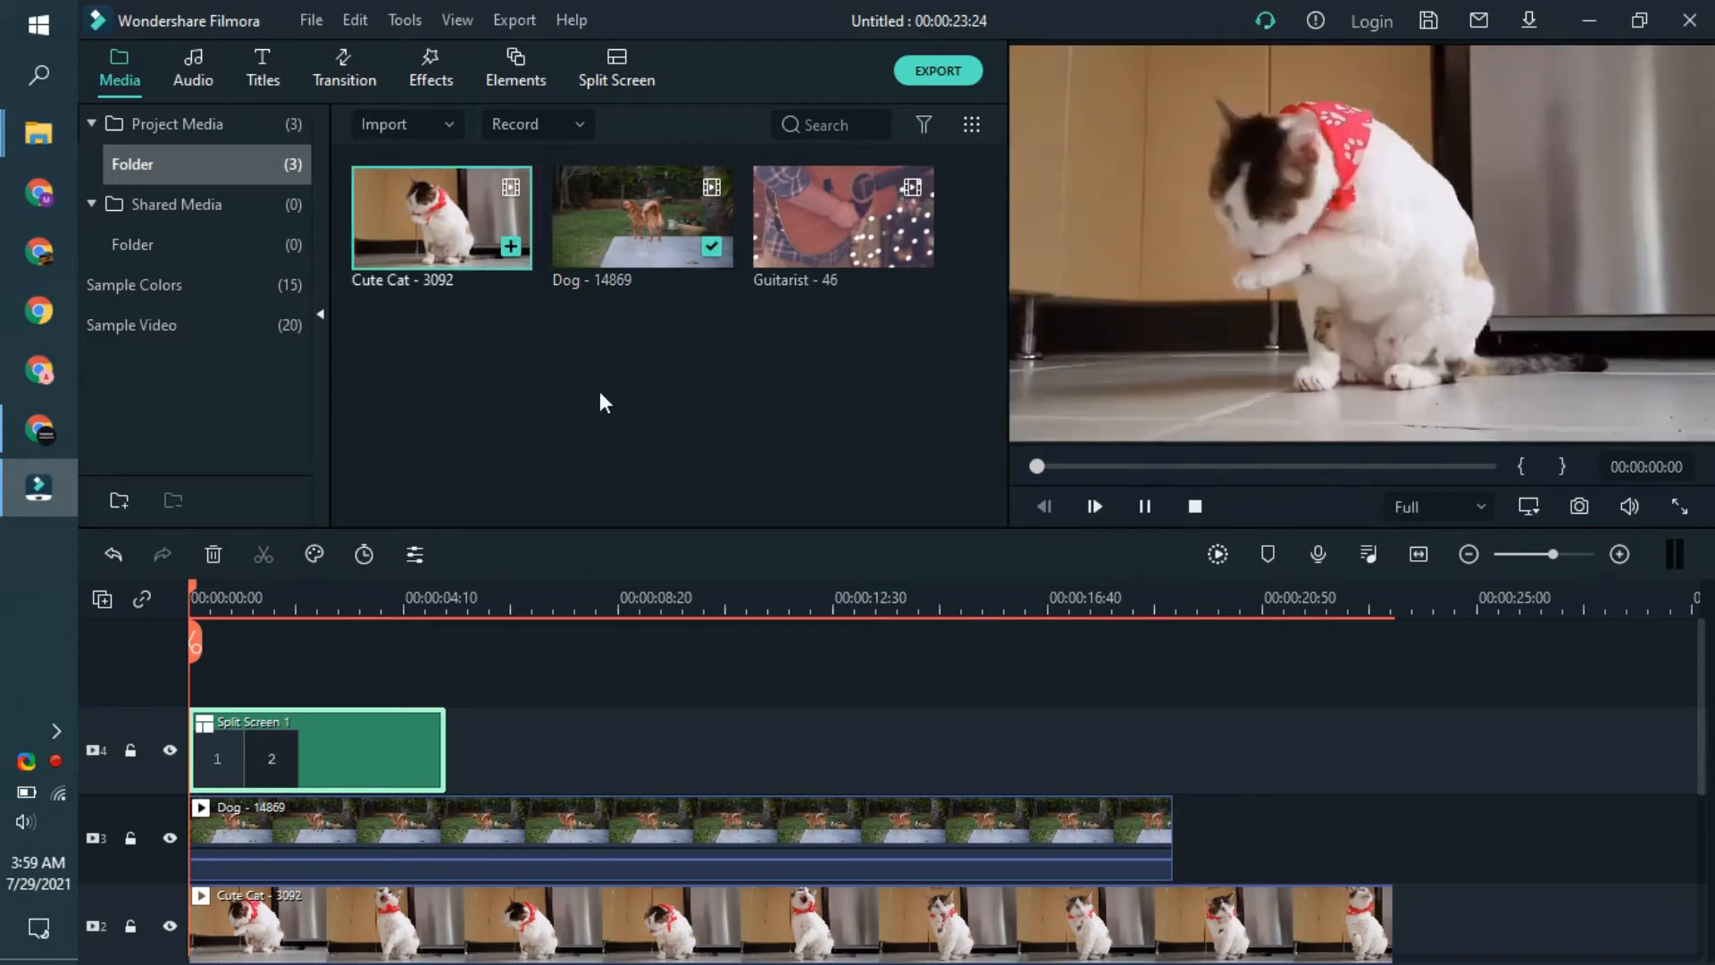
{"action": "left_click", "coordinate": [386, 778]}
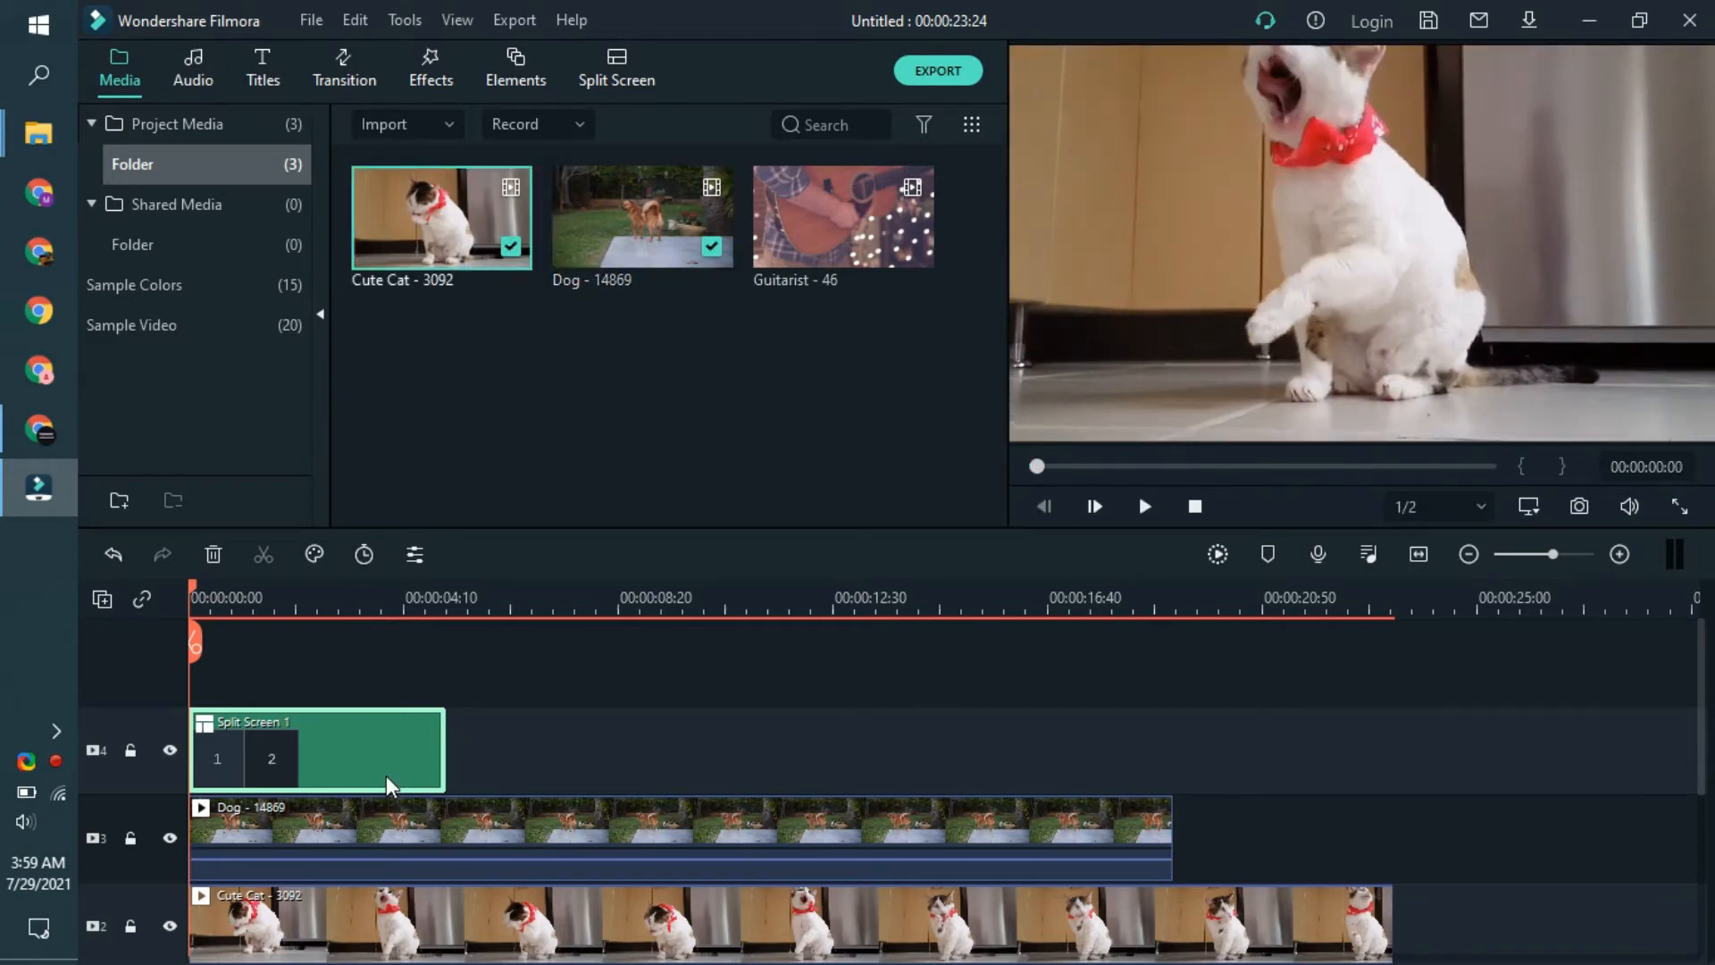
{"action": "key", "text": "space"}
{"action": "right_click", "coordinate": [1231, 285]}
{"action": "left_click", "coordinate": [1117, 509]}
{"action": "left_click", "coordinate": [1140, 507]}
{"action": "scroll", "coordinate": [804, 742], "scroll_direction": "down", "scroll_amount": 1}
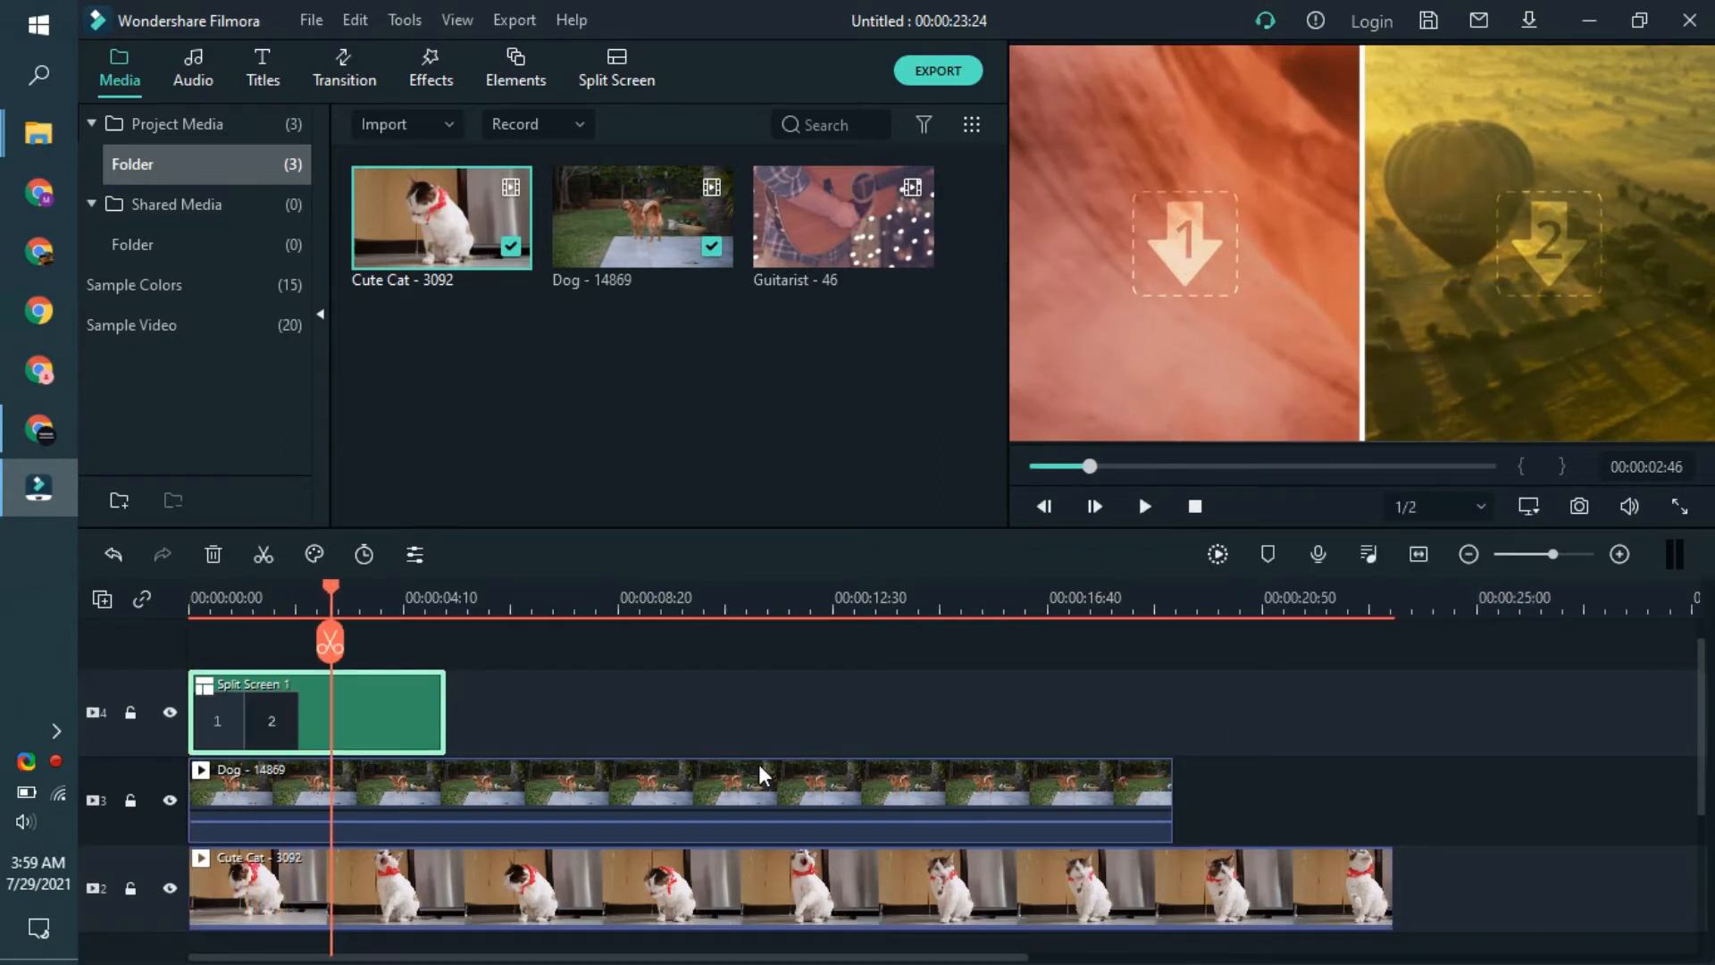
- Crop the Dog clip with a custom ratio to about 641 x 720, framing the dog
{"action": "left_click", "coordinate": [663, 811]}
{"action": "double_click", "coordinate": [660, 802]}
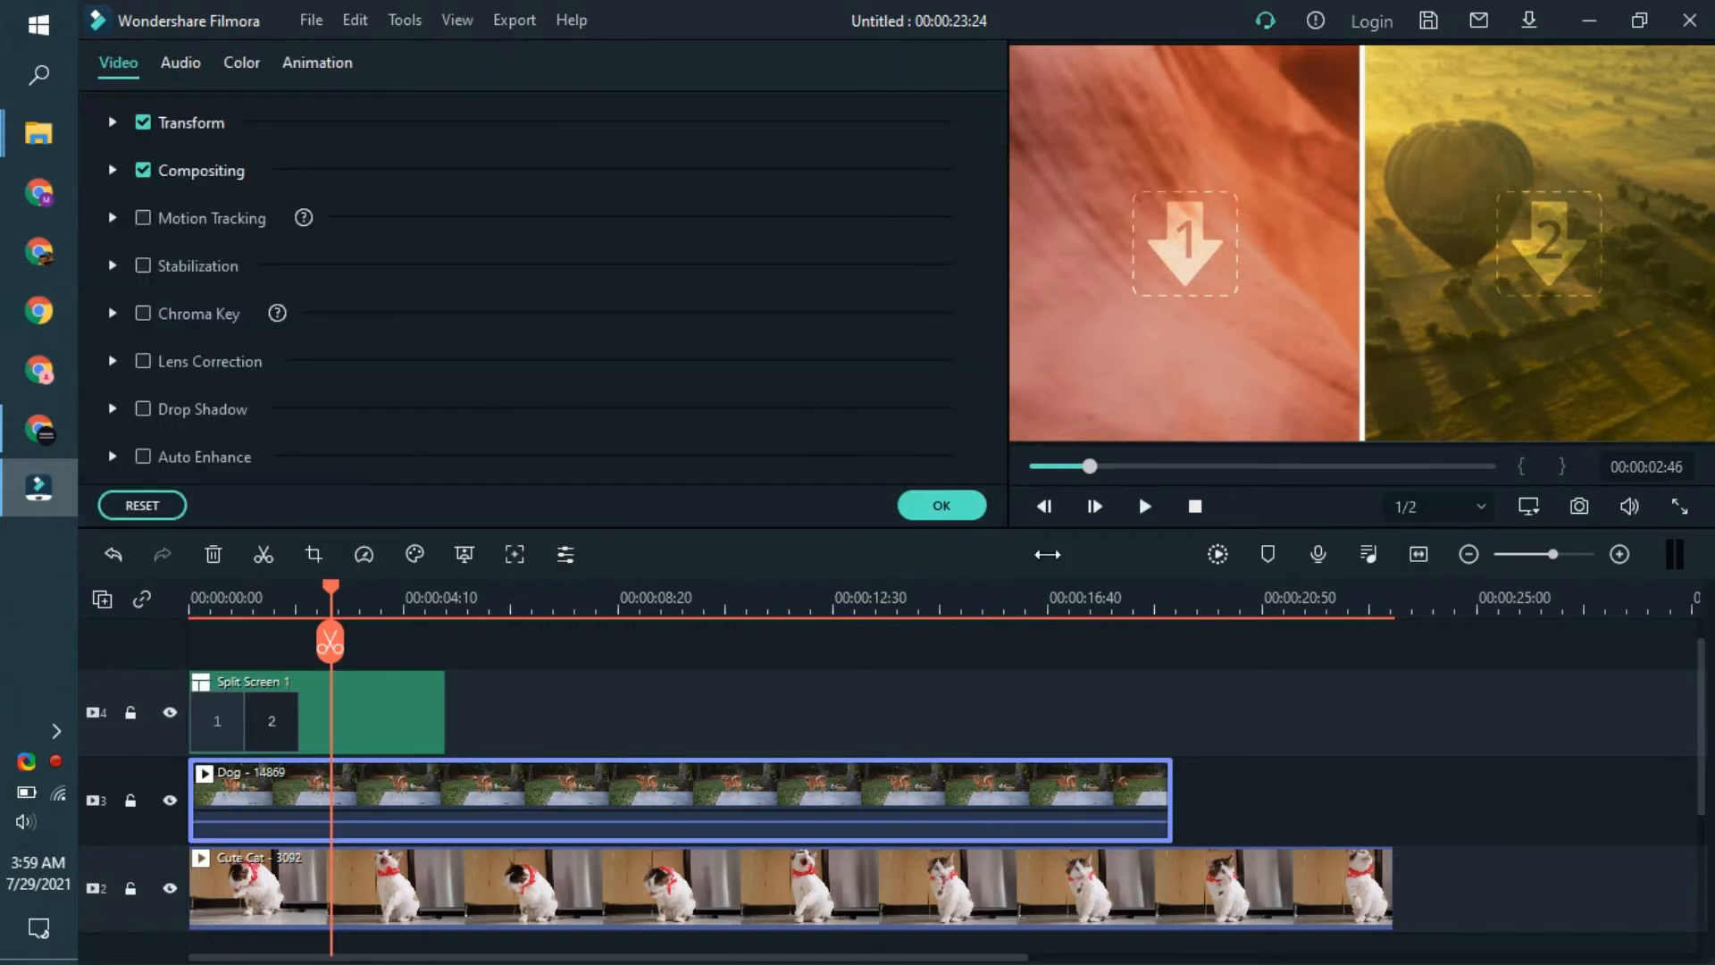
{"action": "left_click", "coordinate": [930, 501]}
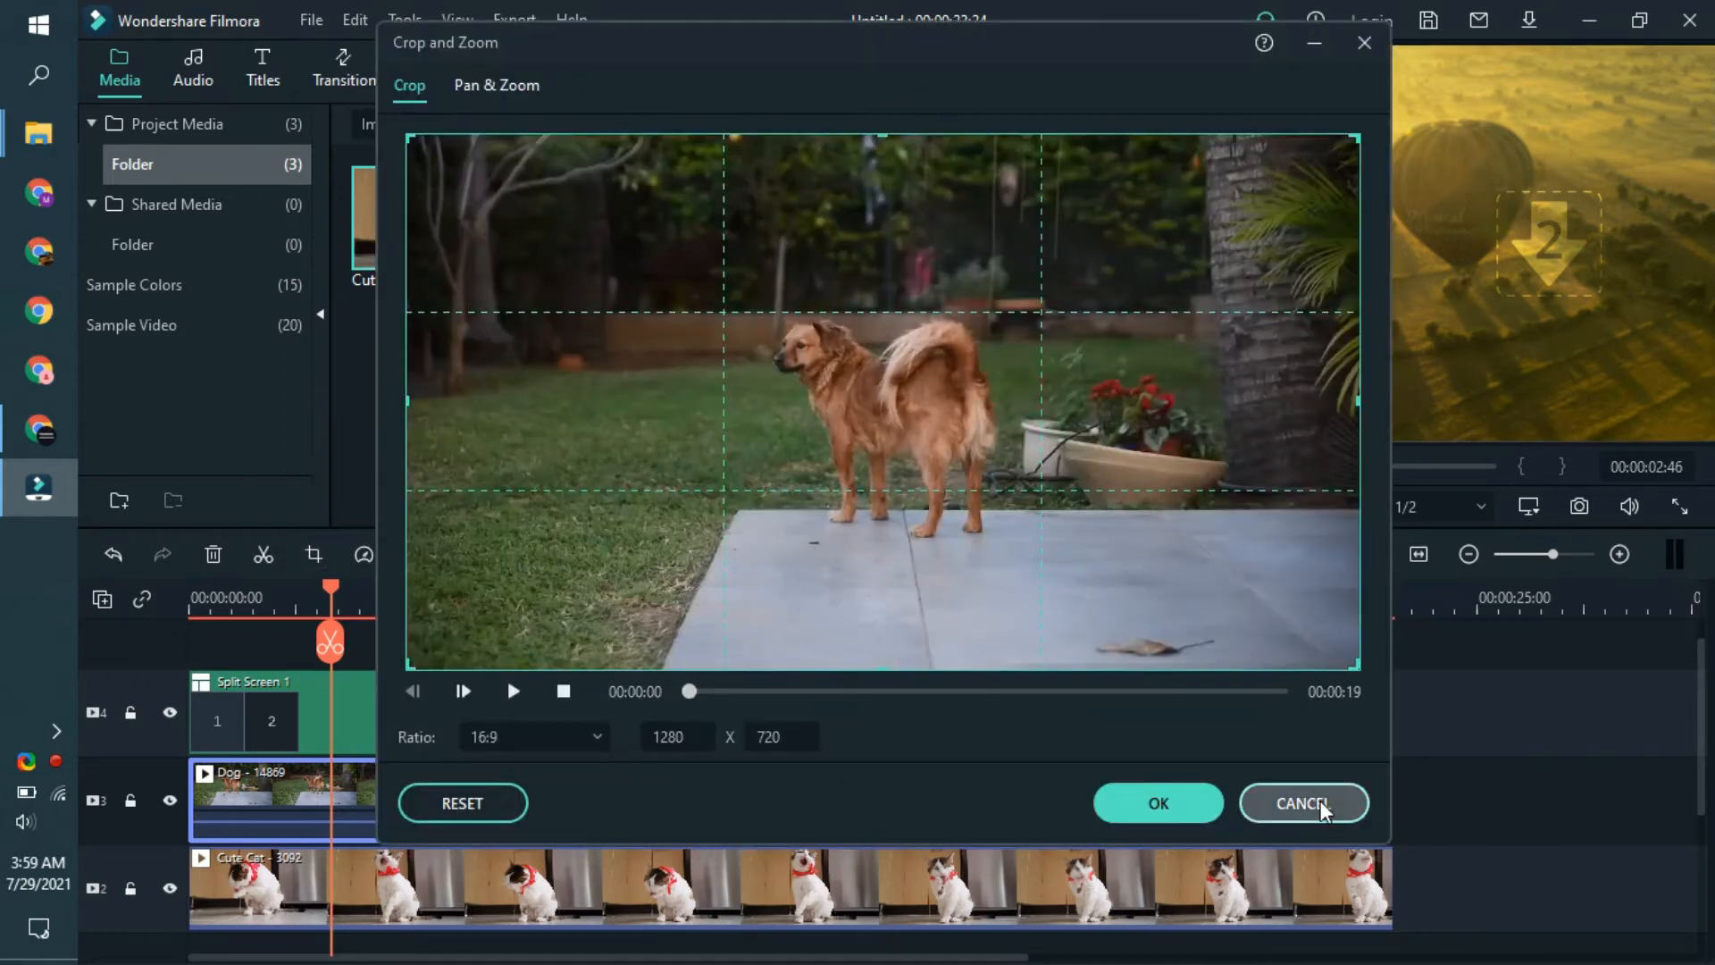
{"action": "left_click", "coordinate": [566, 738]}
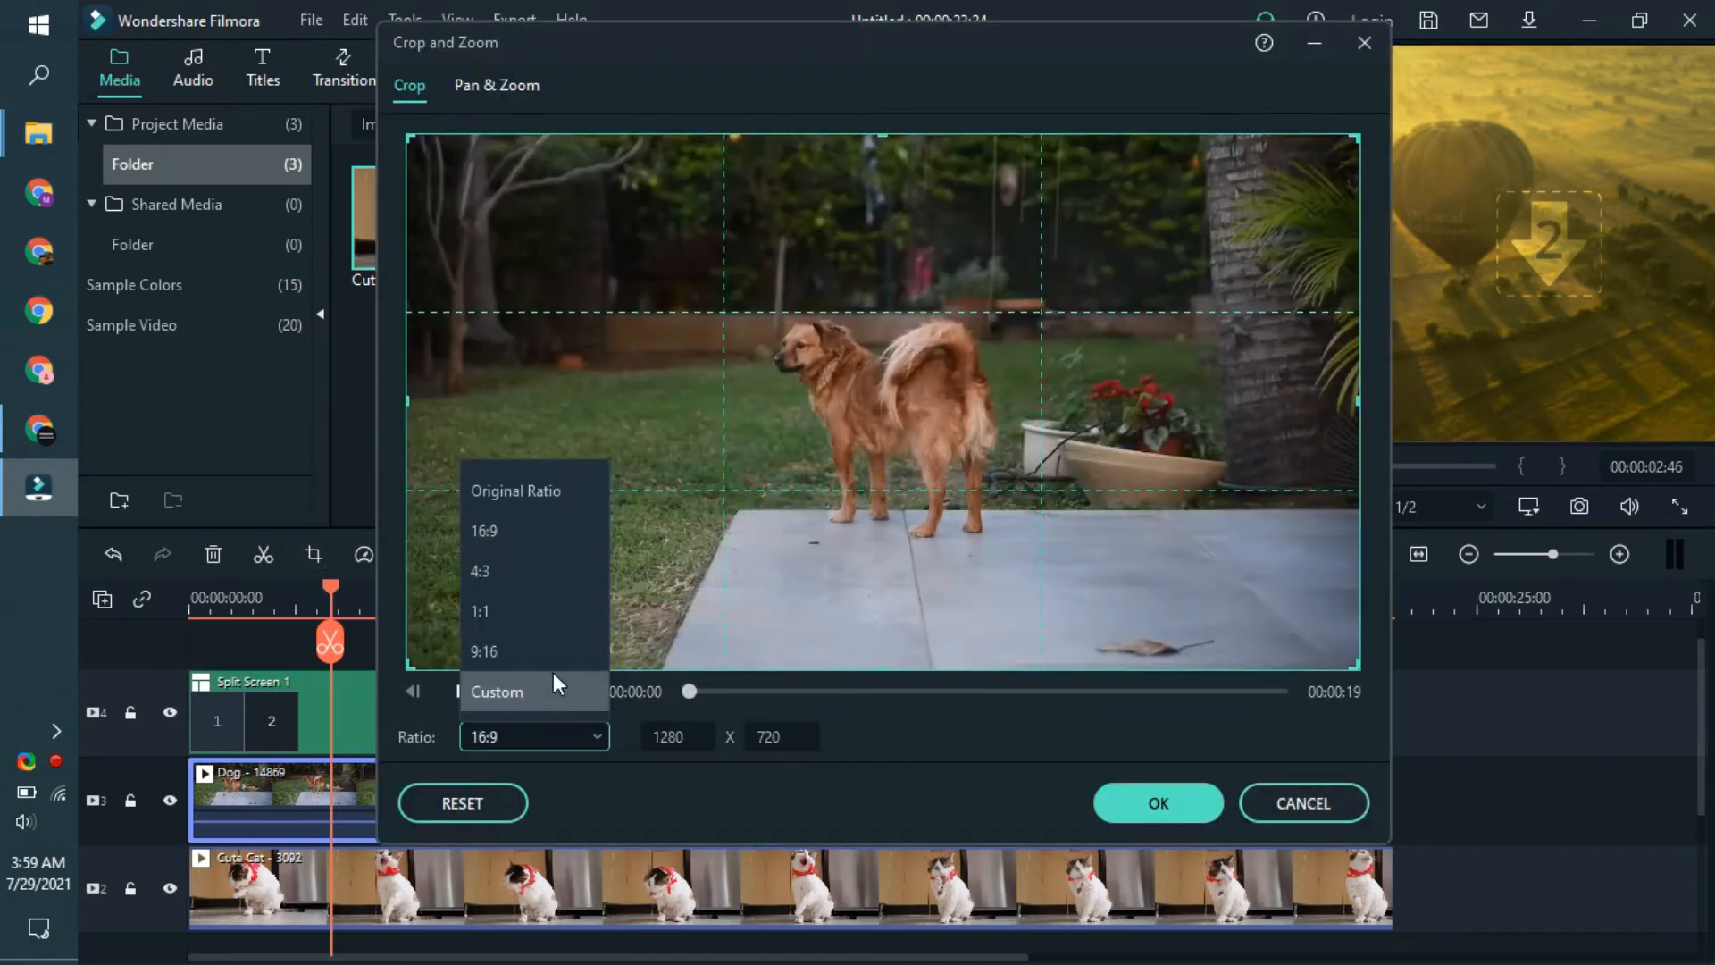
{"action": "left_click", "coordinate": [554, 688]}
{"action": "left_click_drag", "start_coordinate": [1353, 401], "coordinate": [1043, 576]}
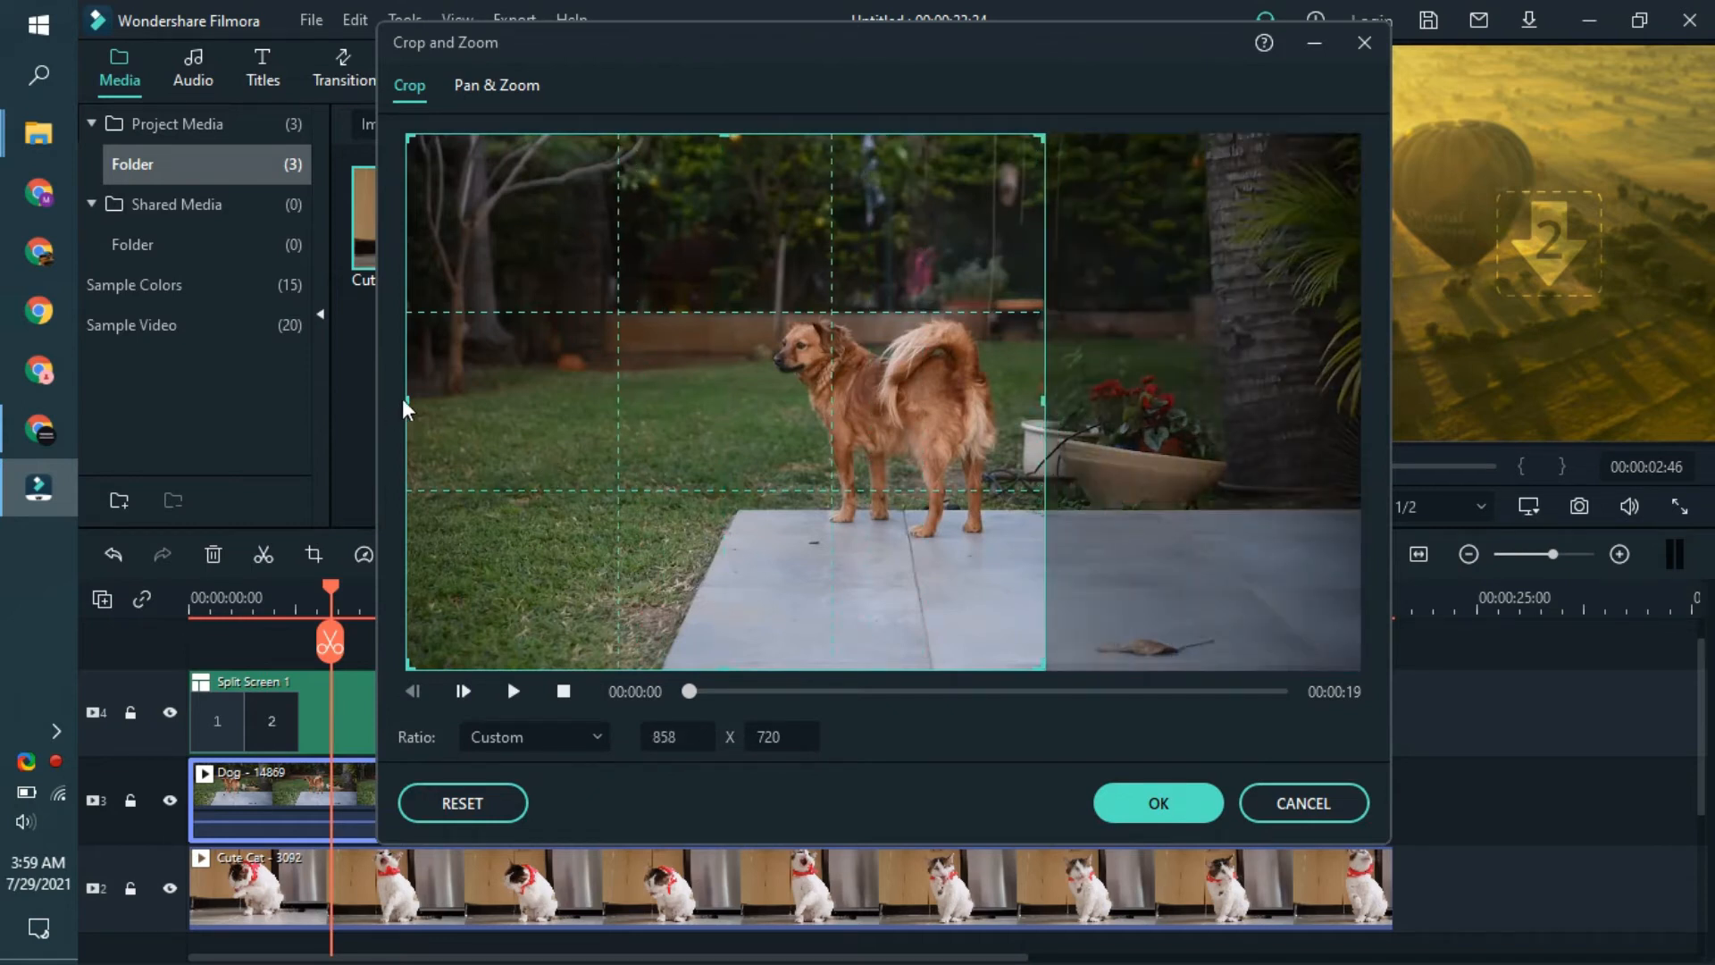
{"action": "left_click_drag", "start_coordinate": [405, 400], "coordinate": [571, 400]}
{"action": "left_click_drag", "start_coordinate": [810, 433], "coordinate": [855, 431]}
{"action": "key", "text": "space"}
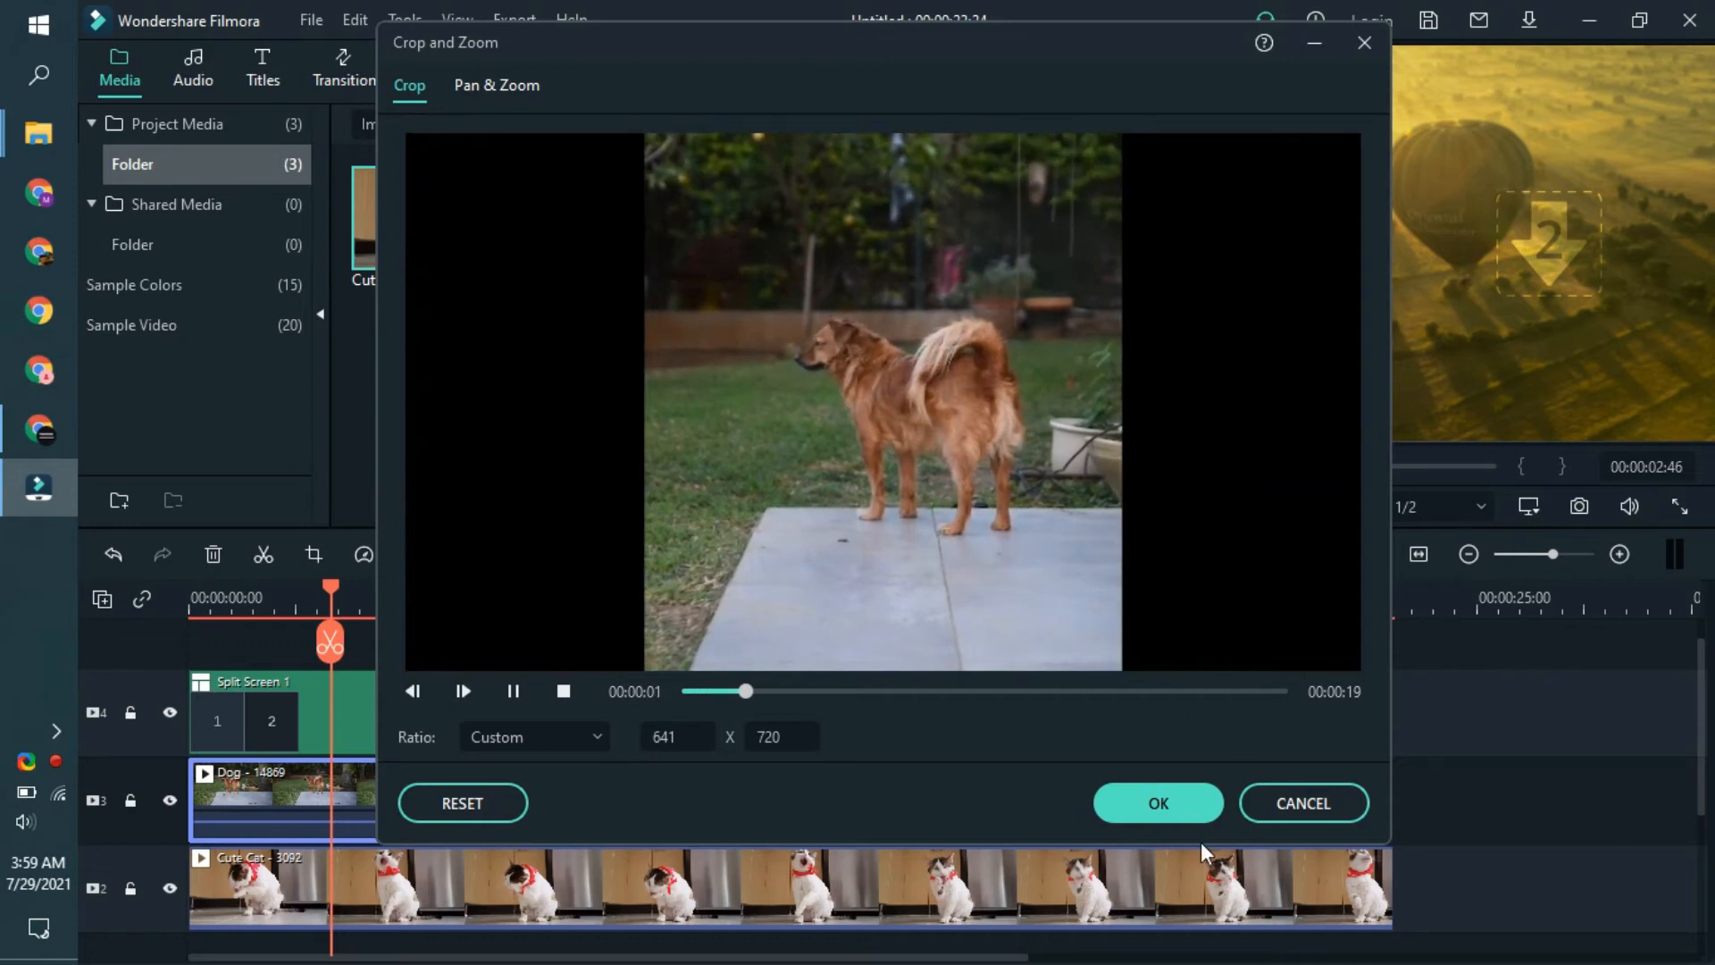
{"action": "left_click", "coordinate": [1154, 802]}
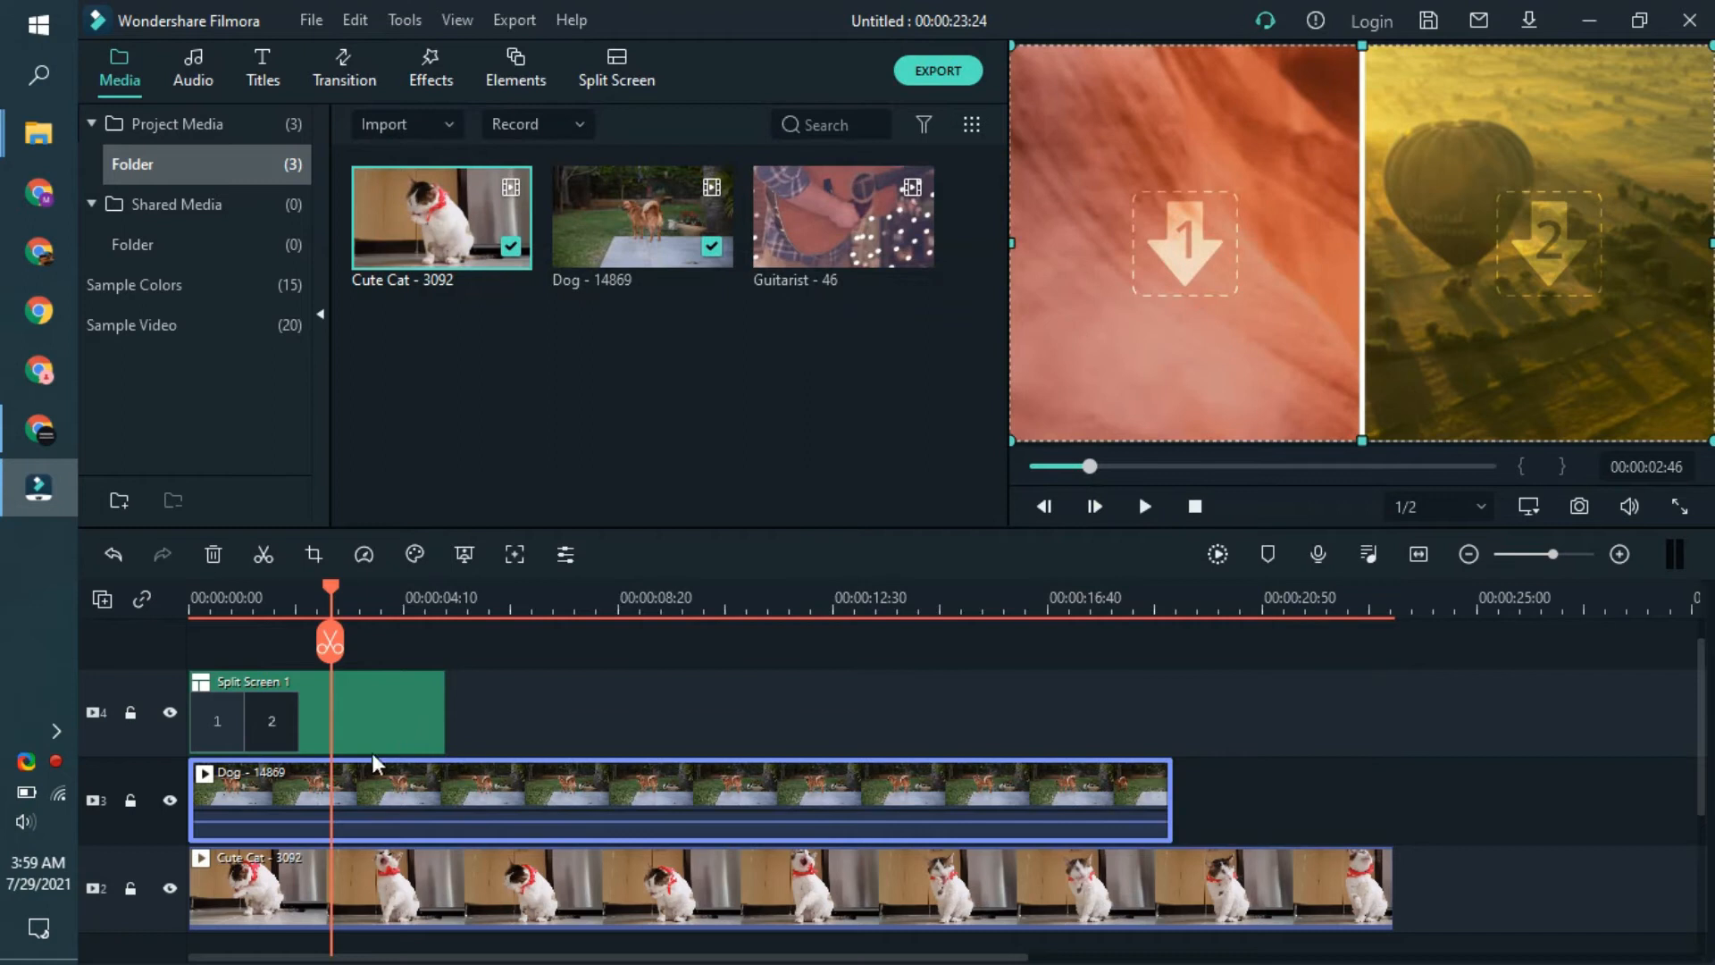
- Move the Dog clip to a track above the split screen and position its picture over panel 1
{"action": "left_click_drag", "start_coordinate": [470, 780], "coordinate": [395, 625]}
{"action": "left_click_drag", "start_coordinate": [1477, 278], "coordinate": [1363, 255]}
{"action": "left_click", "coordinate": [1327, 678]}
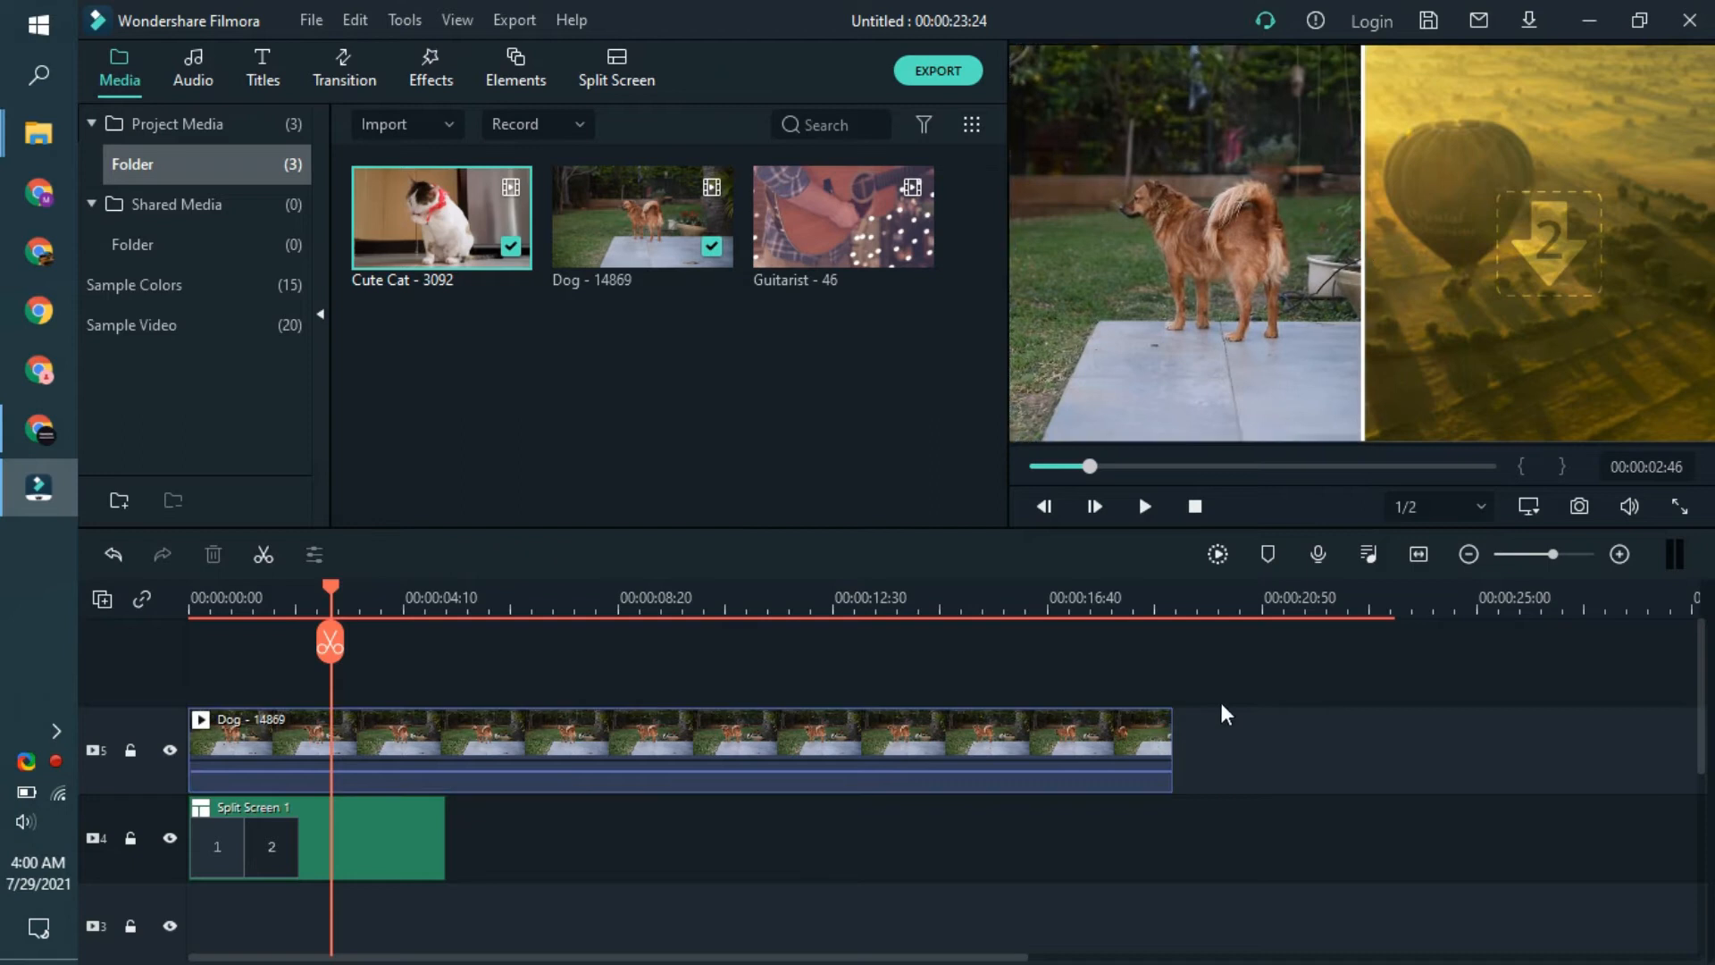
- Move the Cute Cat clip to a new track above the Dog clip and extend the split screen to the cat clip's end
{"action": "left_click", "coordinate": [898, 745]}
{"action": "scroll", "coordinate": [806, 761], "scroll_direction": "down", "scroll_amount": 4}
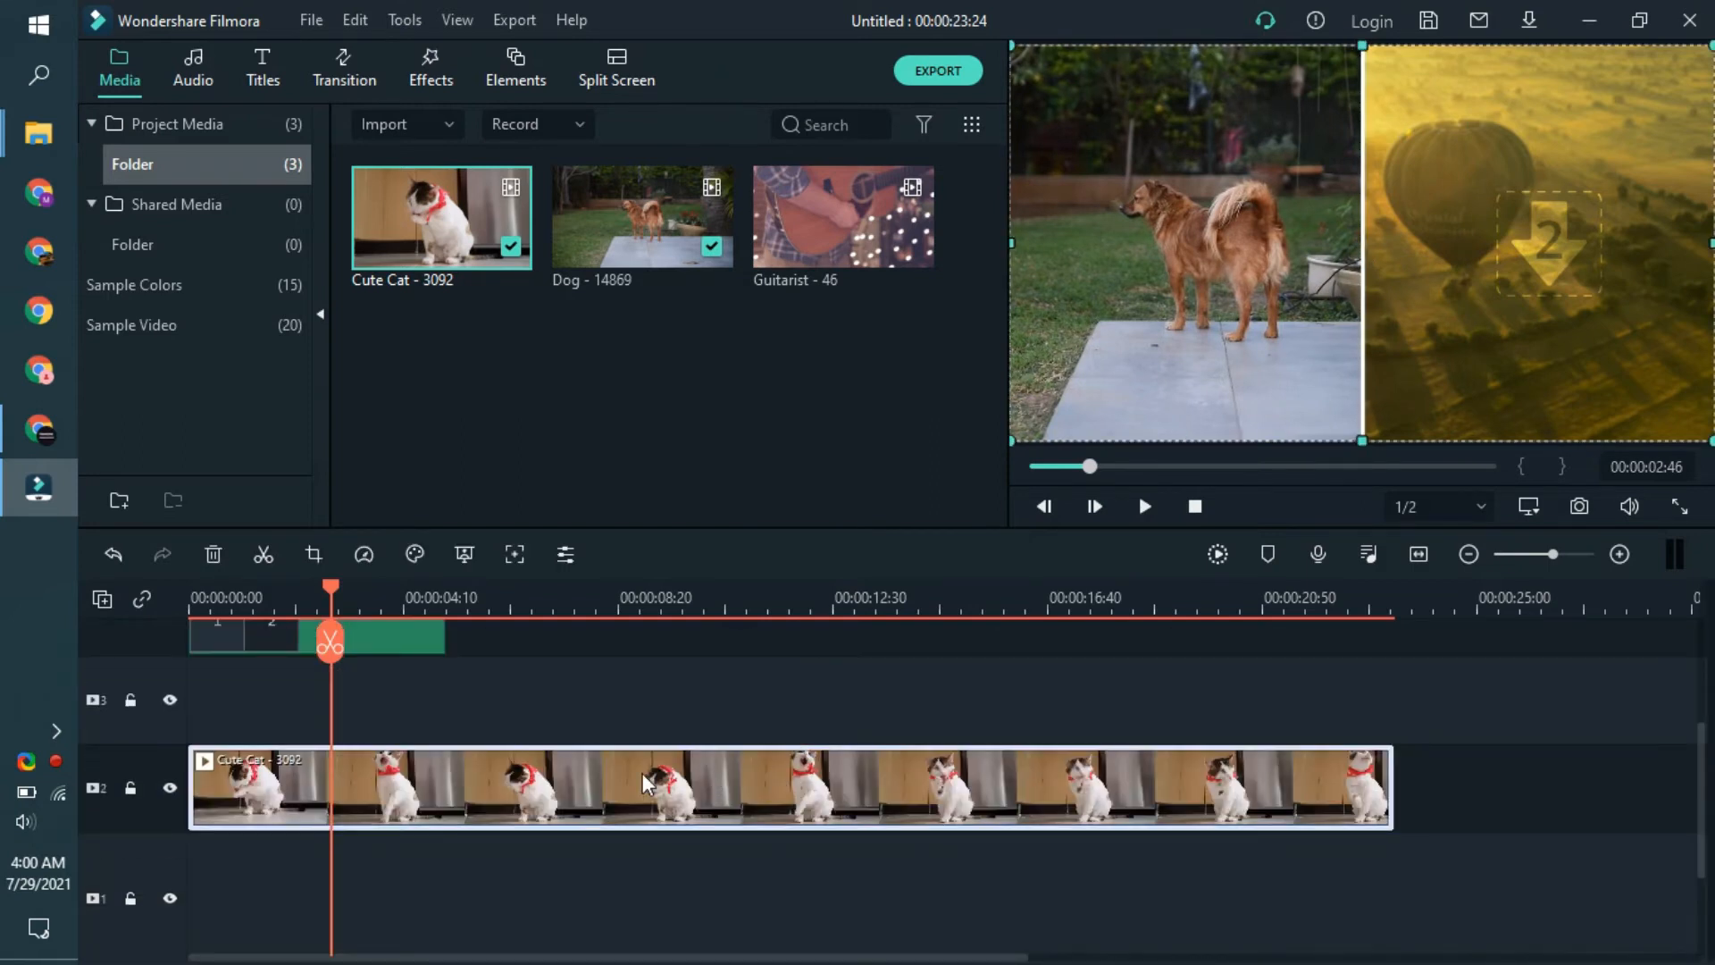
{"action": "scroll", "coordinate": [641, 774], "scroll_direction": "up", "scroll_amount": 4}
{"action": "scroll", "coordinate": [684, 894], "scroll_direction": "down", "scroll_amount": 3}
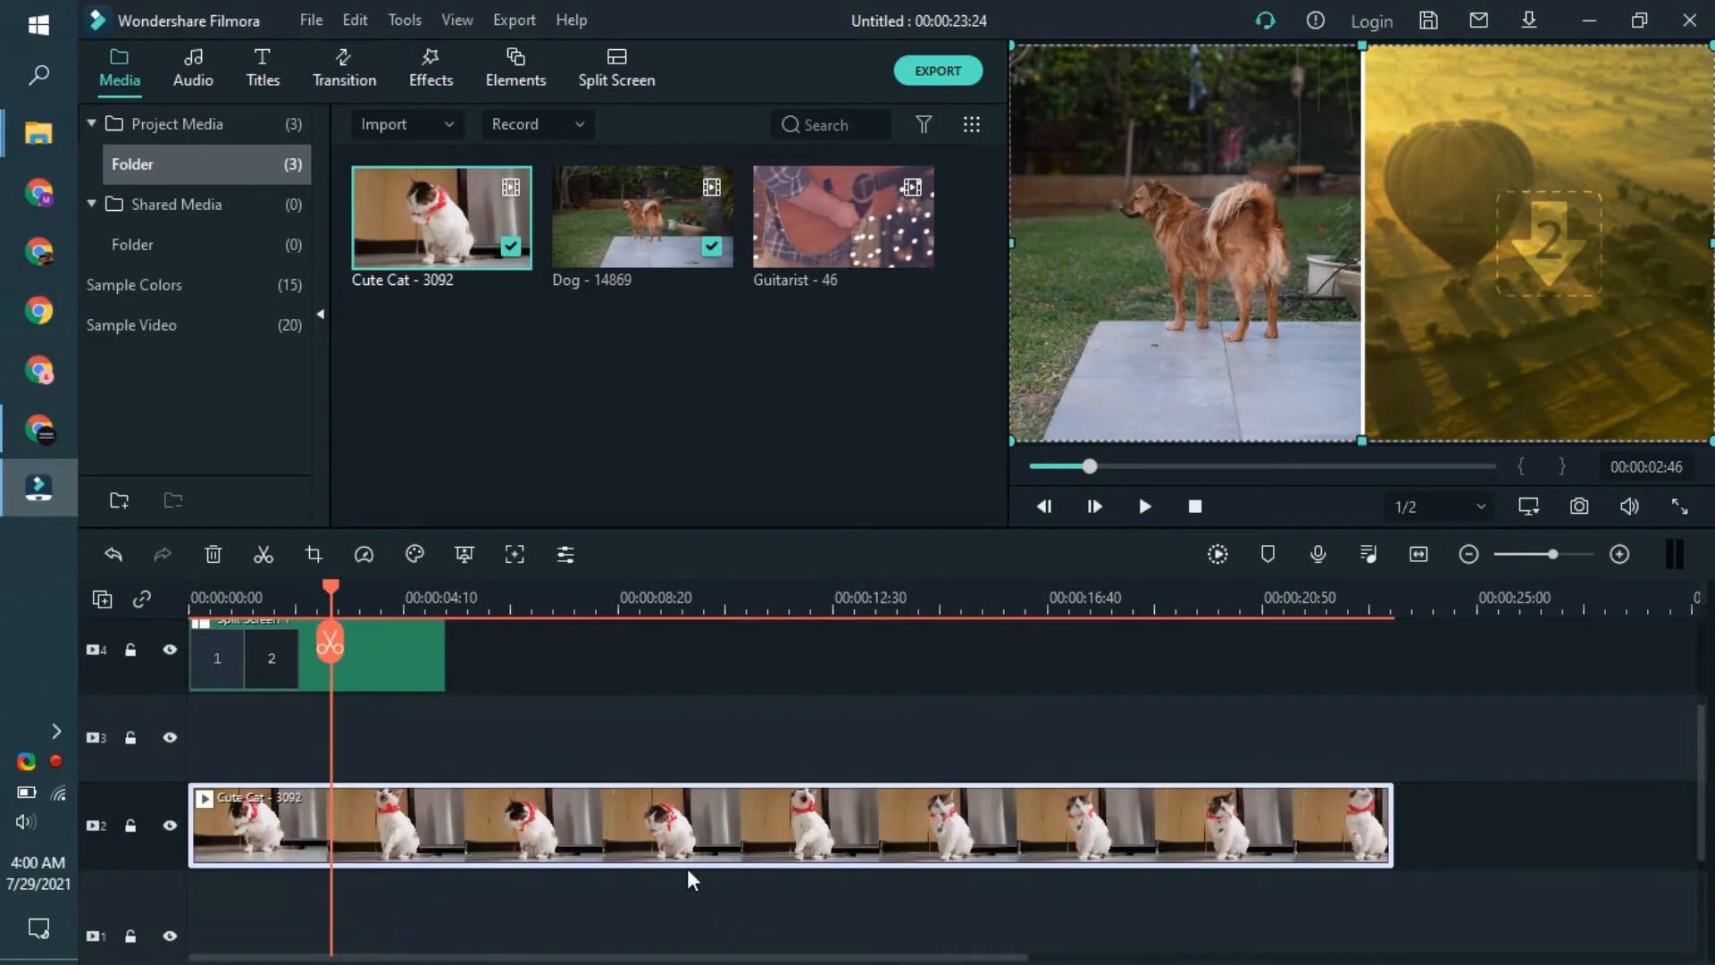
{"action": "left_click_drag", "start_coordinate": [688, 873], "coordinate": [541, 638]}
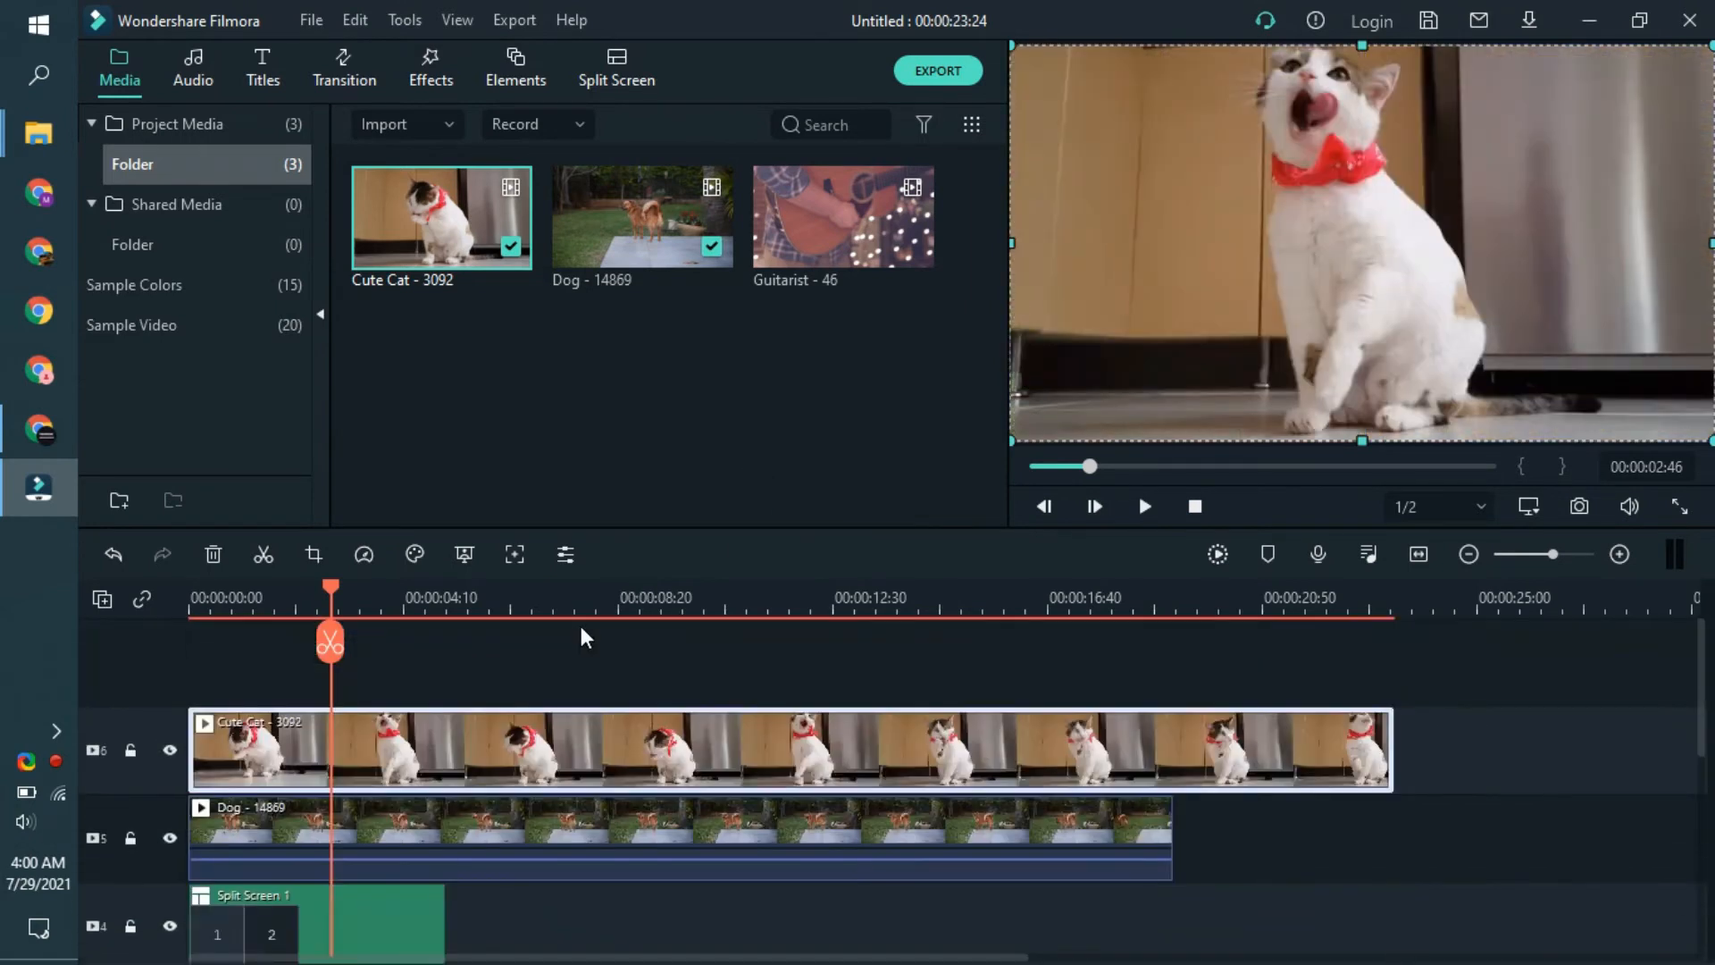
{"action": "left_click", "coordinate": [345, 862]}
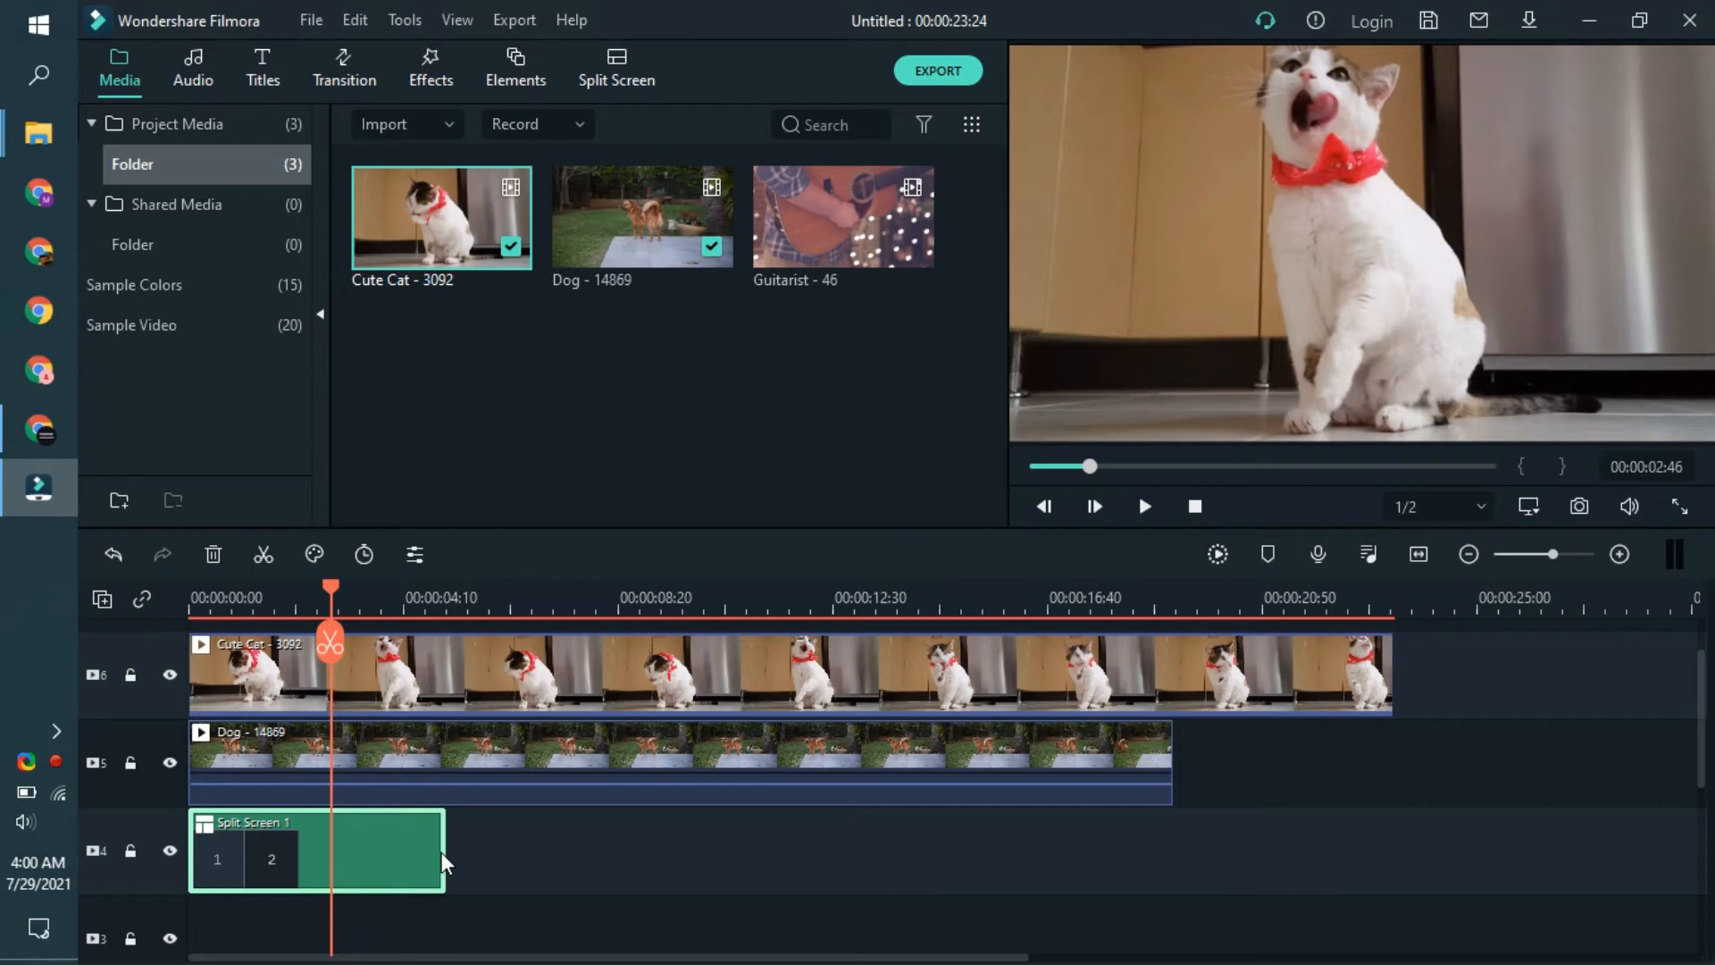
{"action": "left_click_drag", "start_coordinate": [446, 840], "coordinate": [1391, 802]}
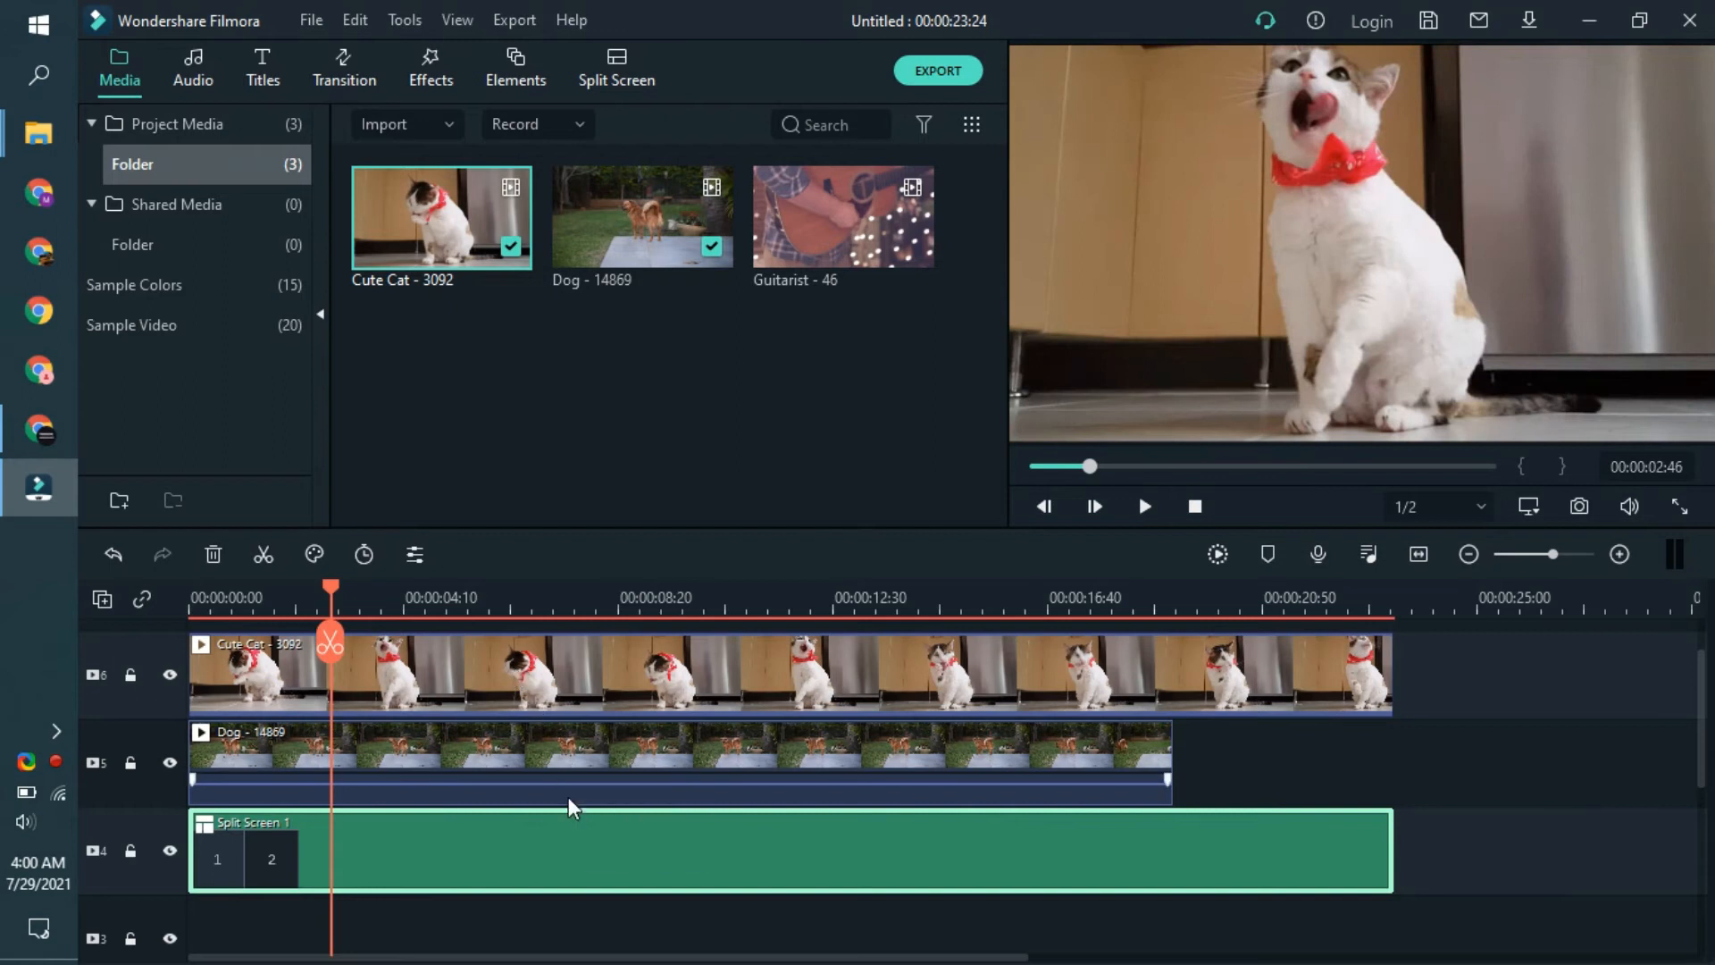
- Crop the Cute Cat clip with a custom ratio to about 705 x 720, framing the cat
{"action": "left_click", "coordinate": [618, 684]}
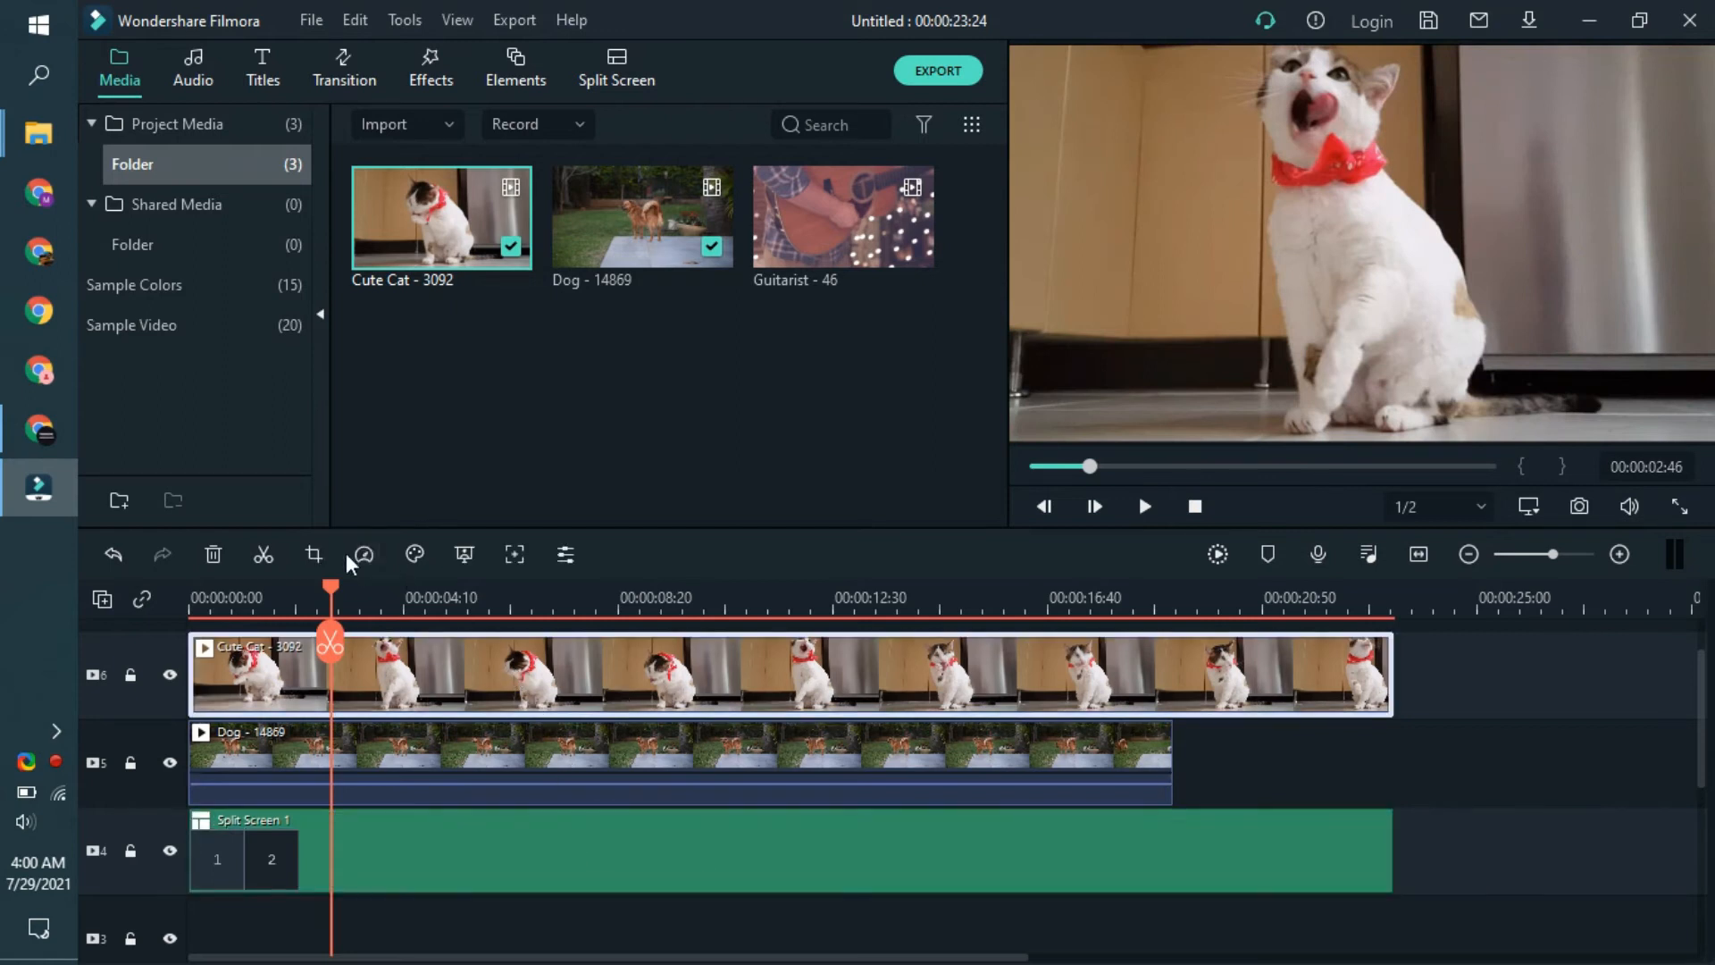
{"action": "key", "text": "alt+c"}
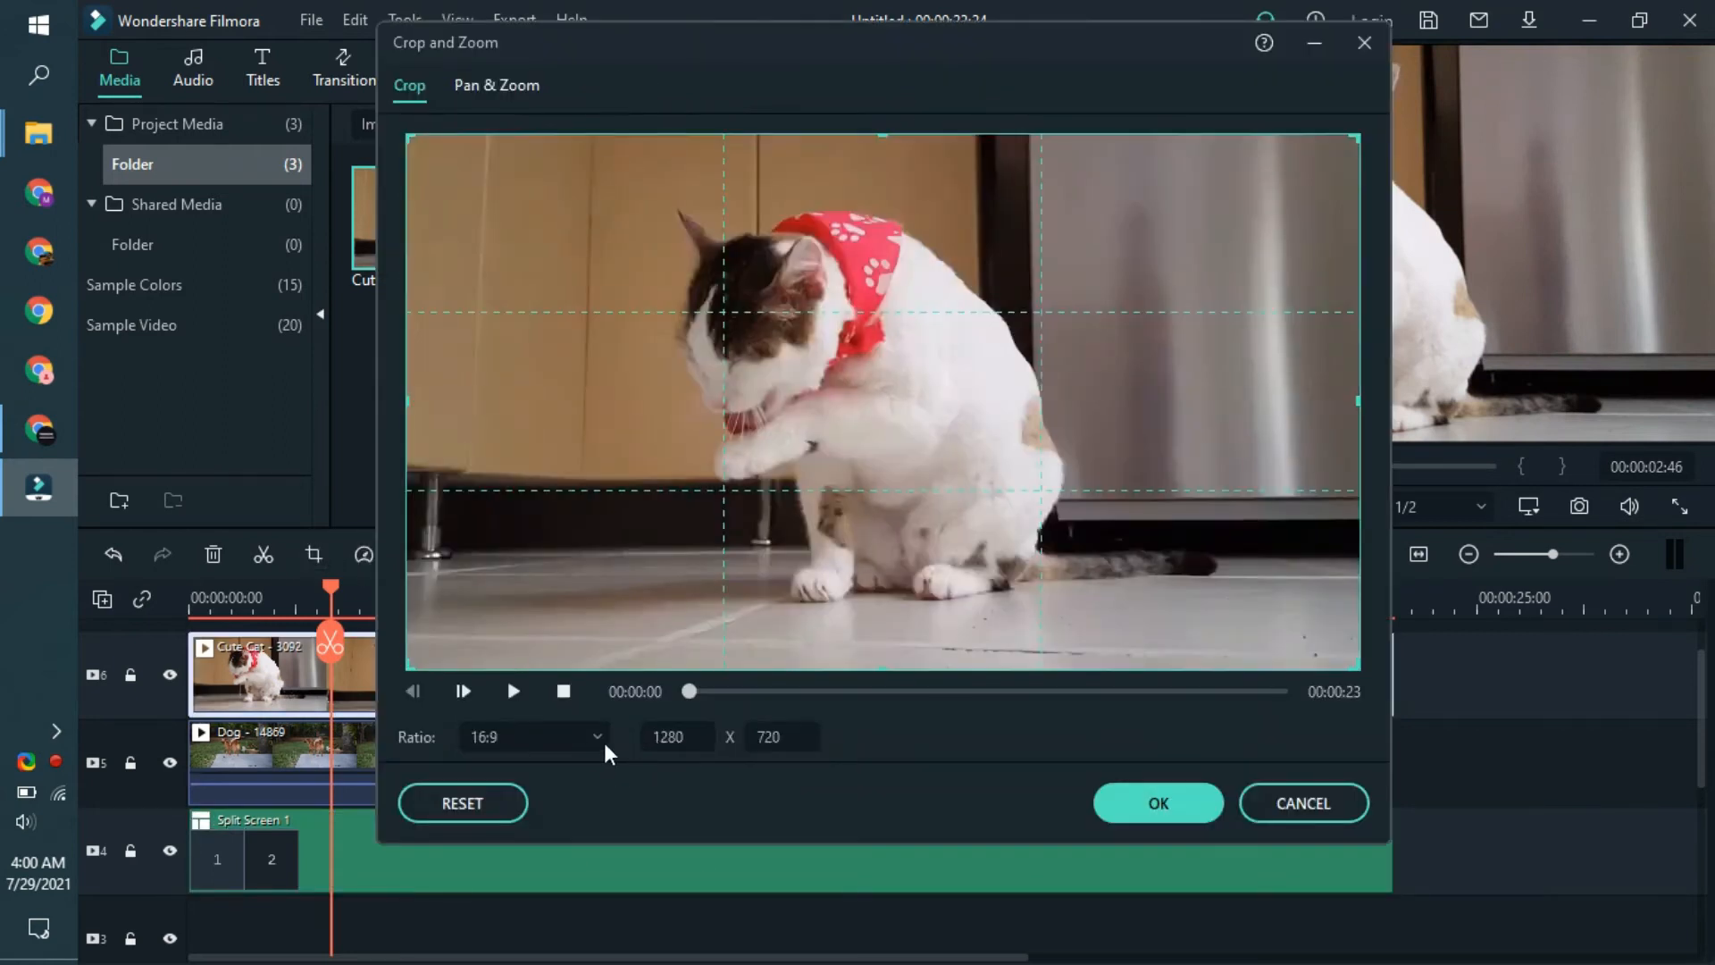
{"action": "left_click", "coordinate": [547, 741]}
{"action": "left_click", "coordinate": [541, 692]}
{"action": "left_click_drag", "start_coordinate": [1358, 410], "coordinate": [1096, 572]}
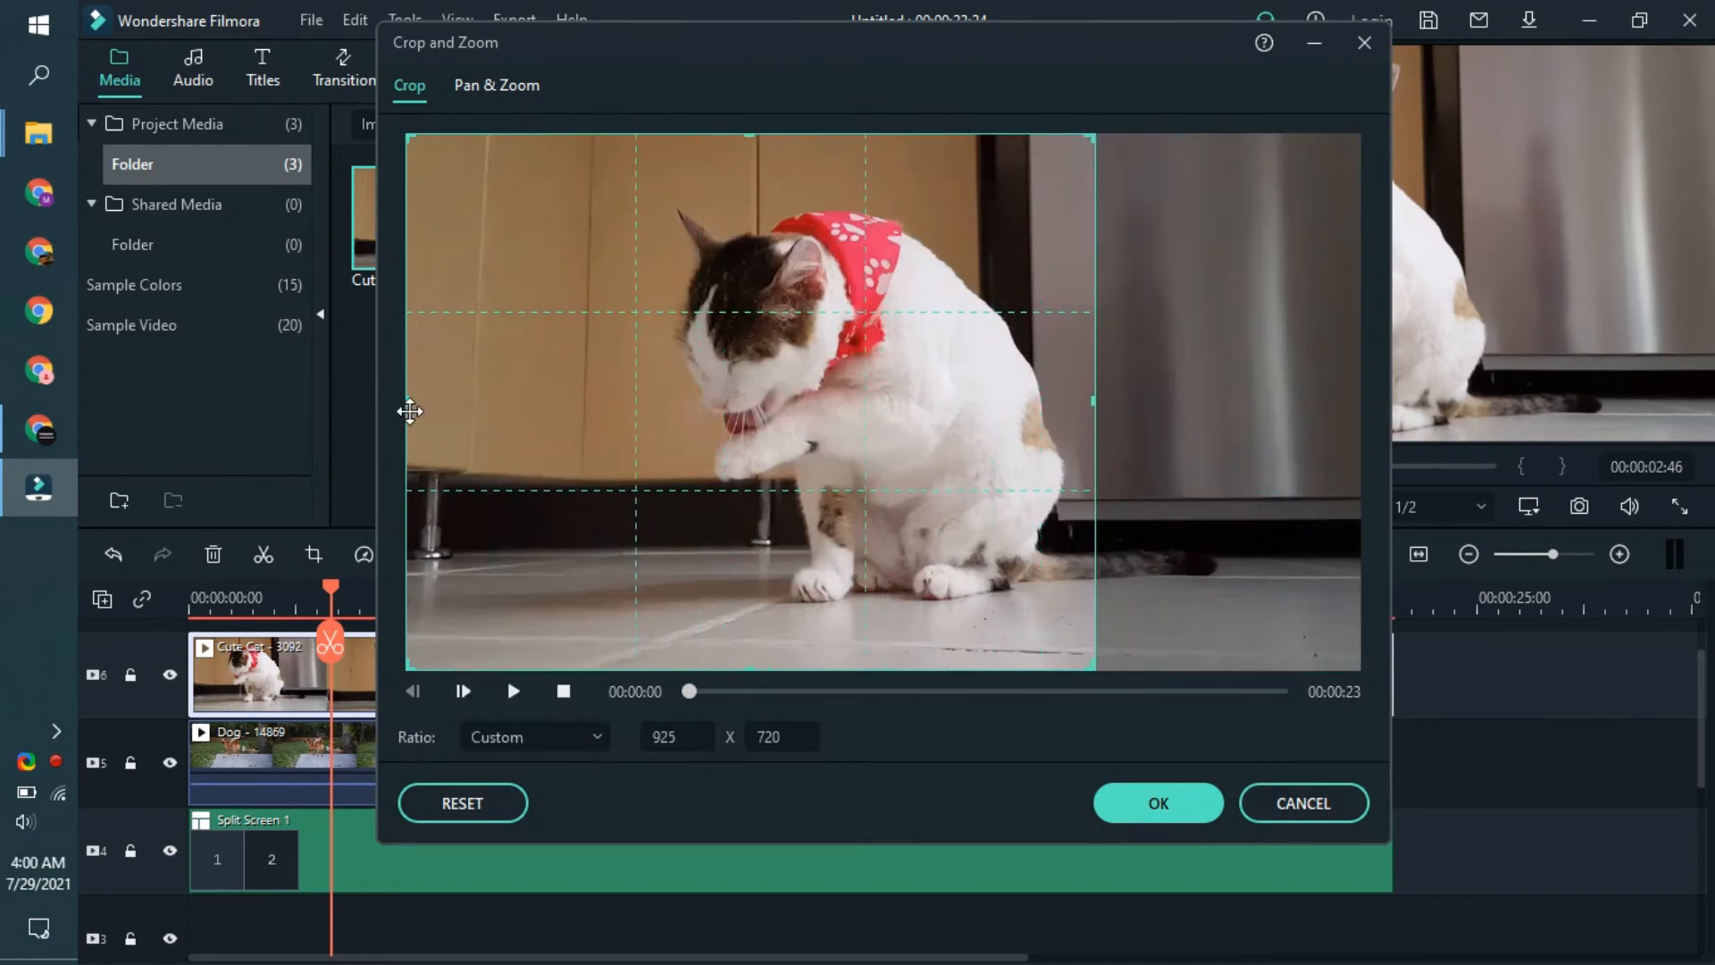
{"action": "left_click_drag", "start_coordinate": [409, 399], "coordinate": [570, 399]}
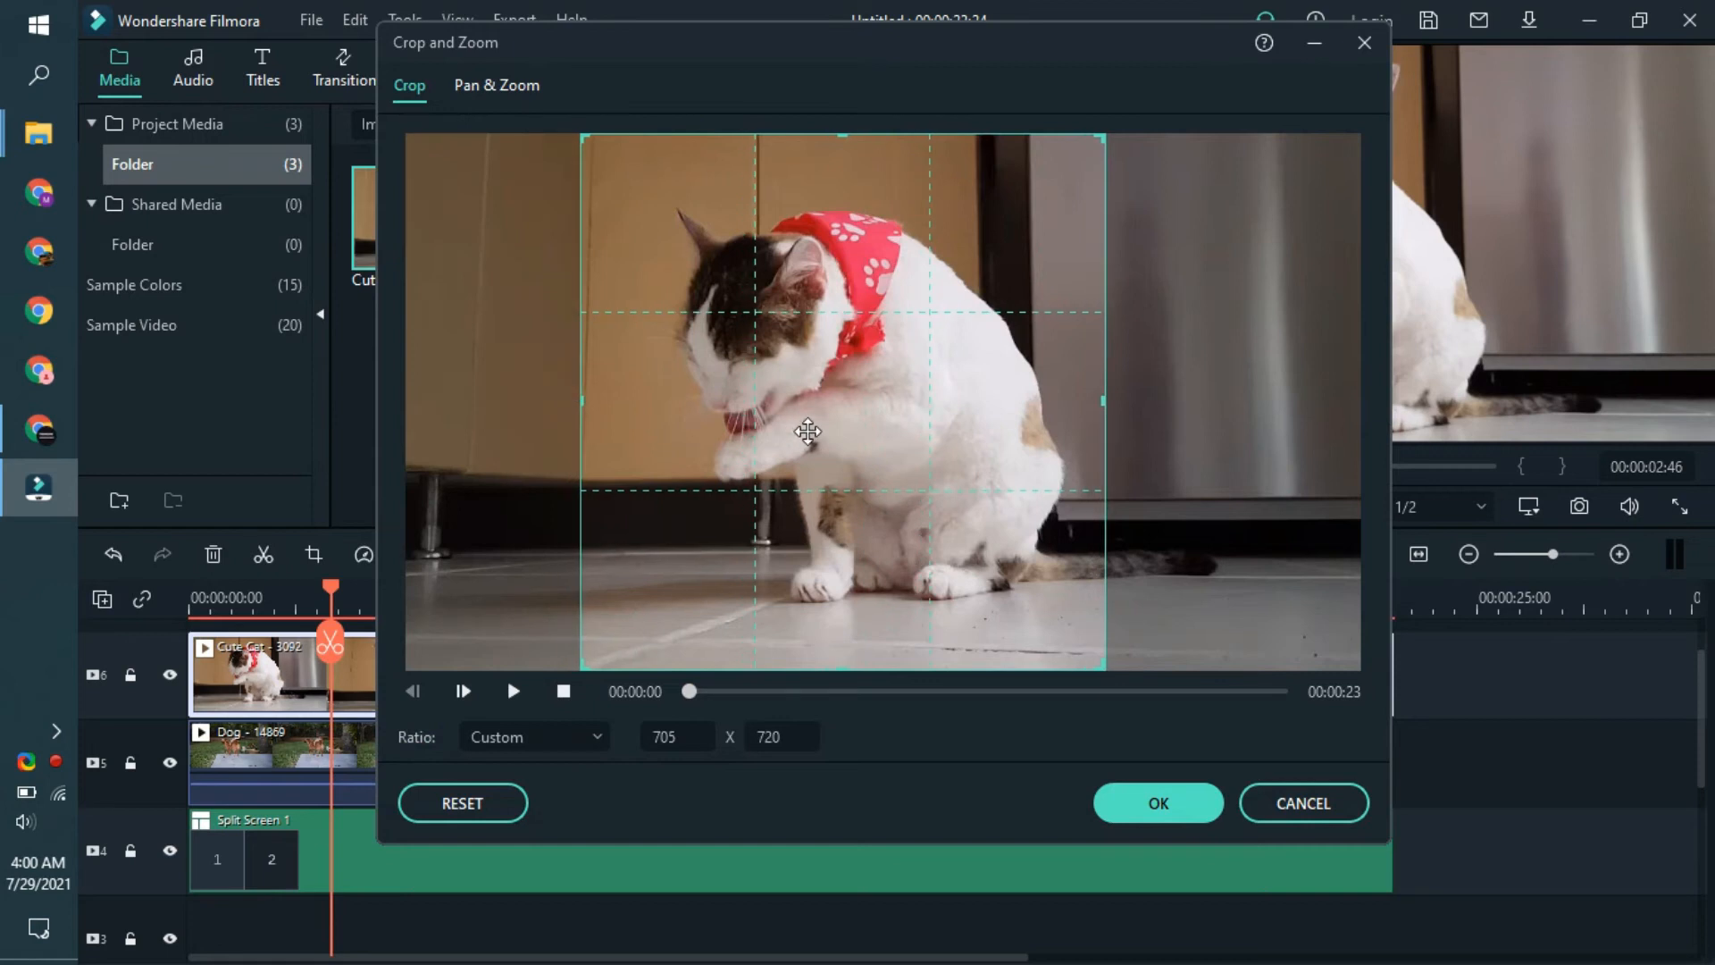
{"action": "left_click", "coordinate": [1157, 804]}
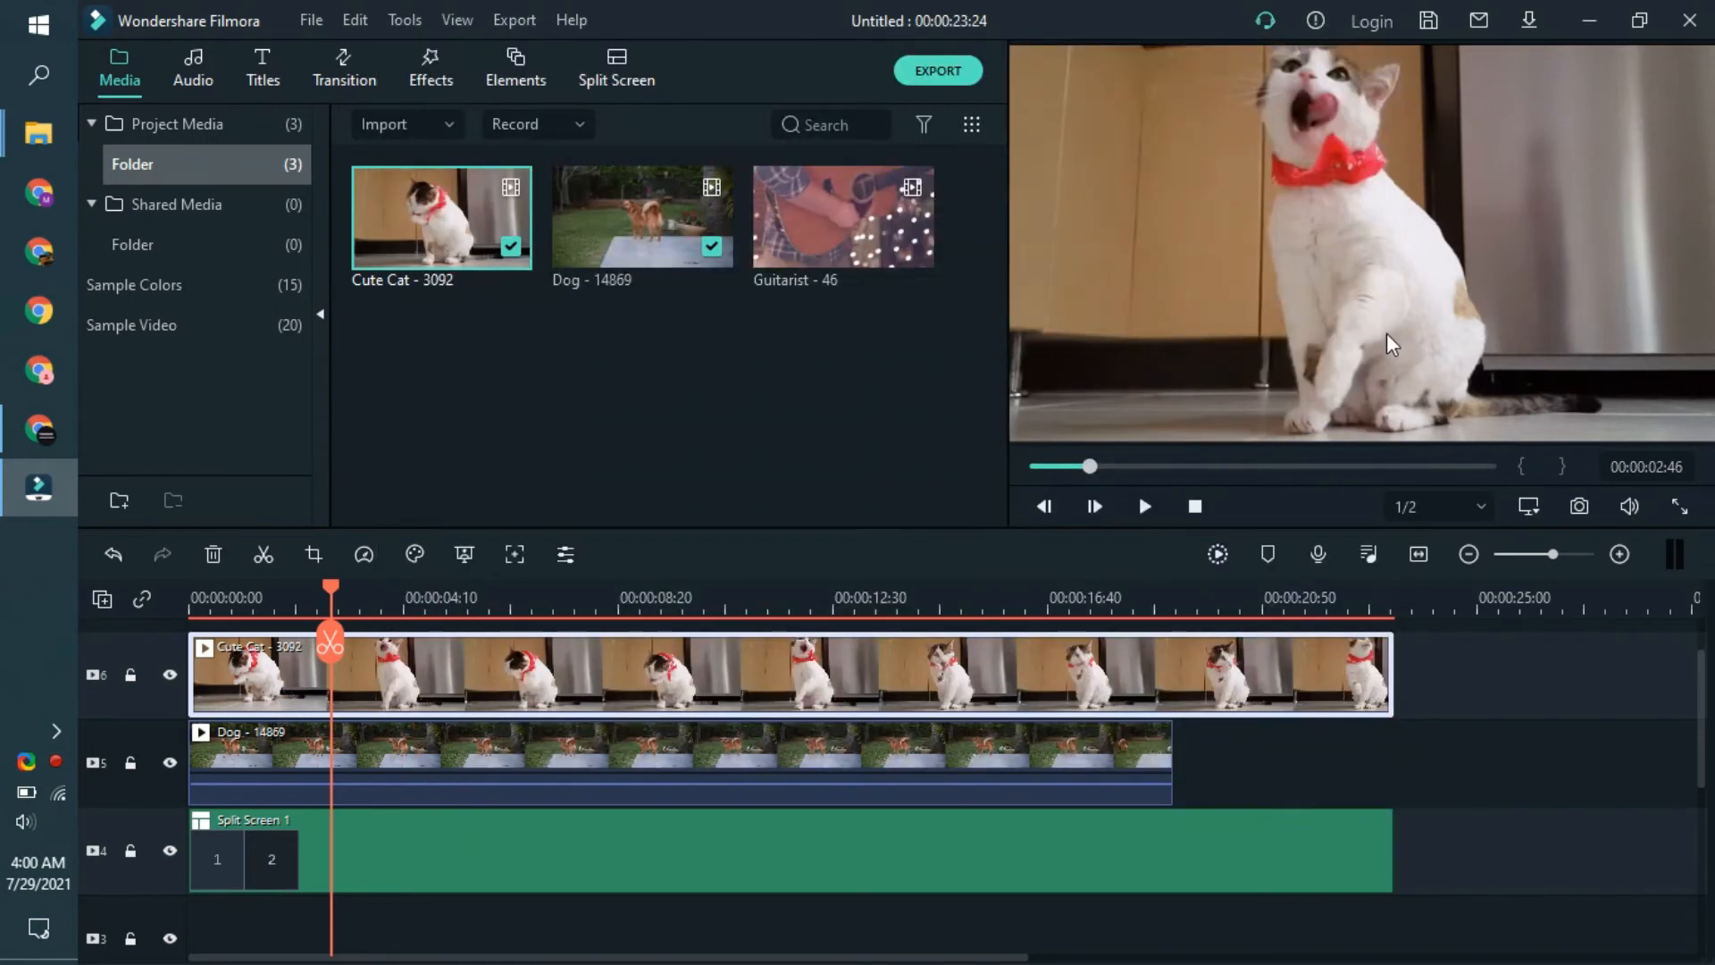
- Position the Cute Cat picture over panel 2 and stretch its left edge to meet the split-screen divider
{"action": "left_click", "coordinate": [1295, 319]}
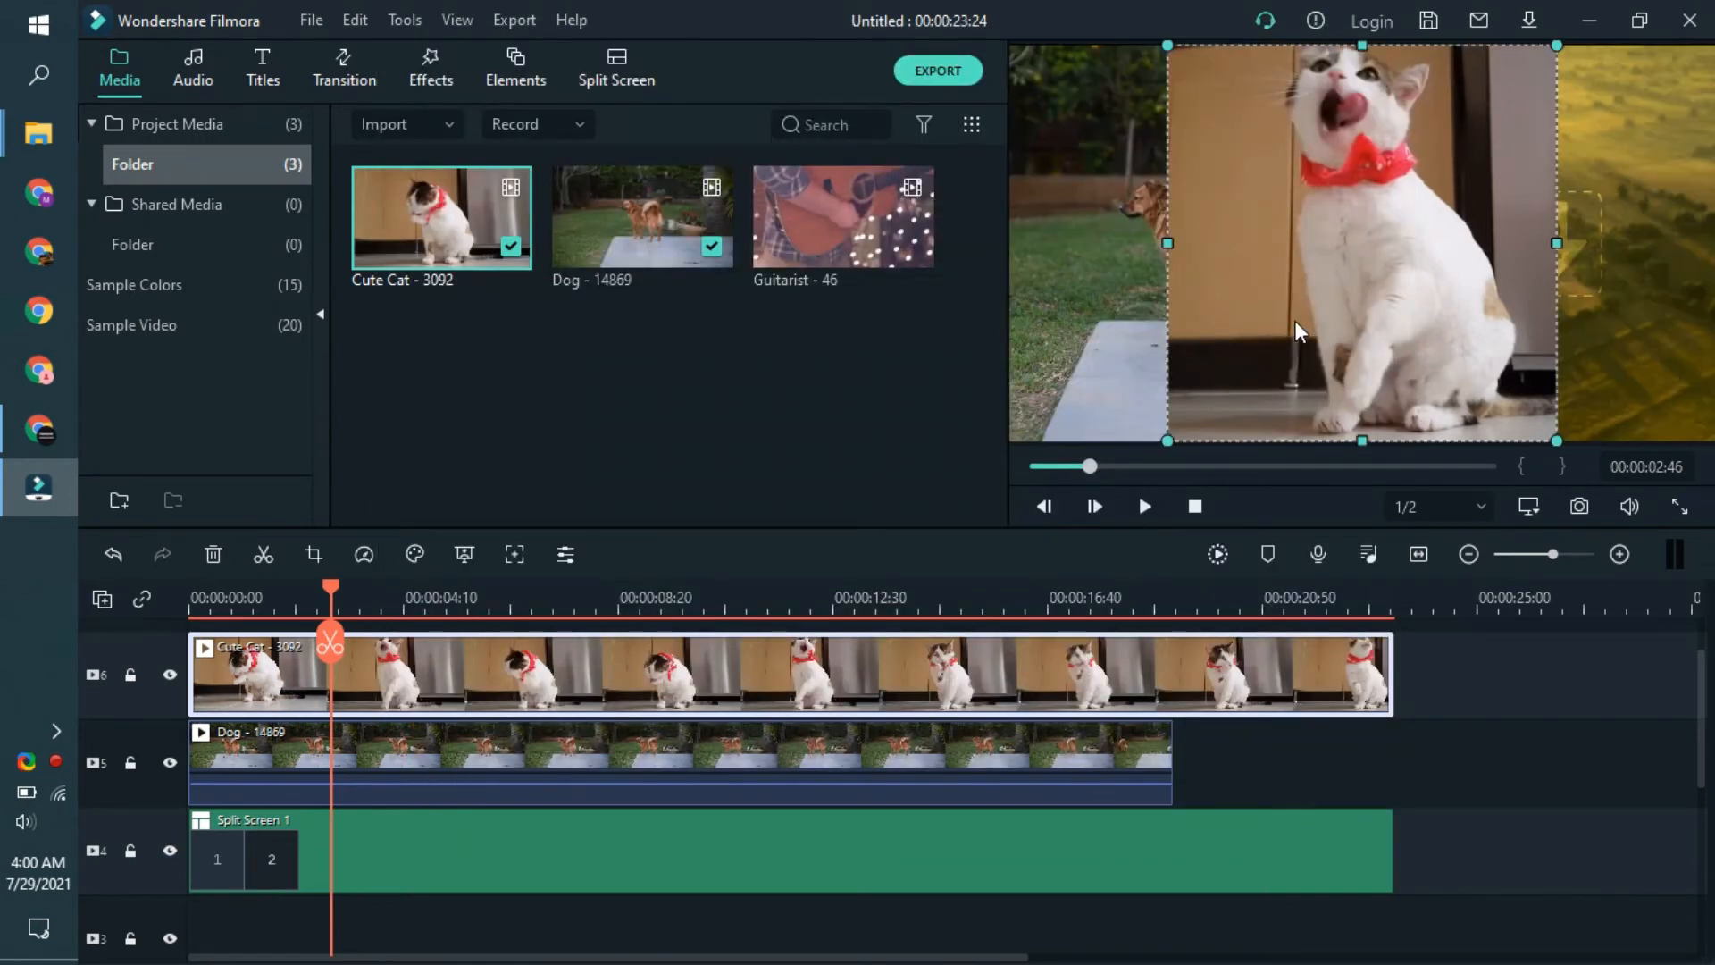
{"action": "left_click_drag", "start_coordinate": [1296, 320], "coordinate": [1517, 302]}
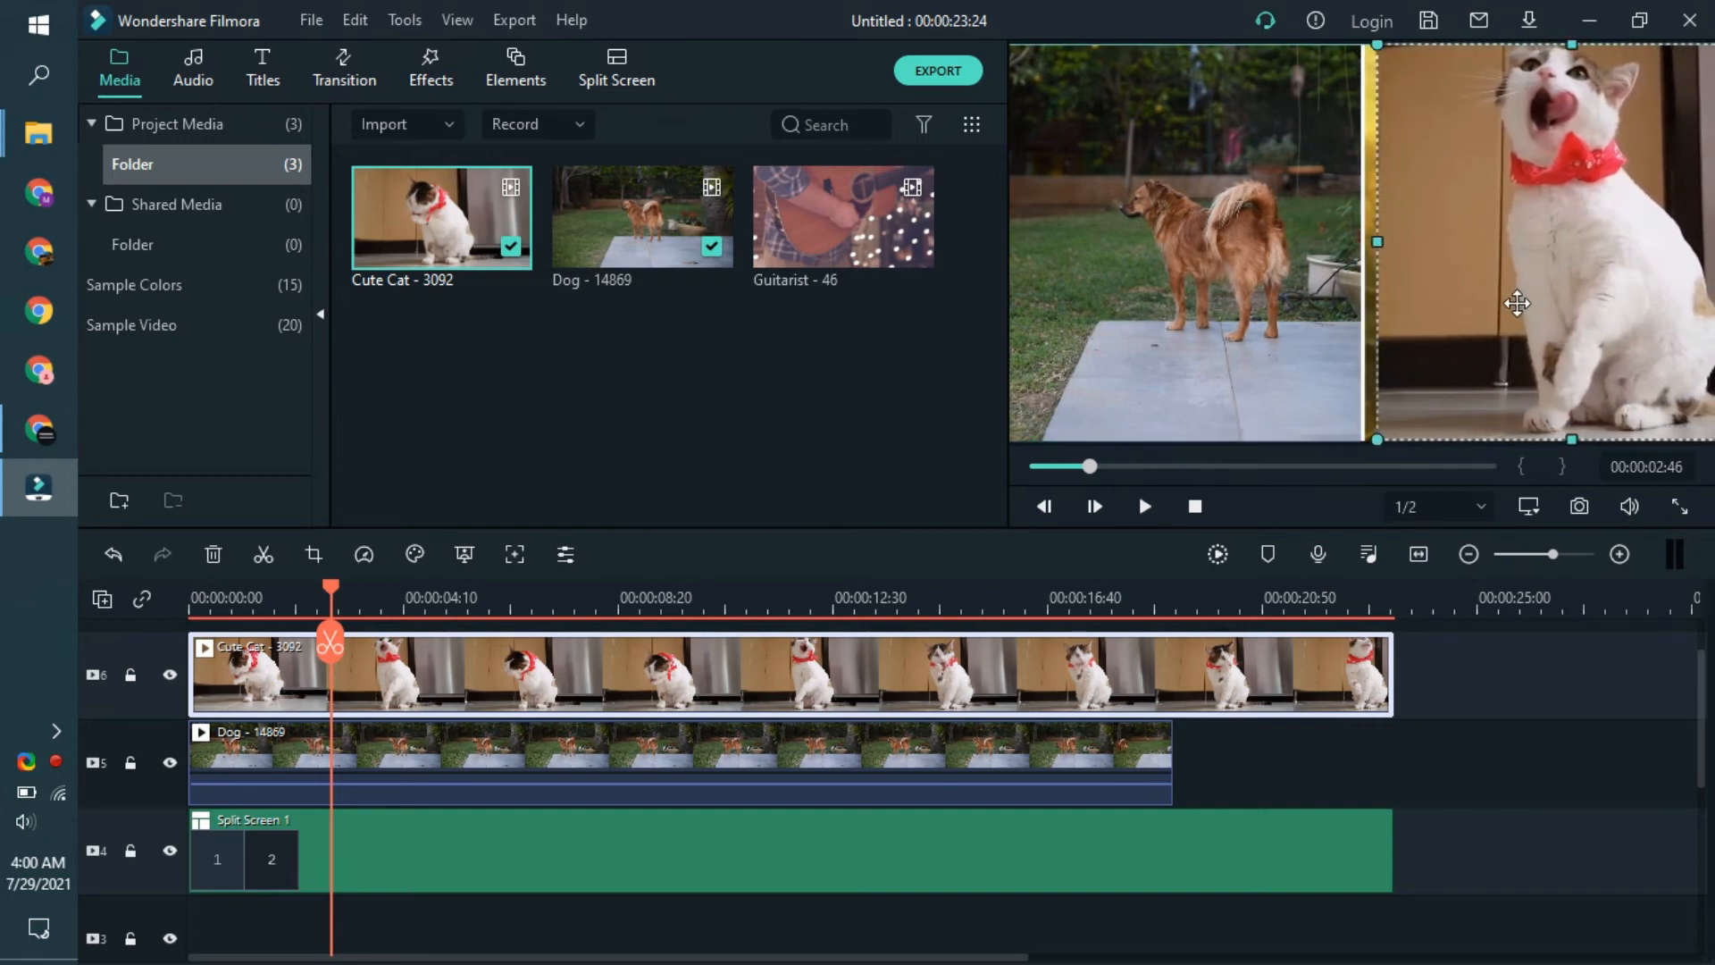
{"action": "left_click_drag", "start_coordinate": [1375, 242], "coordinate": [1363, 267]}
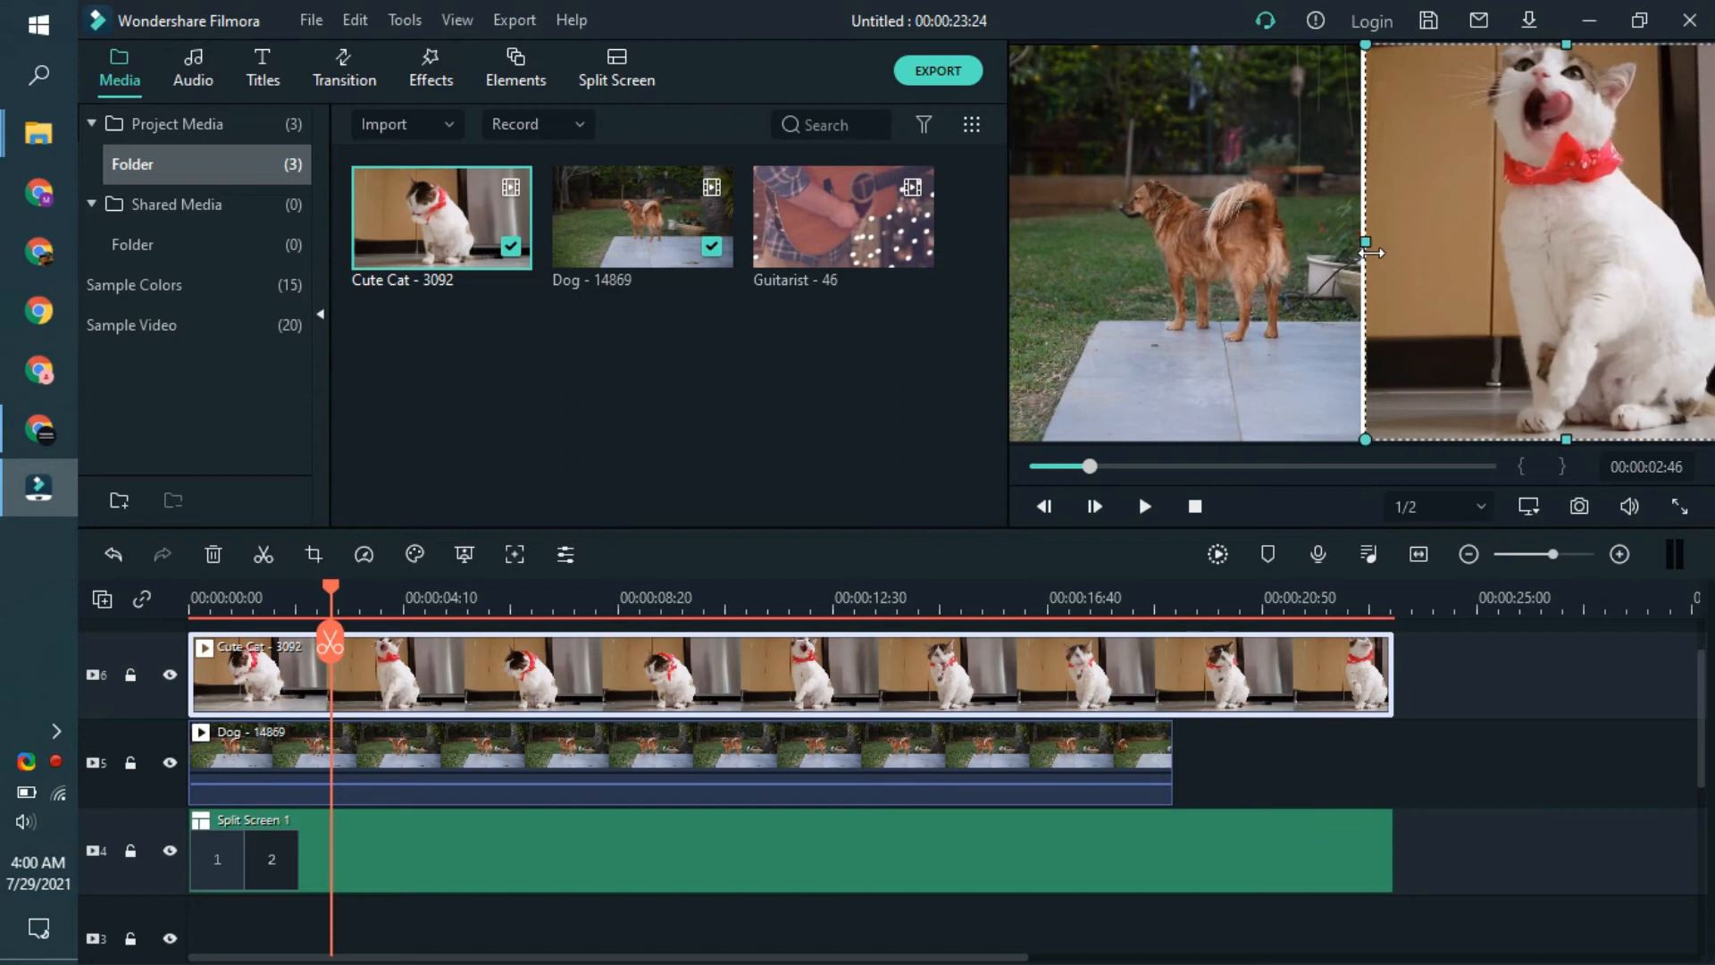
- Play back the split screen to check the dog and cat clips side by side
{"action": "left_click", "coordinate": [1488, 652]}
{"action": "key", "text": "space"}
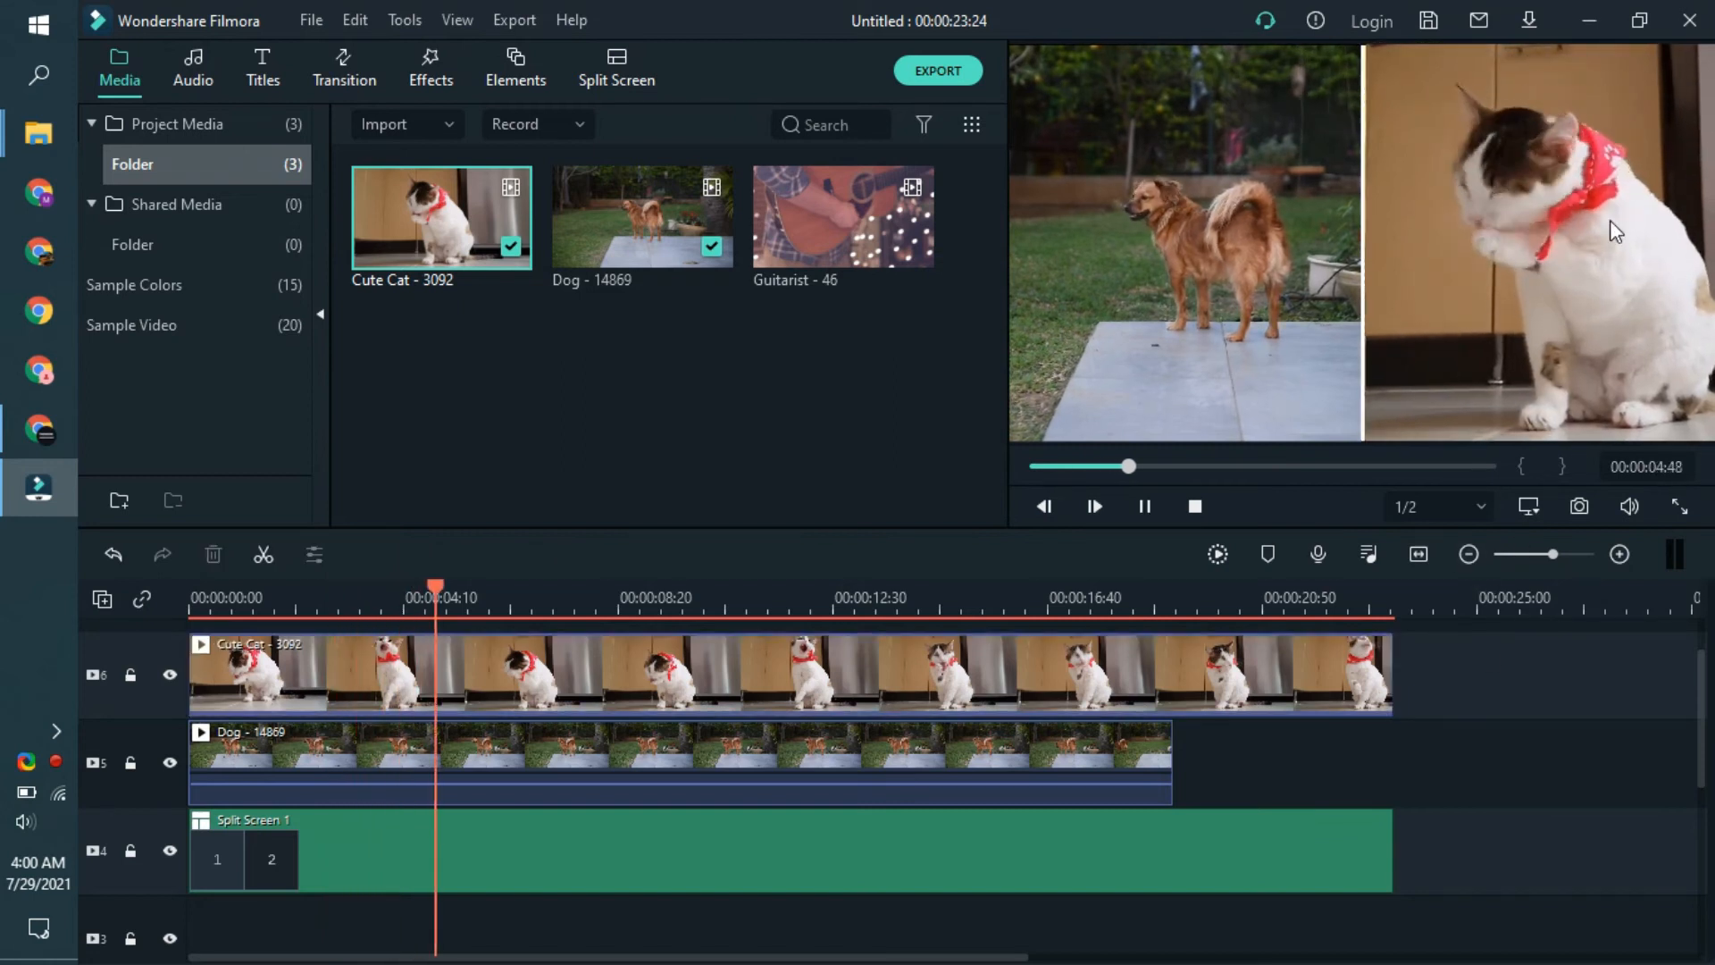
{"action": "scroll", "coordinate": [1267, 761], "scroll_direction": "down", "scroll_amount": 1}
{"action": "scroll", "coordinate": [1267, 761], "scroll_direction": "up", "scroll_amount": 1}
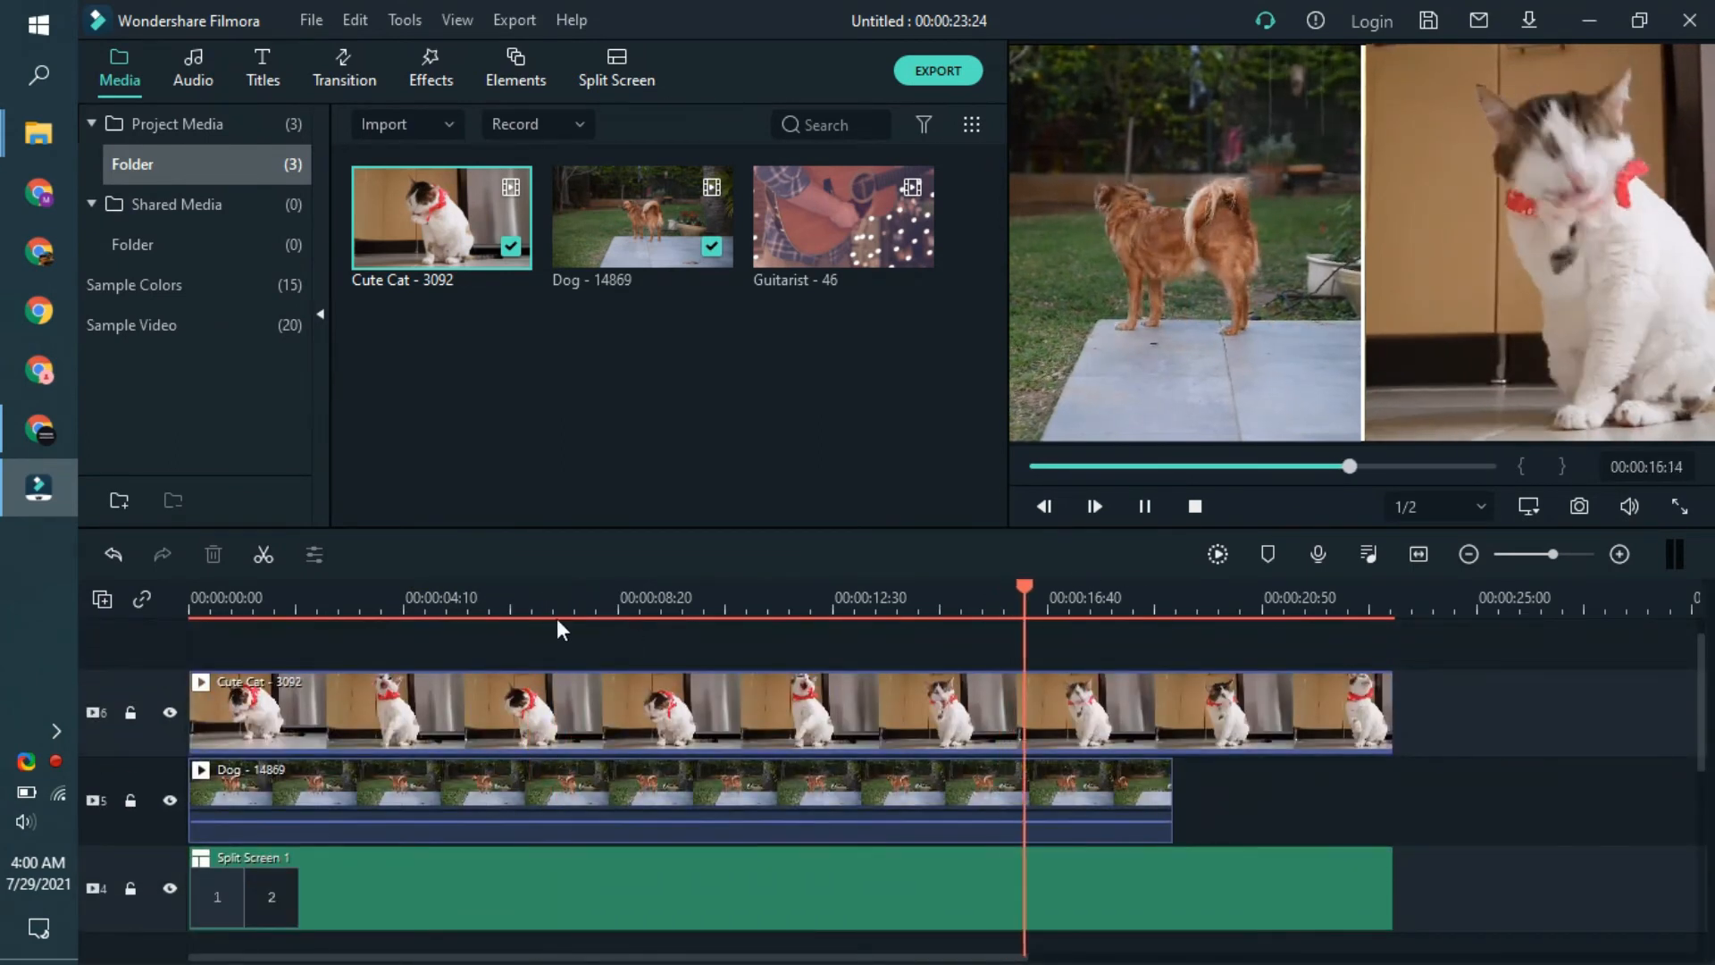
{"action": "key", "text": "space"}
{"action": "scroll", "coordinate": [840, 639], "scroll_direction": "up", "scroll_amount": 1}
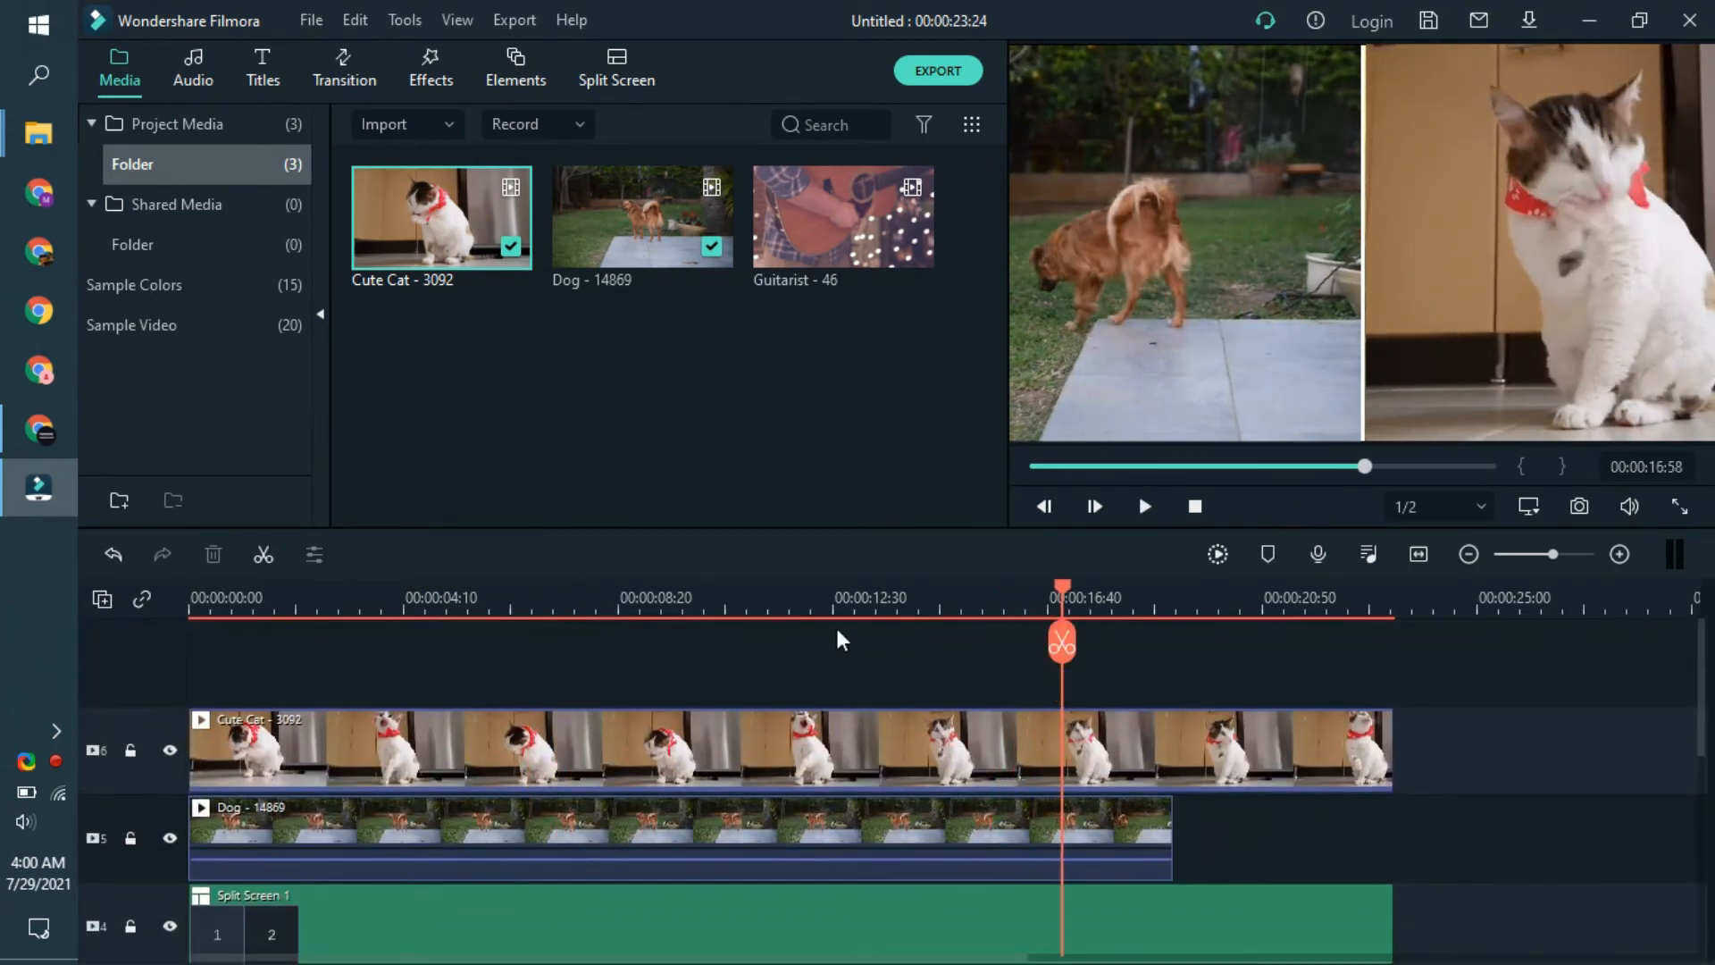
- Add two Basic 6 titles at the start of the timeline on separate new tracks above the Cute Cat clip
{"action": "left_click", "coordinate": [766, 375]}
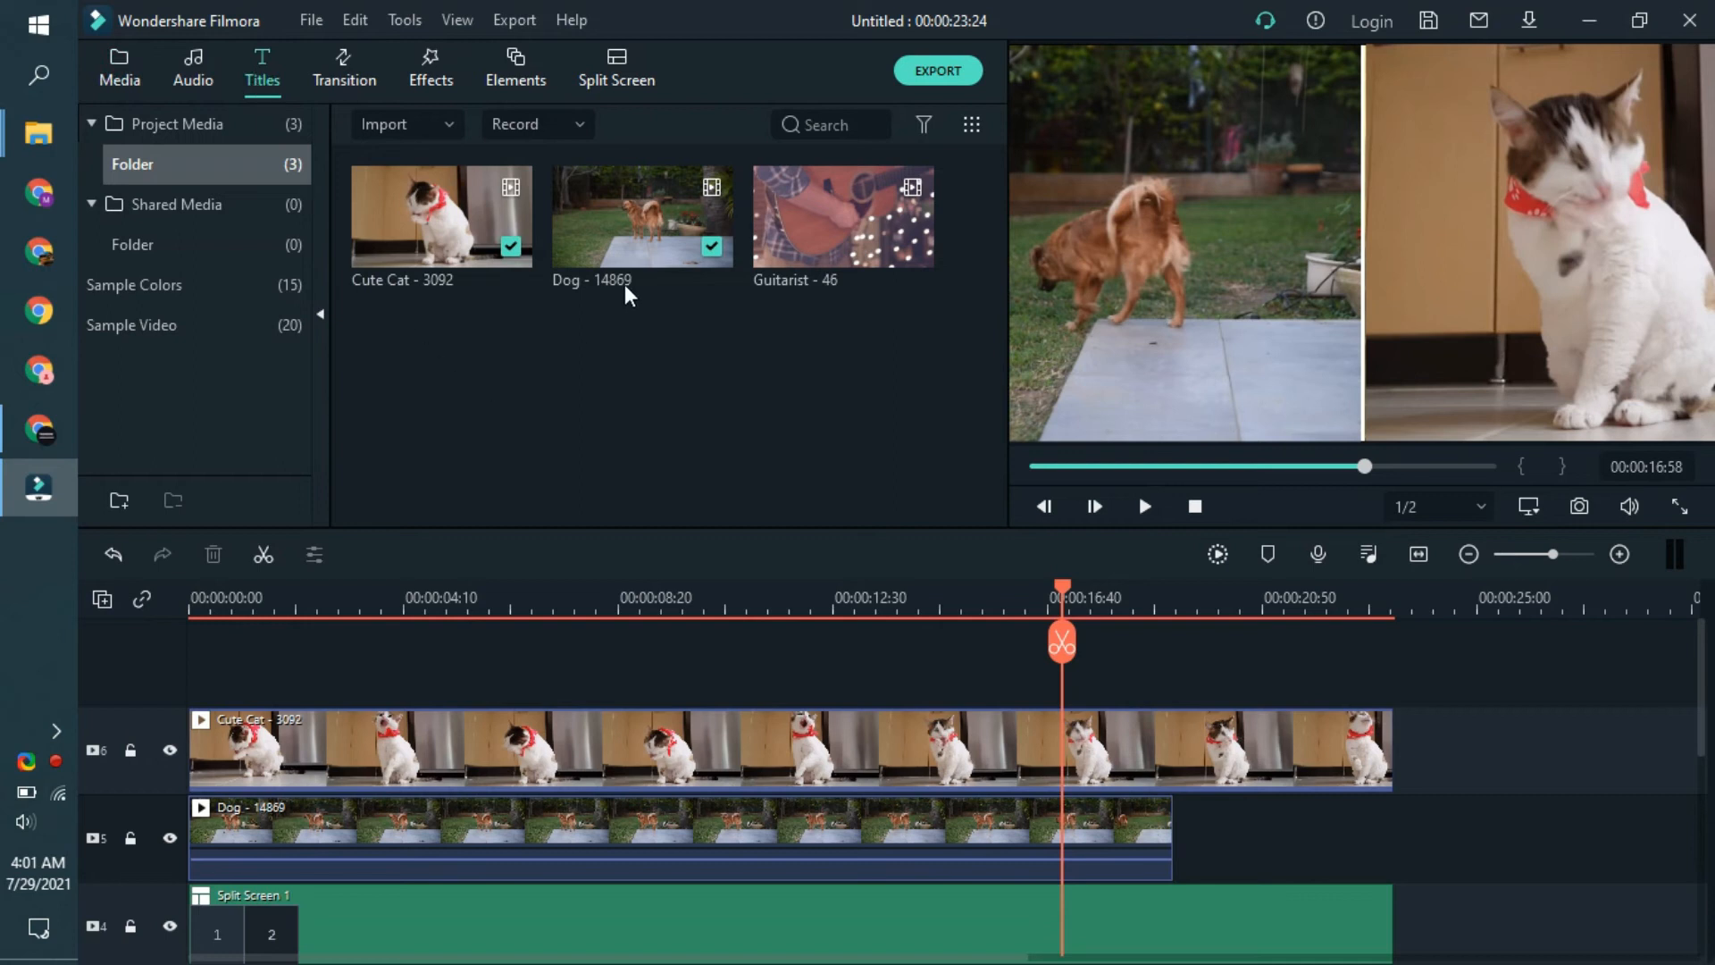
{"action": "left_click_drag", "start_coordinate": [645, 250], "coordinate": [197, 702]}
{"action": "left_click_drag", "start_coordinate": [642, 244], "coordinate": [190, 694]}
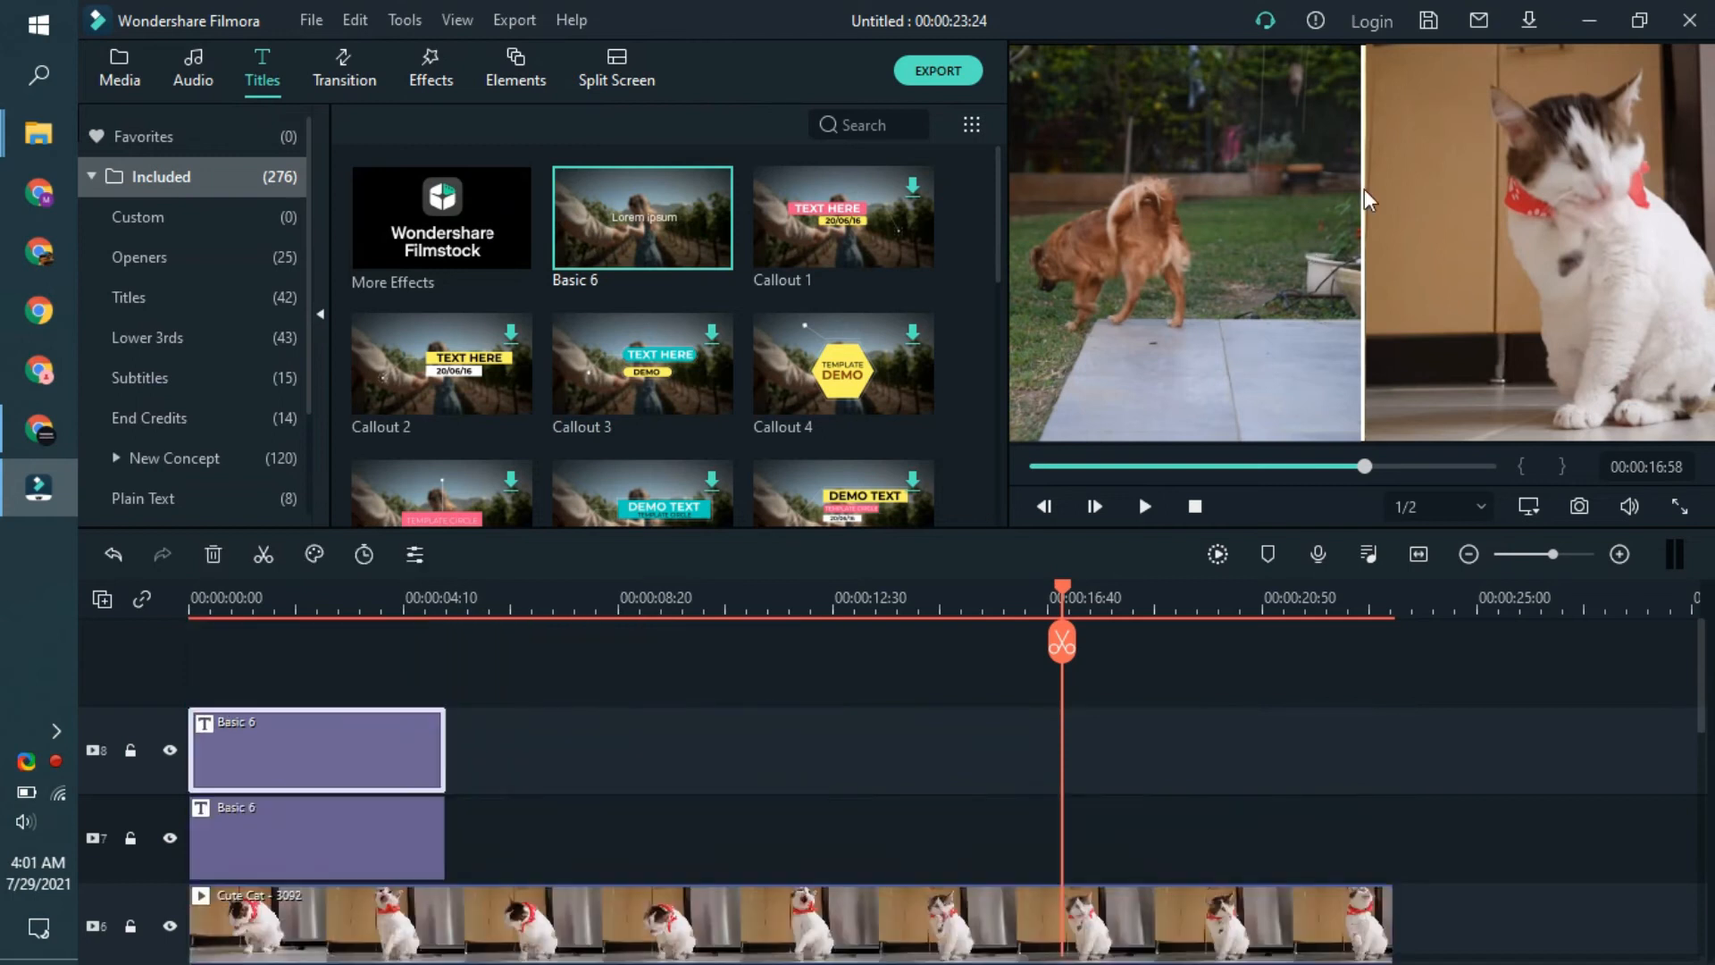
- Replace the text of the upper Basic 6 title with "My Beautiful Dog"
{"action": "left_click", "coordinate": [363, 582]}
{"action": "double_click", "coordinate": [1407, 246]}
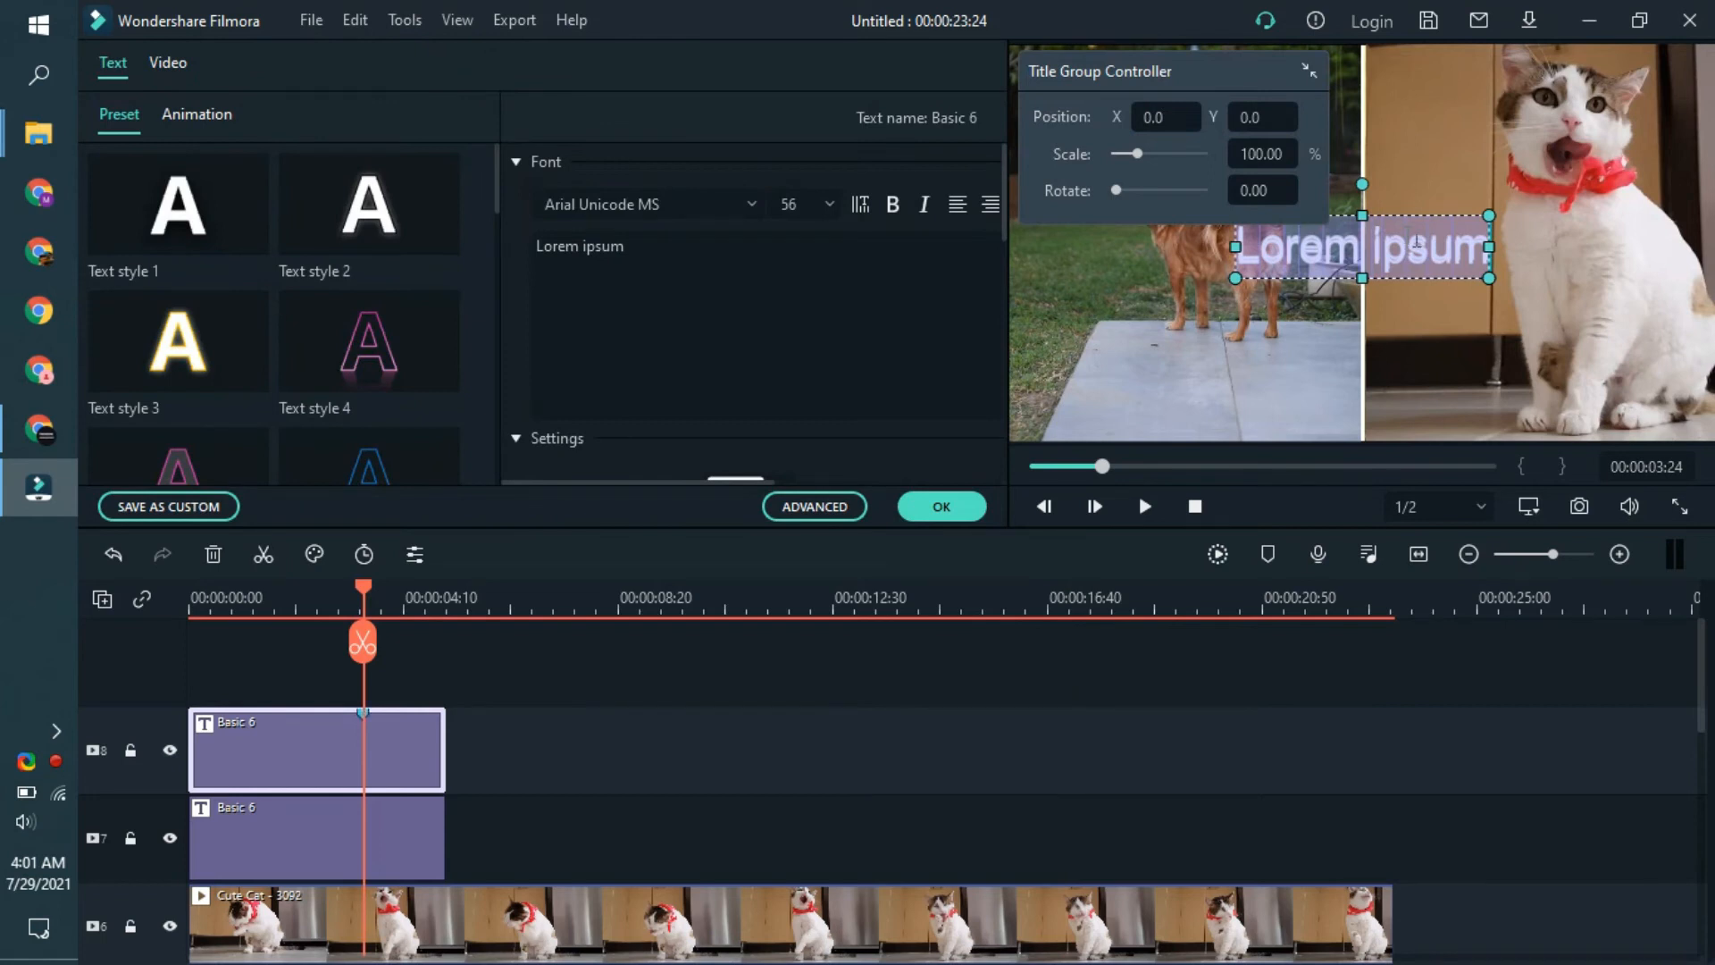
{"action": "key", "text": "m"}
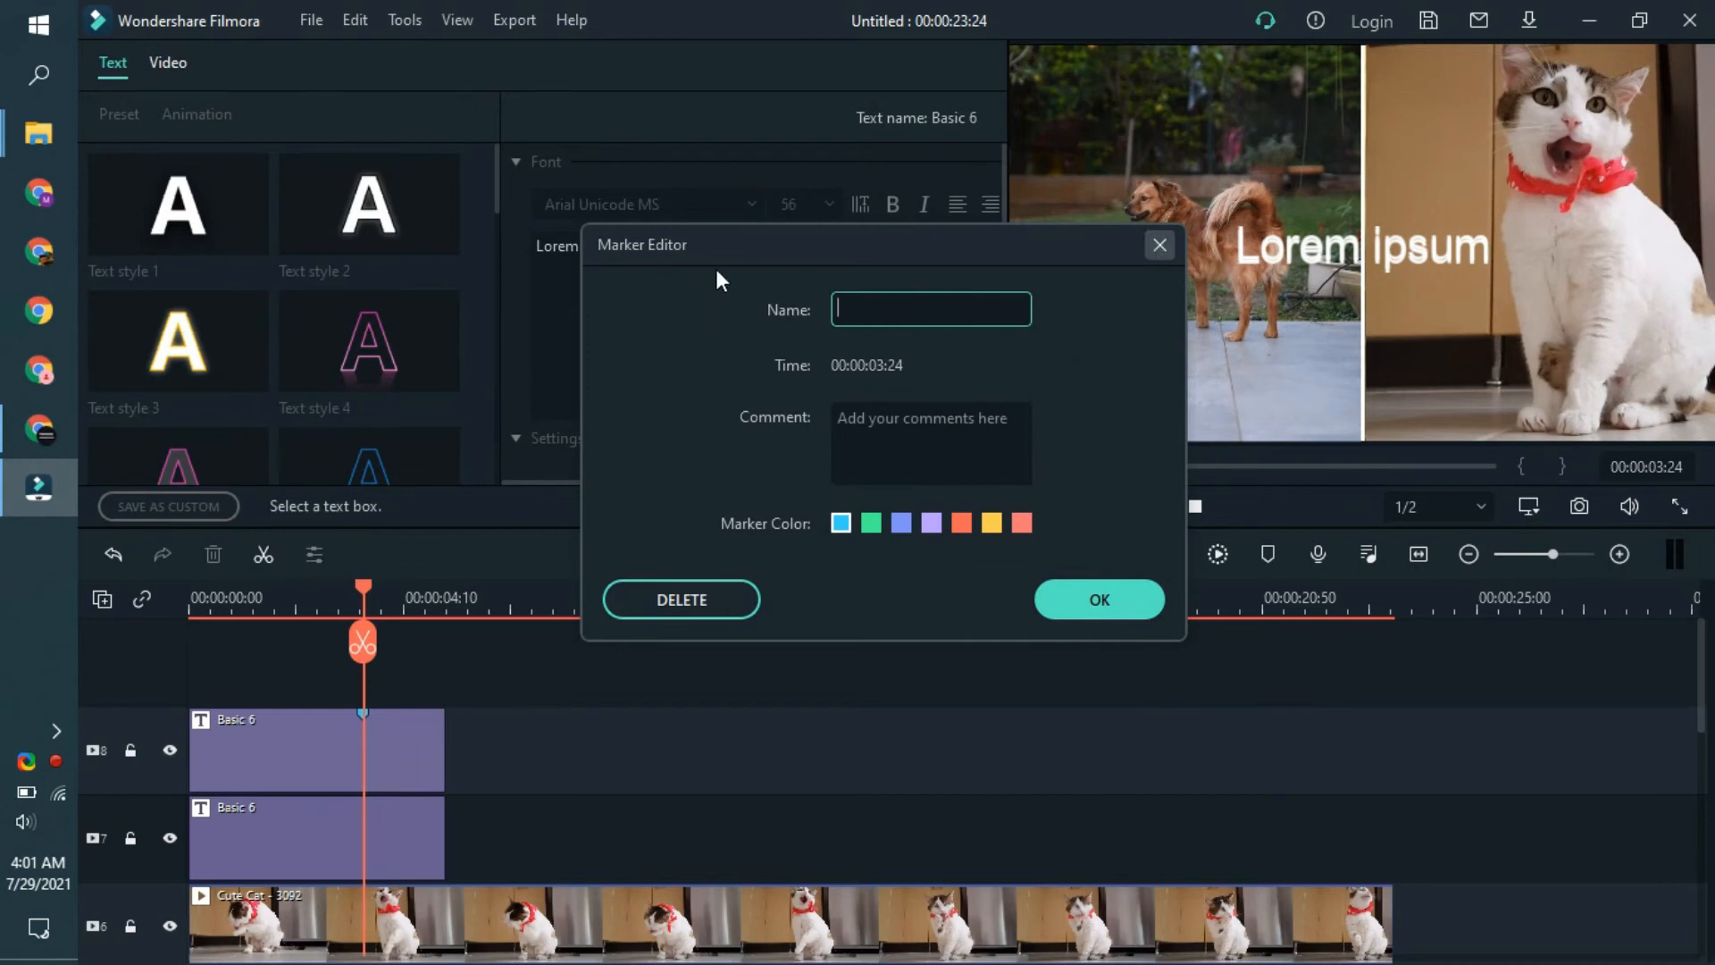
{"action": "left_click", "coordinate": [1160, 245]}
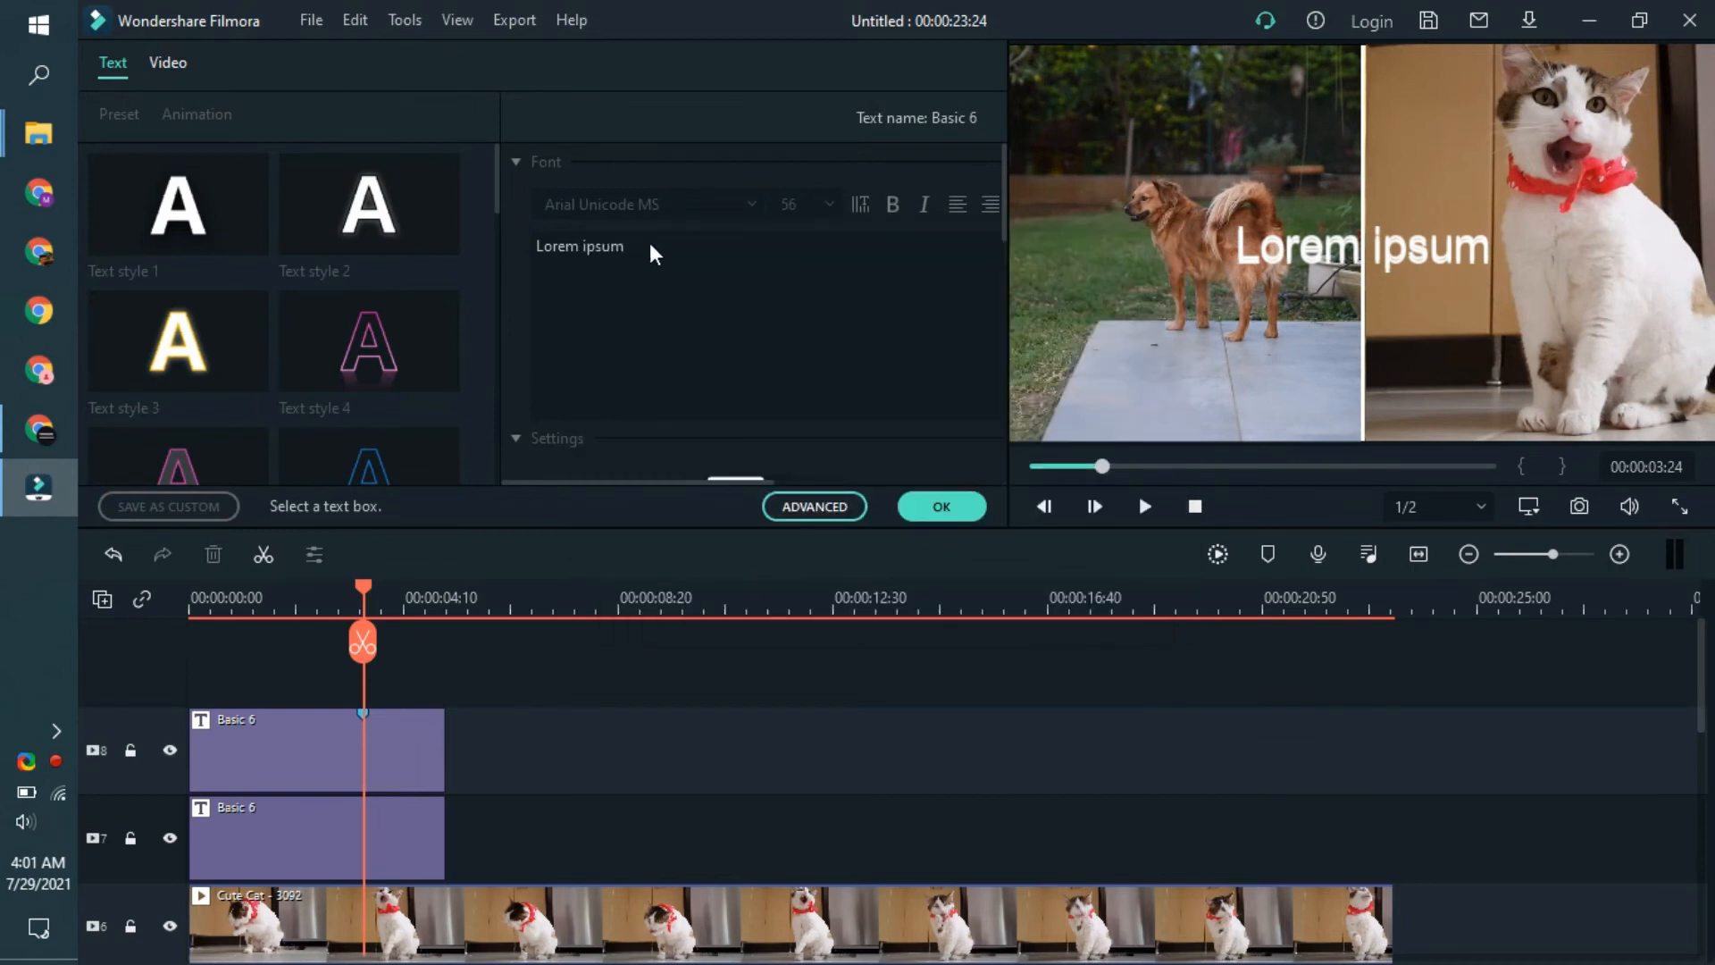
{"action": "left_click", "coordinate": [368, 743]}
{"action": "left_click", "coordinate": [623, 292]}
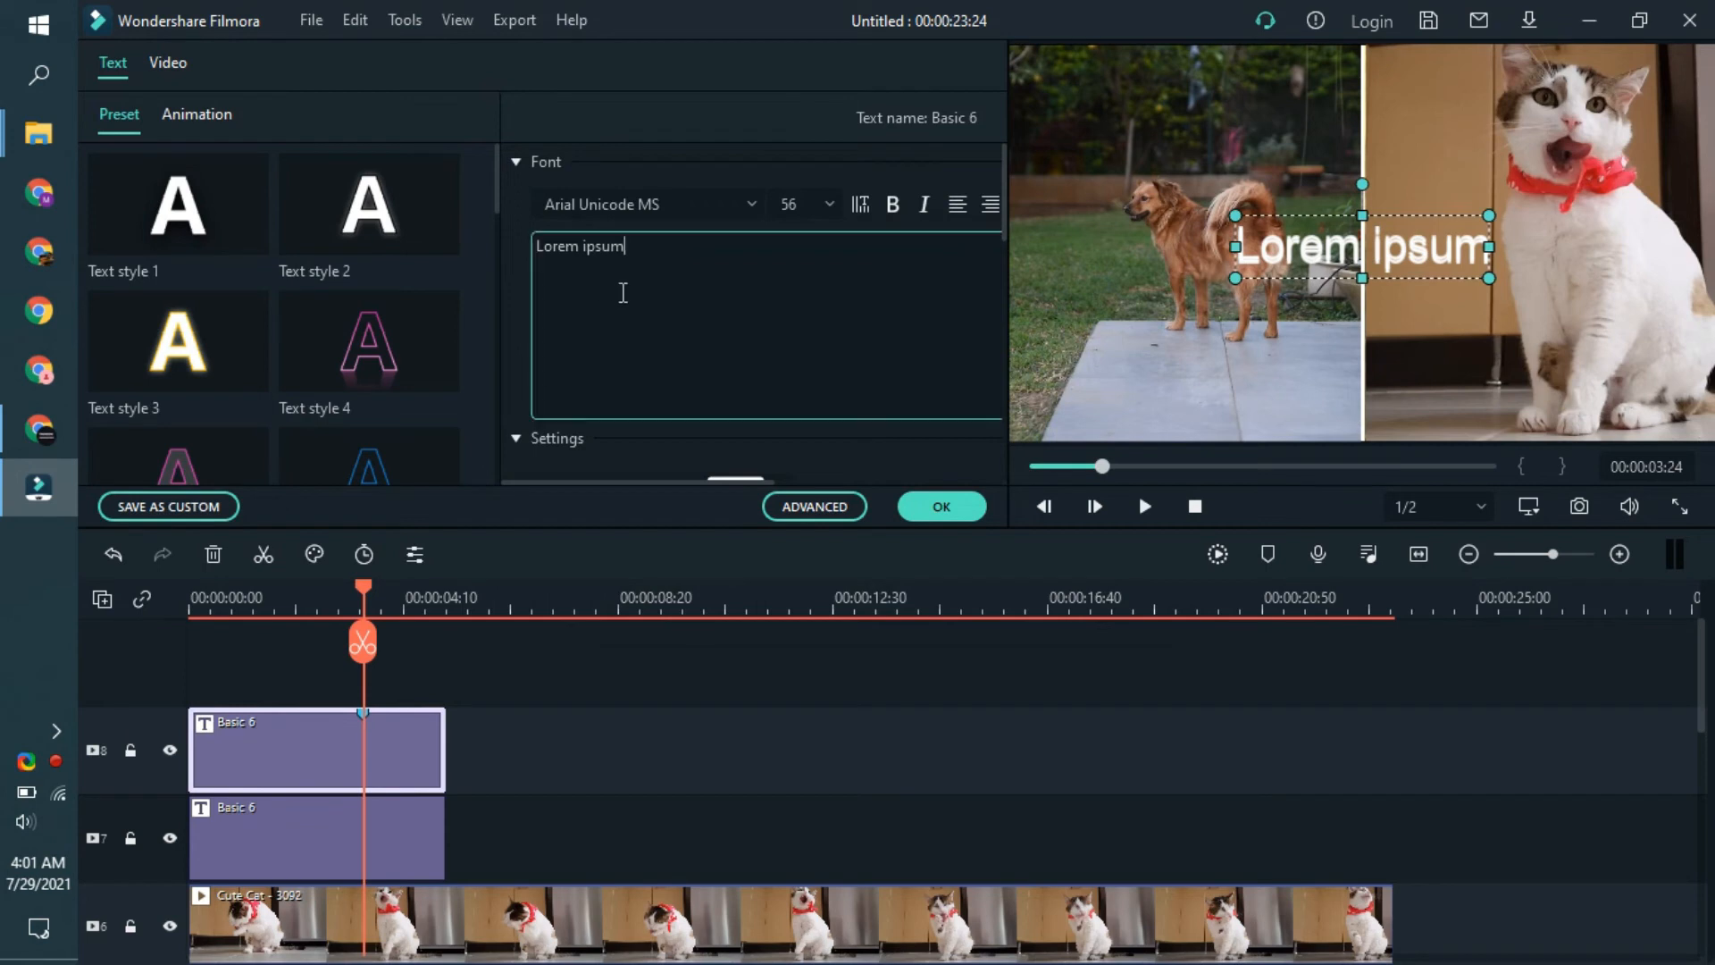
{"action": "type", "text": "My B"}
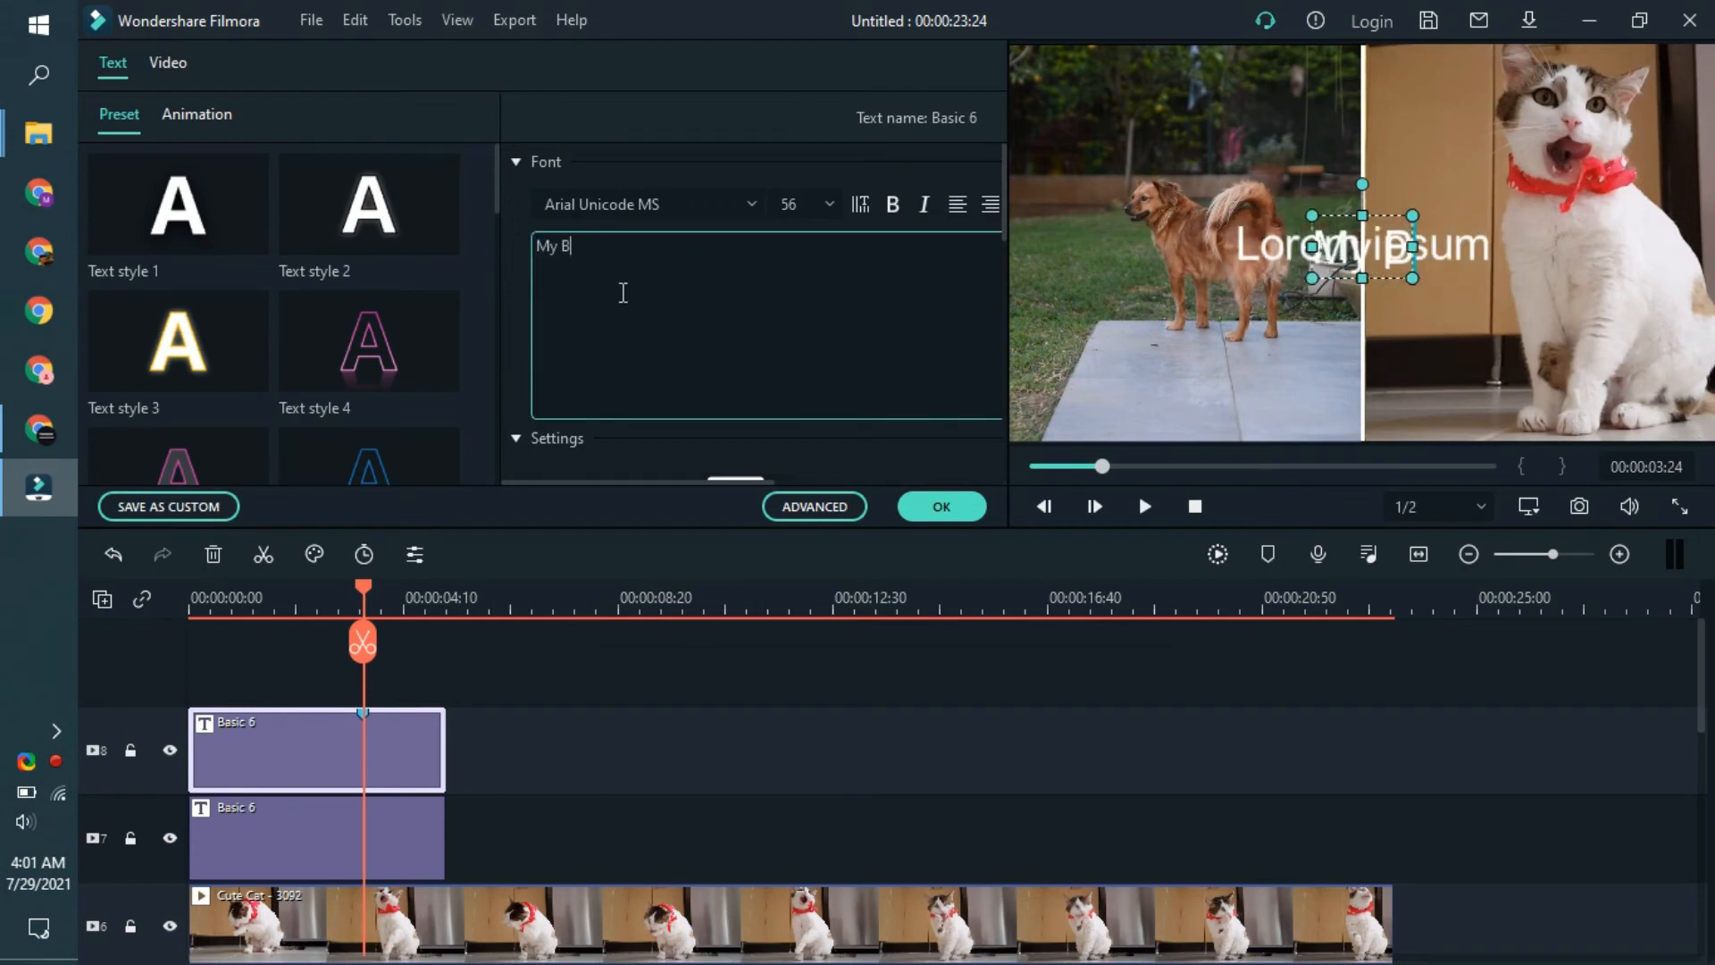
{"action": "type", "text": "eauti"}
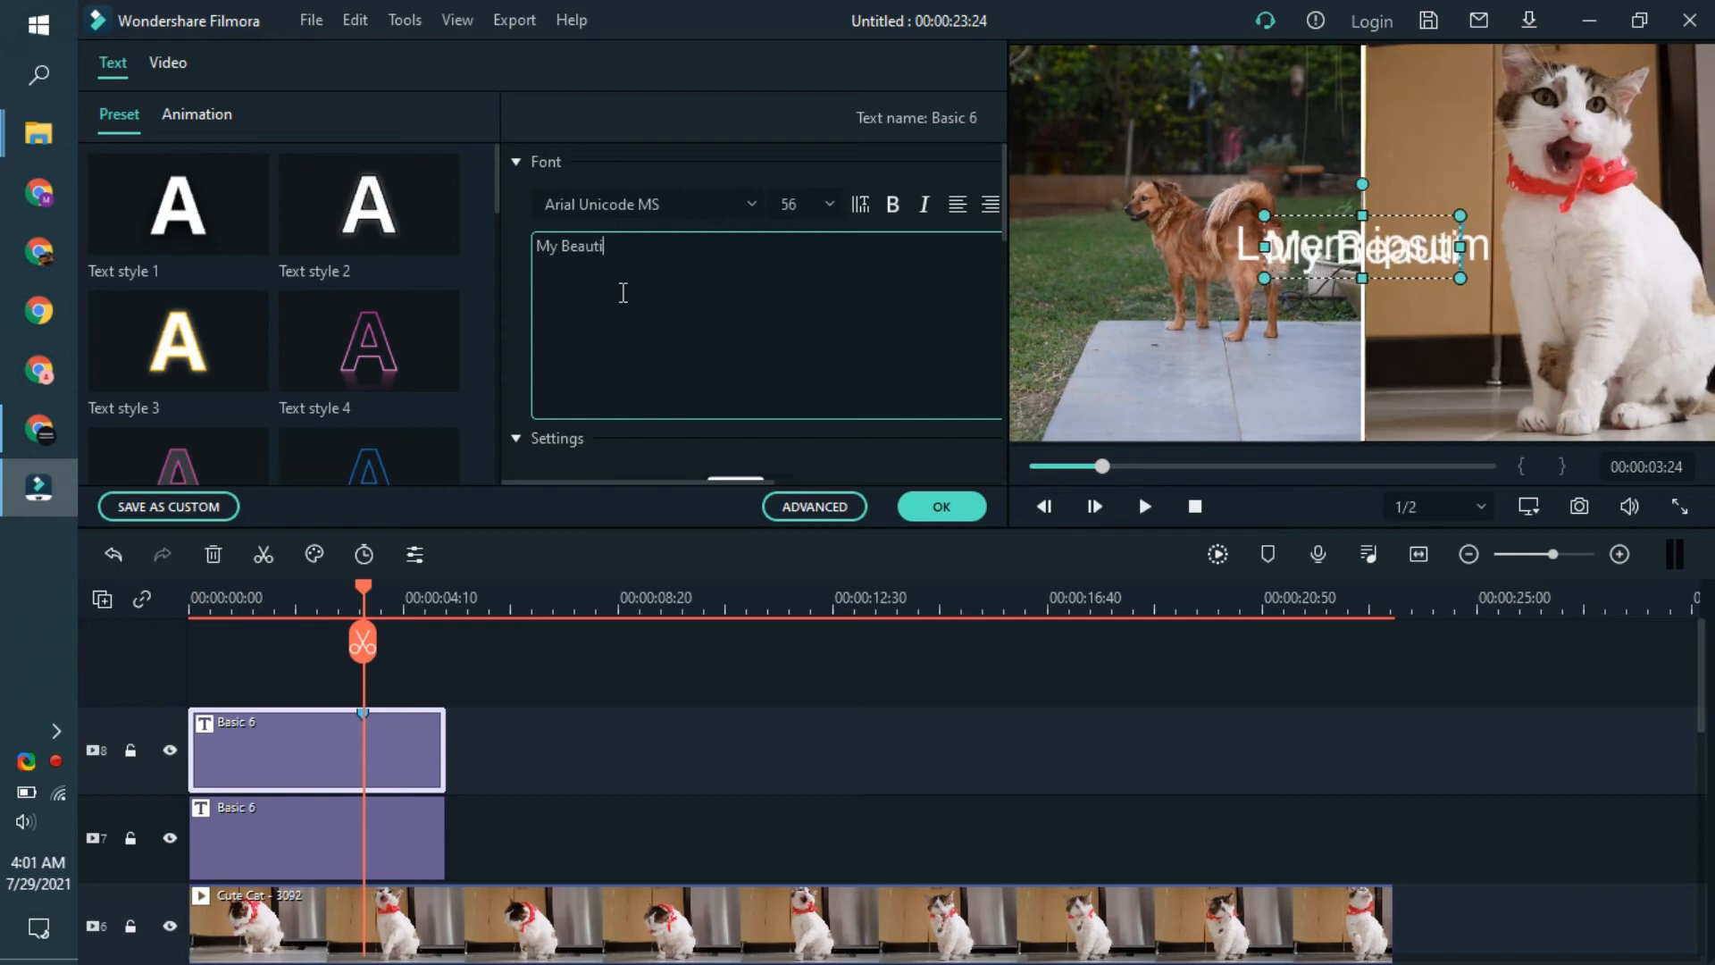
{"action": "type", "text": "ful Dog"}
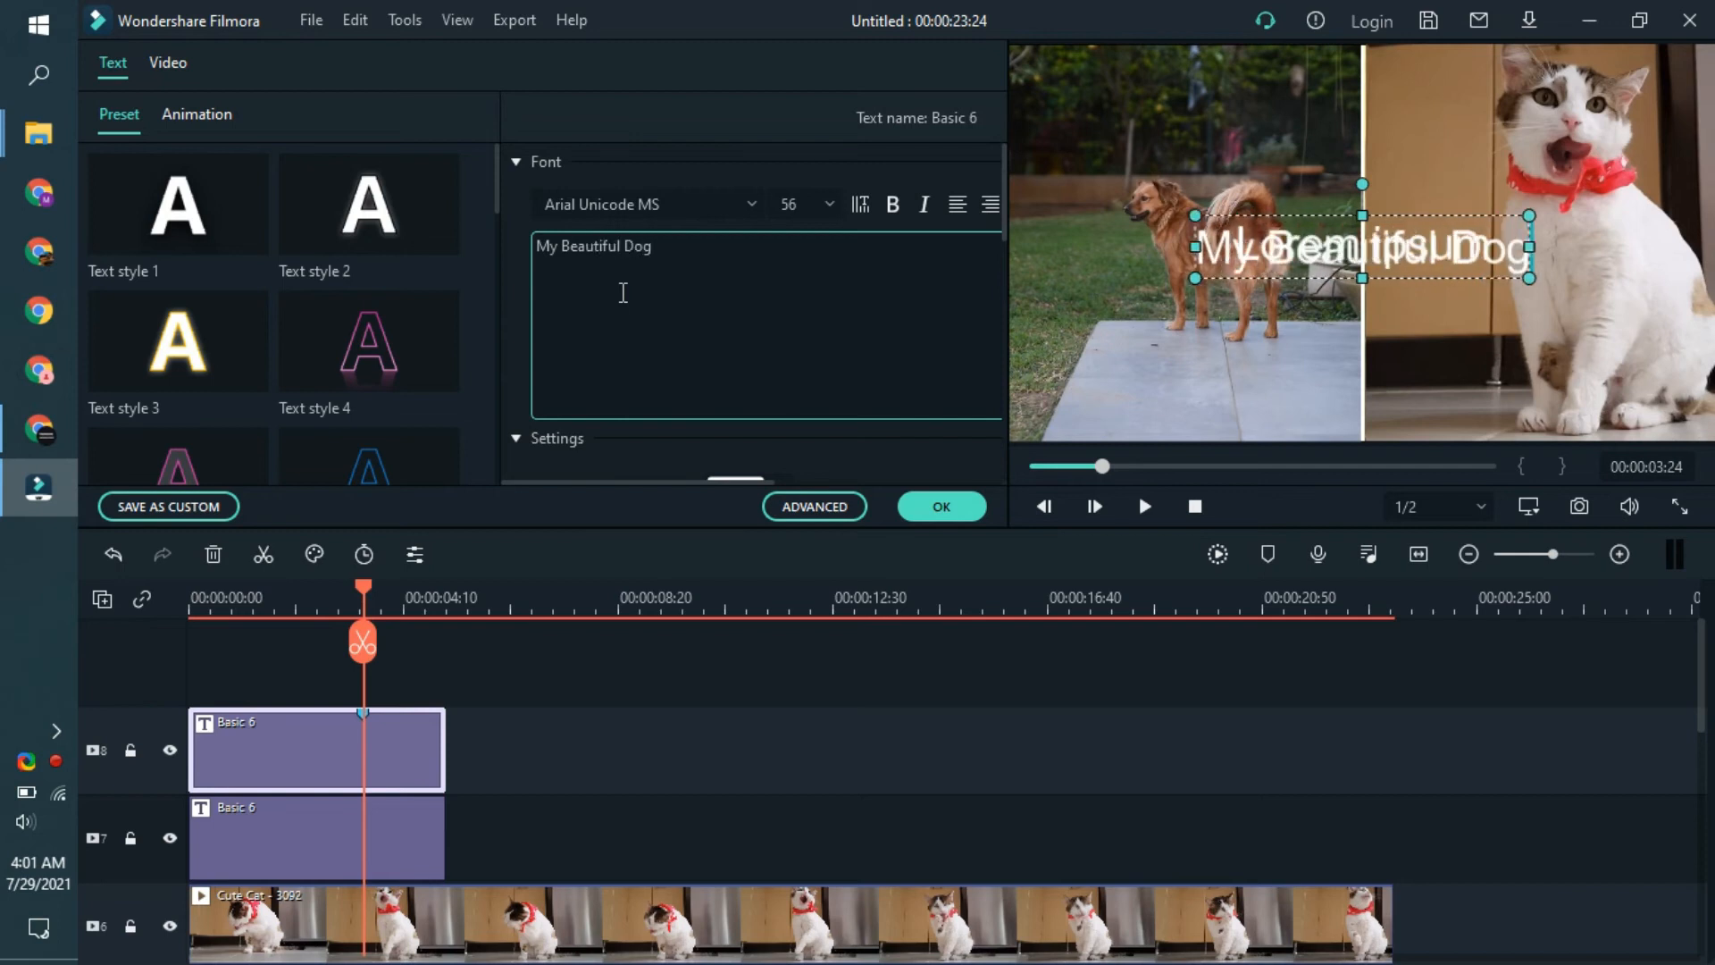
- Copy the title's text and move the "My Beautiful Dog" title to the bottom of the dog panel
{"action": "key", "text": "ctrl+a"}
{"action": "key", "text": "ctrl+c"}
{"action": "left_click", "coordinate": [1324, 325]}
{"action": "left_click_drag", "start_coordinate": [1512, 247], "coordinate": [1250, 428]}
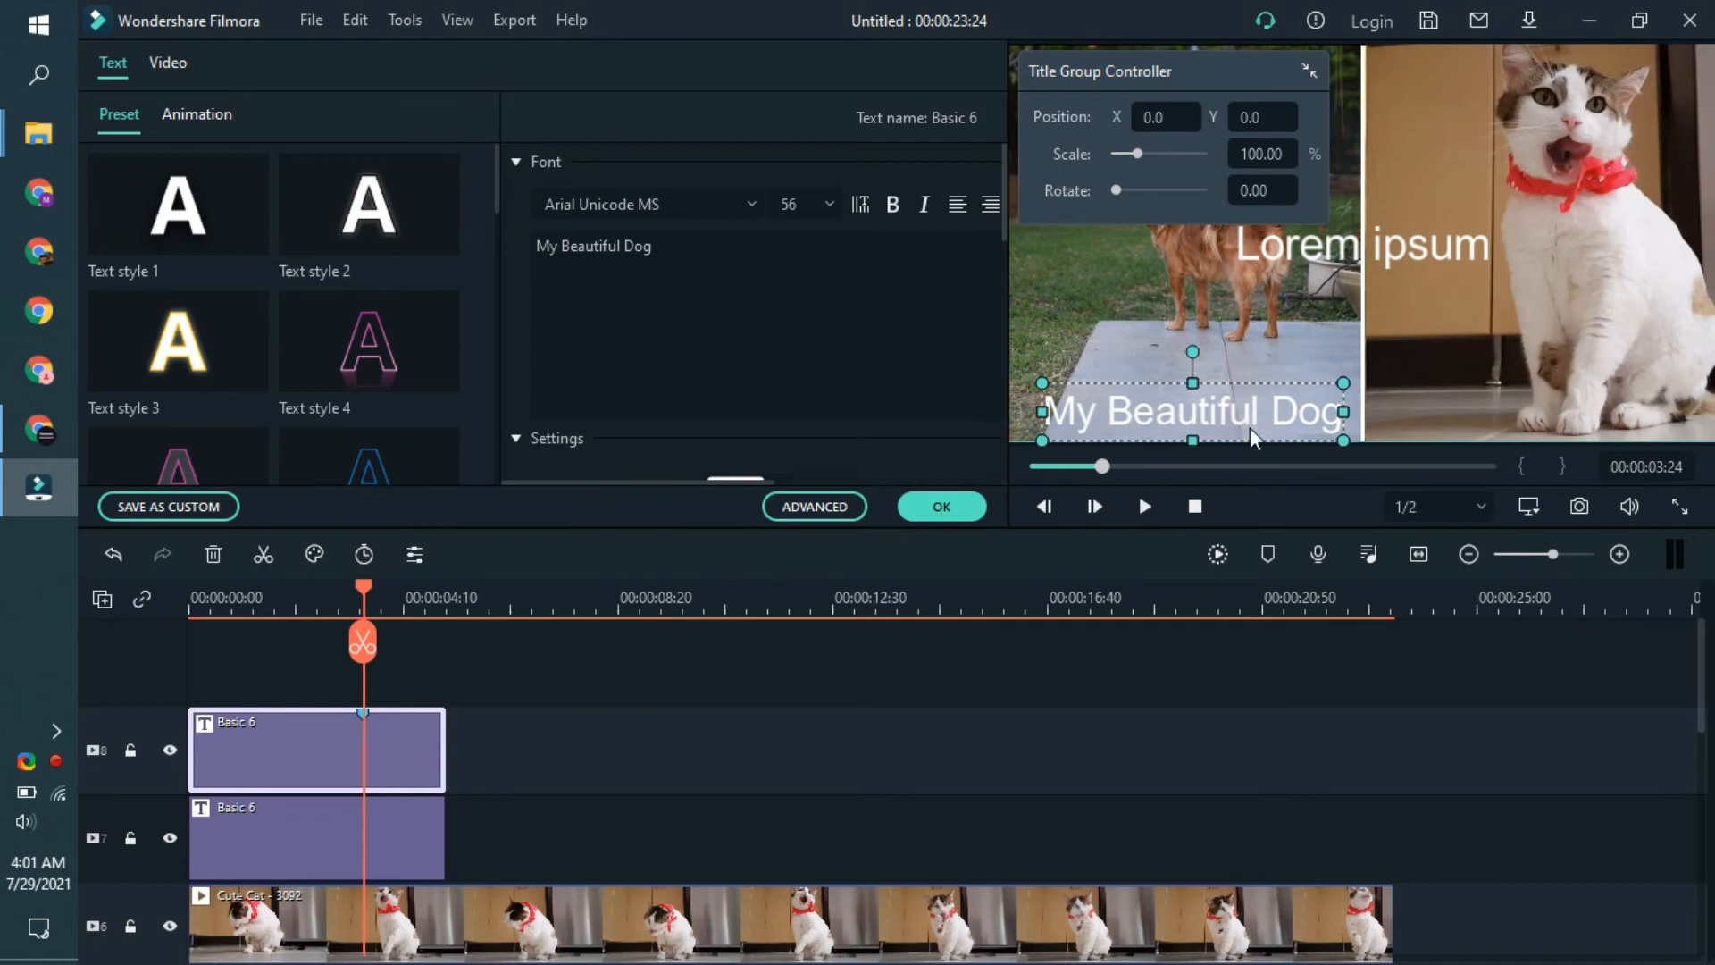
- Paste the copied text into the lower Basic 6 title and change it to "My Beautiful Cat"
{"action": "left_click", "coordinate": [1383, 248]}
{"action": "double_click", "coordinate": [1385, 254]}
{"action": "key", "text": "ctrl+v"}
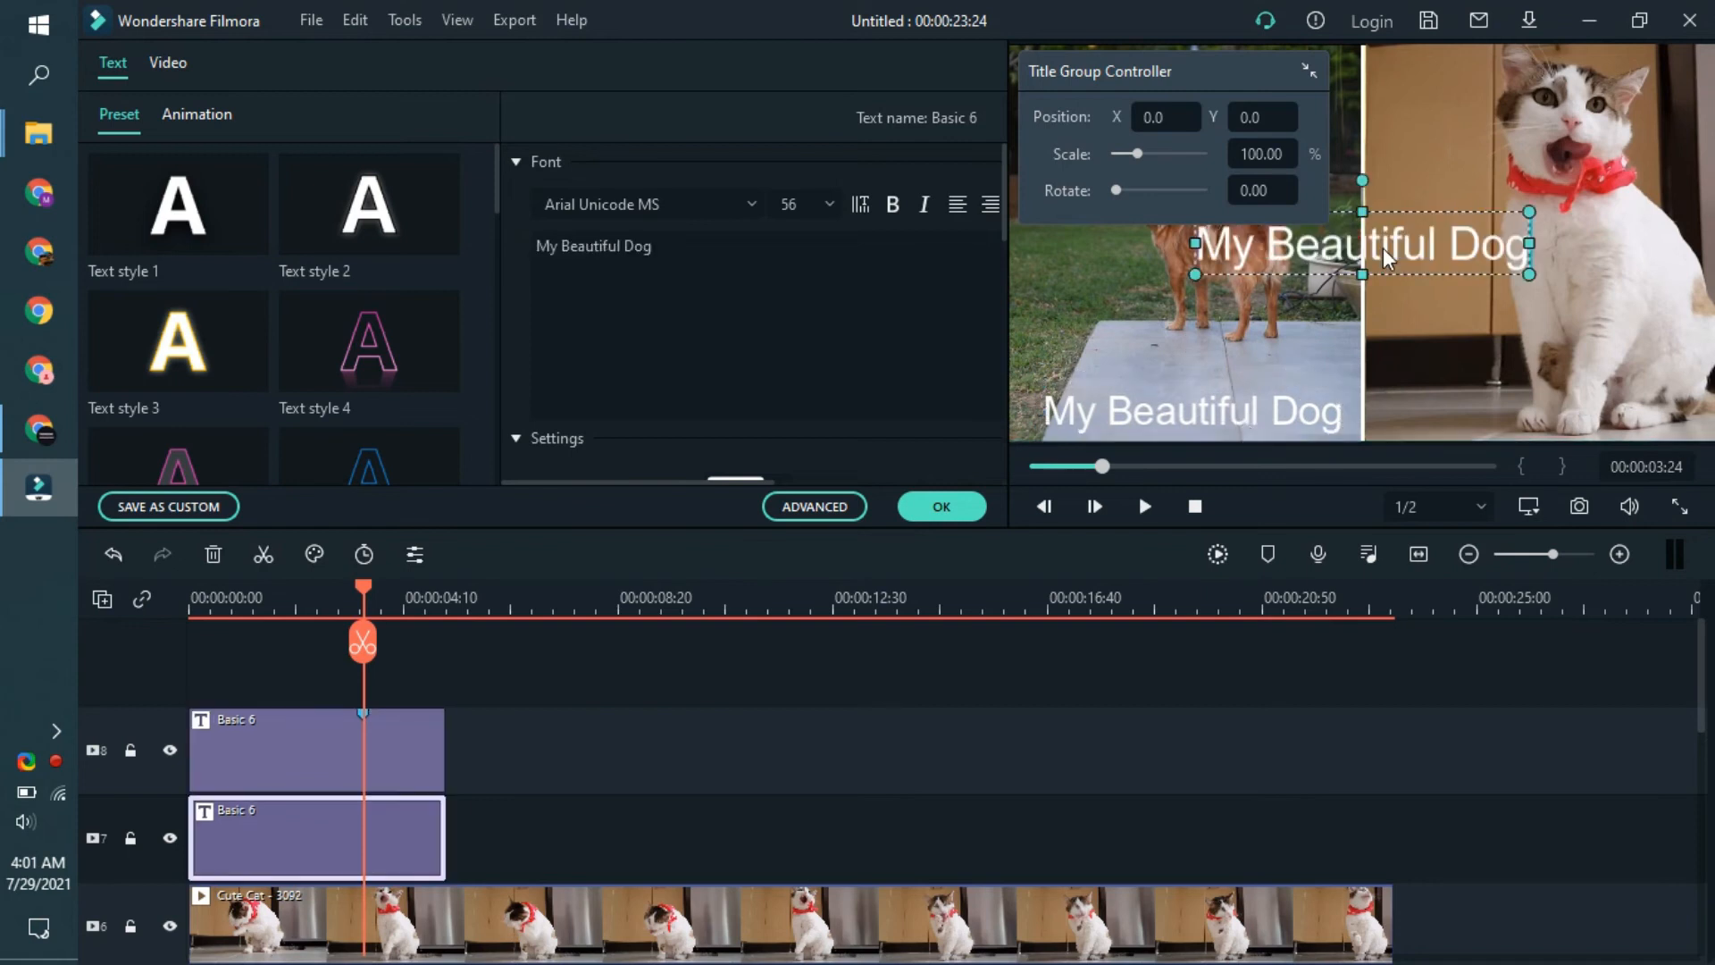
{"action": "type", "text": "C"}
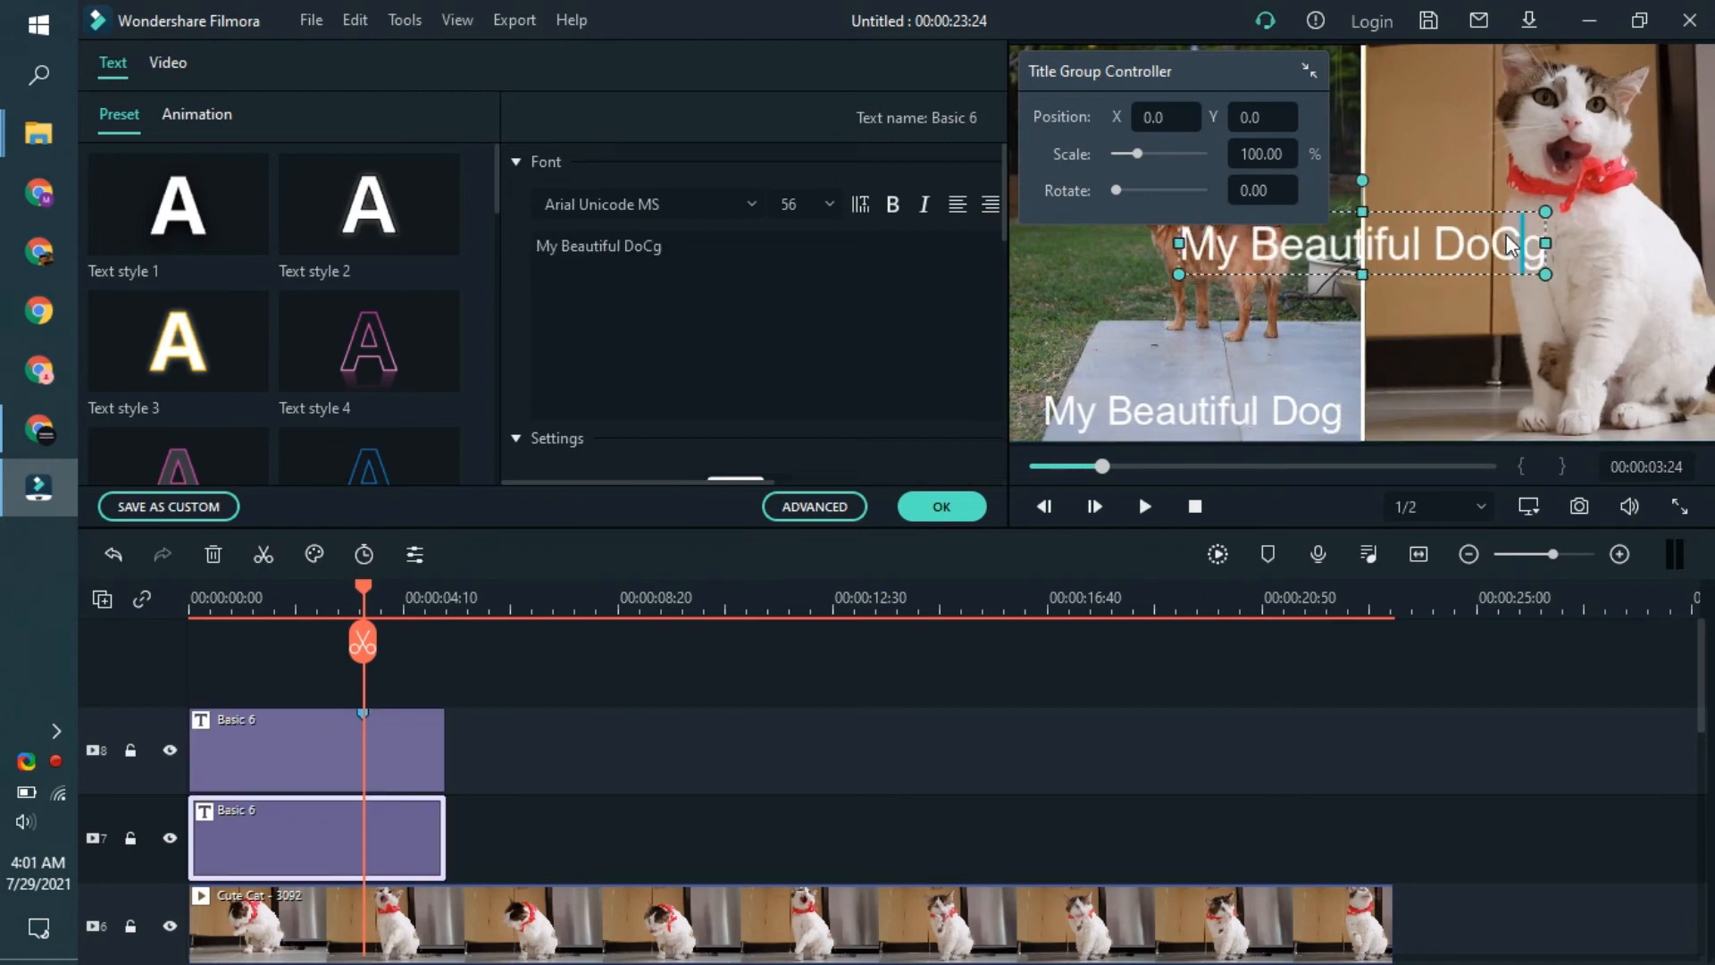
{"action": "left_click", "coordinate": [1508, 248]}
{"action": "double_click", "coordinate": [643, 247]}
{"action": "type", "text": "c"}
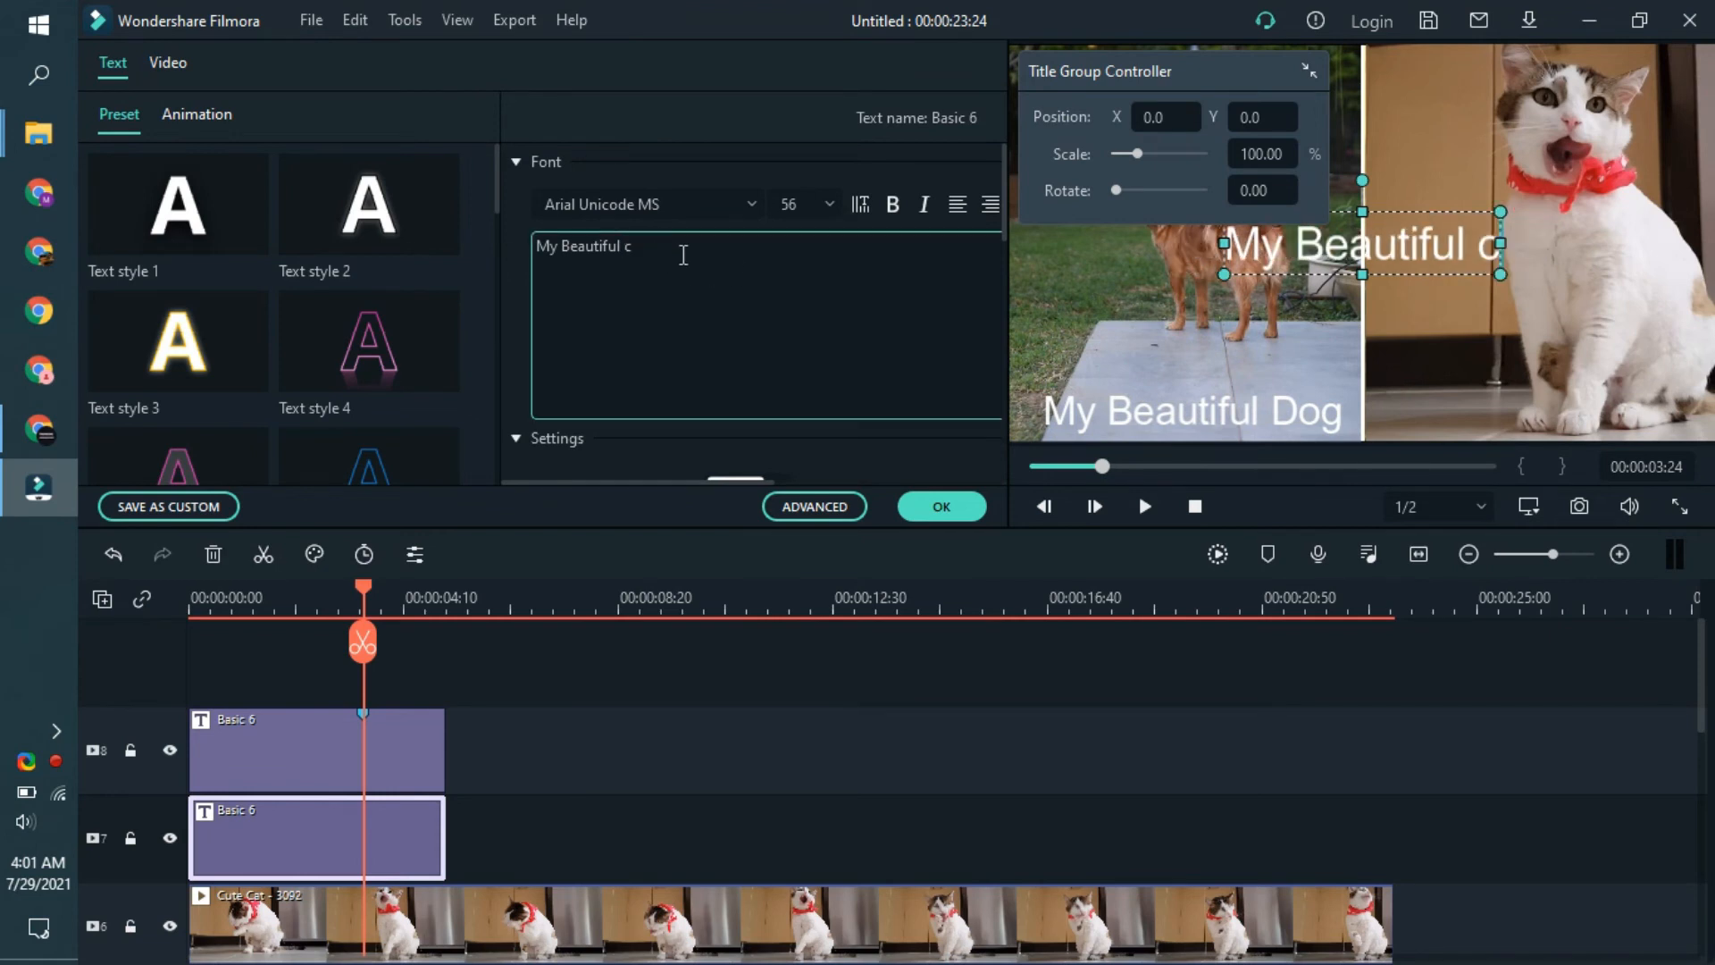
{"action": "key", "text": "BackSpace"}
{"action": "type", "text": "Car"}
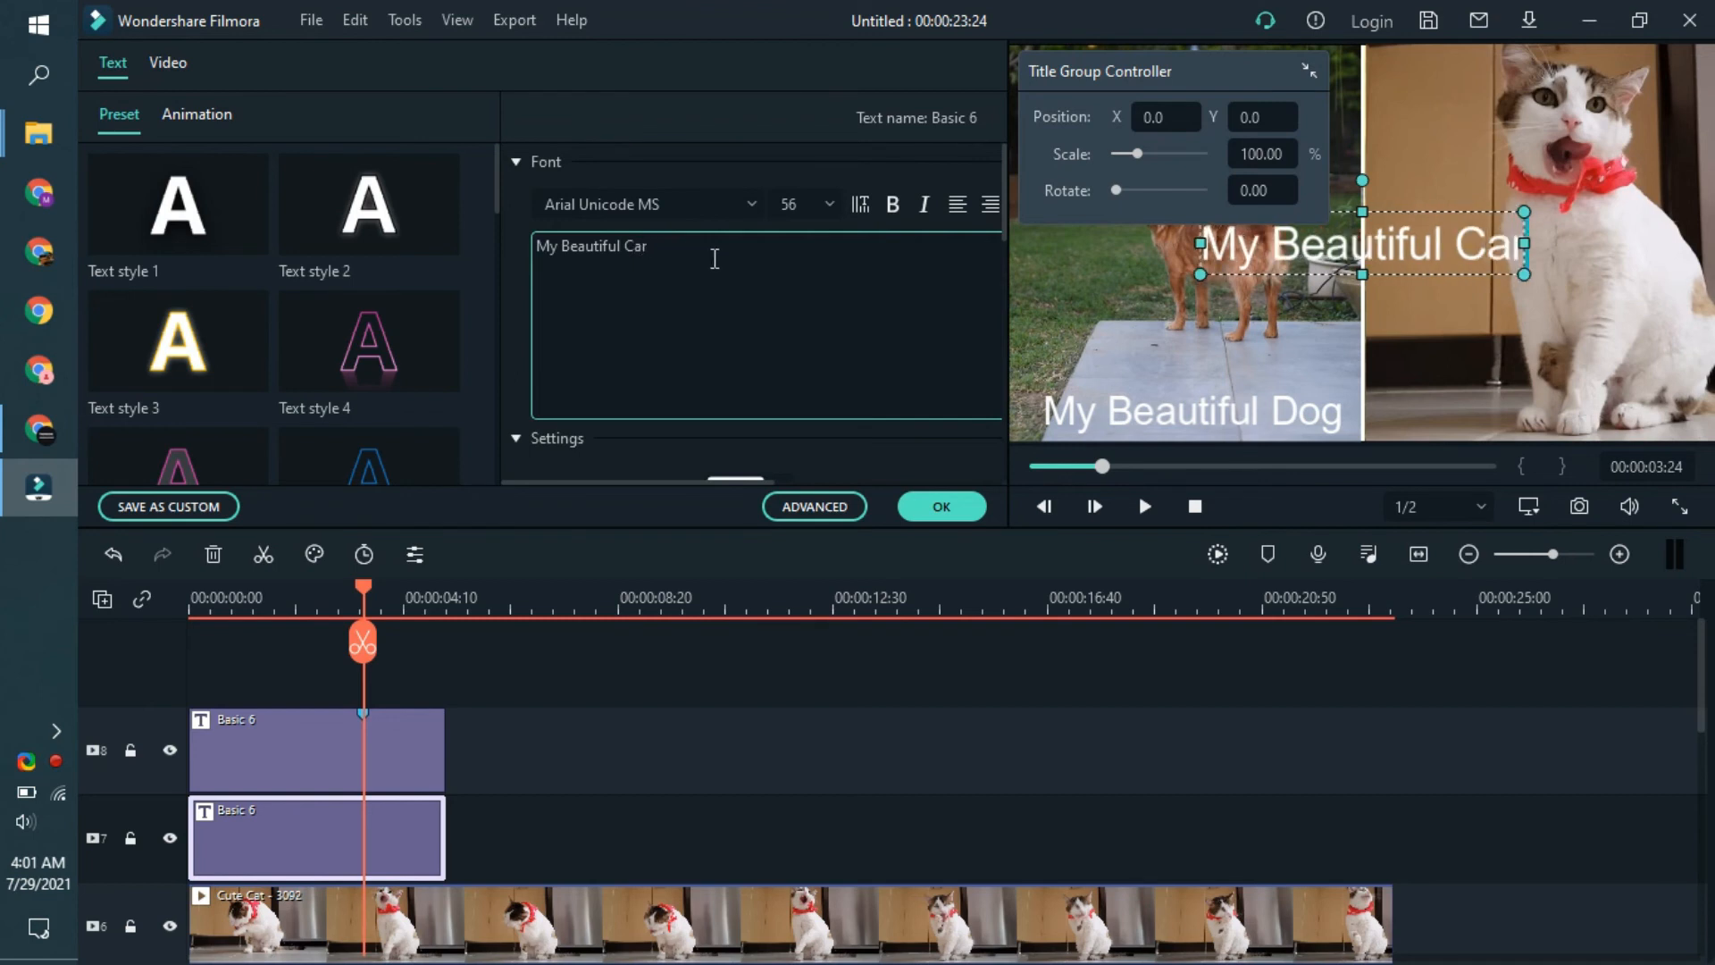
{"action": "key", "text": "BackSpace"}
{"action": "type", "text": "t"}
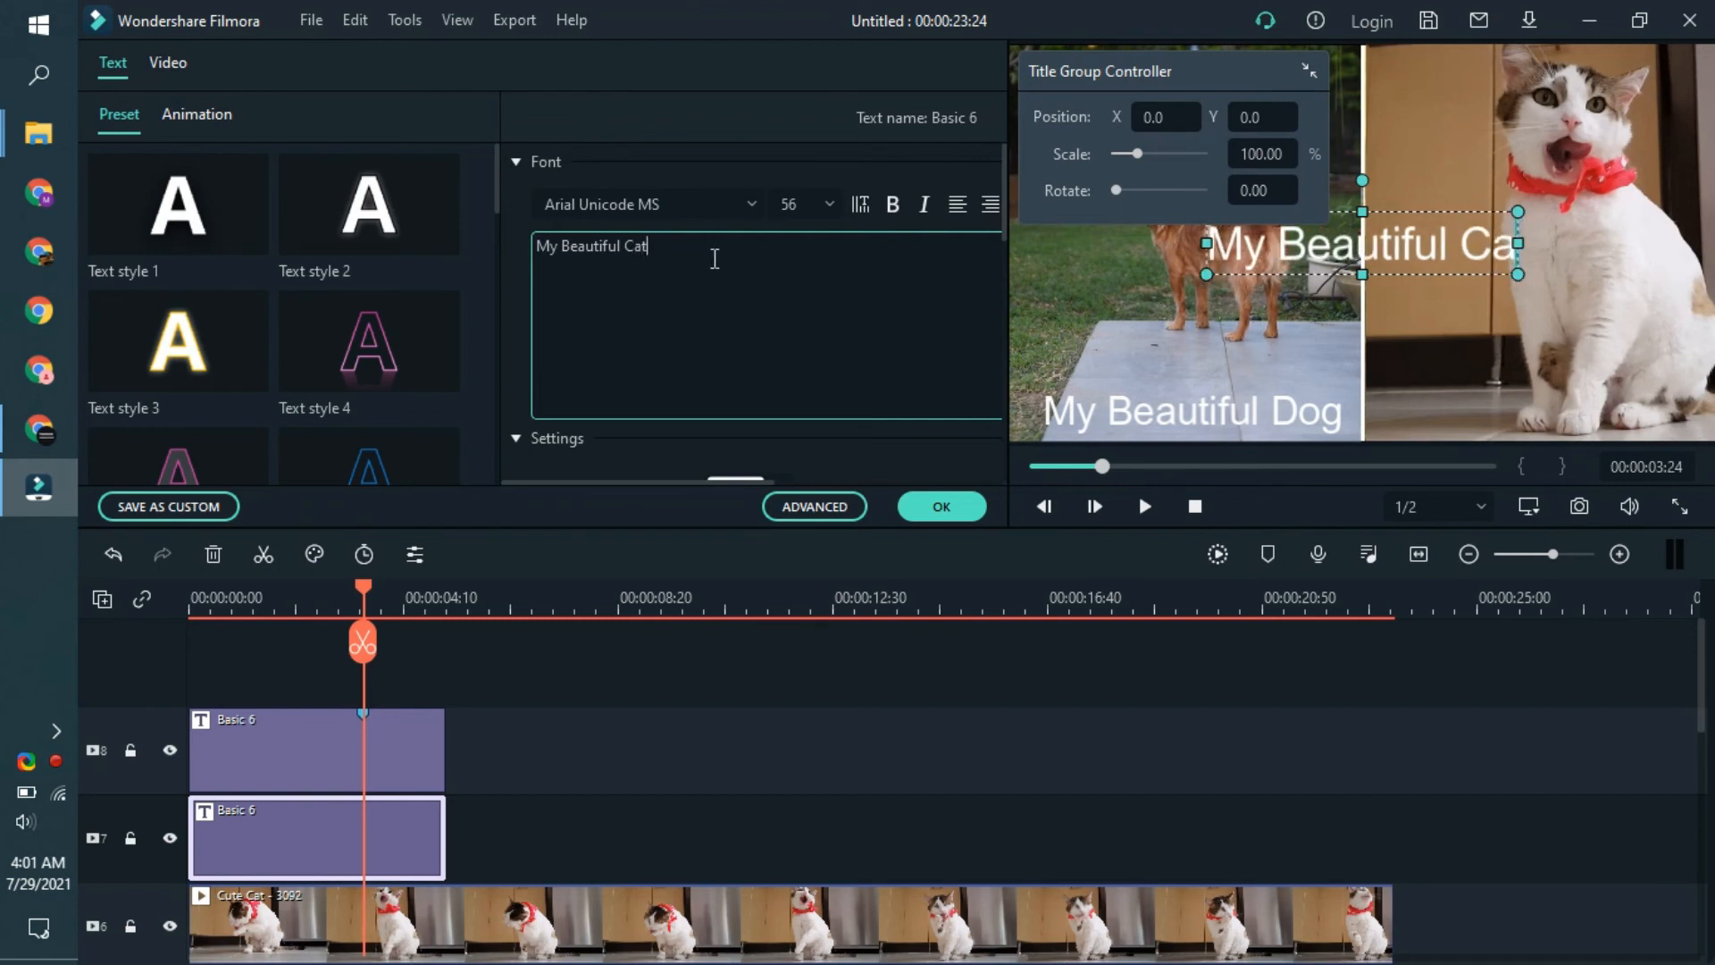
- Apply Text style 2 to the "My Beautiful Cat" title and move it to the bottom of the cat panel
{"action": "left_click", "coordinate": [368, 205]}
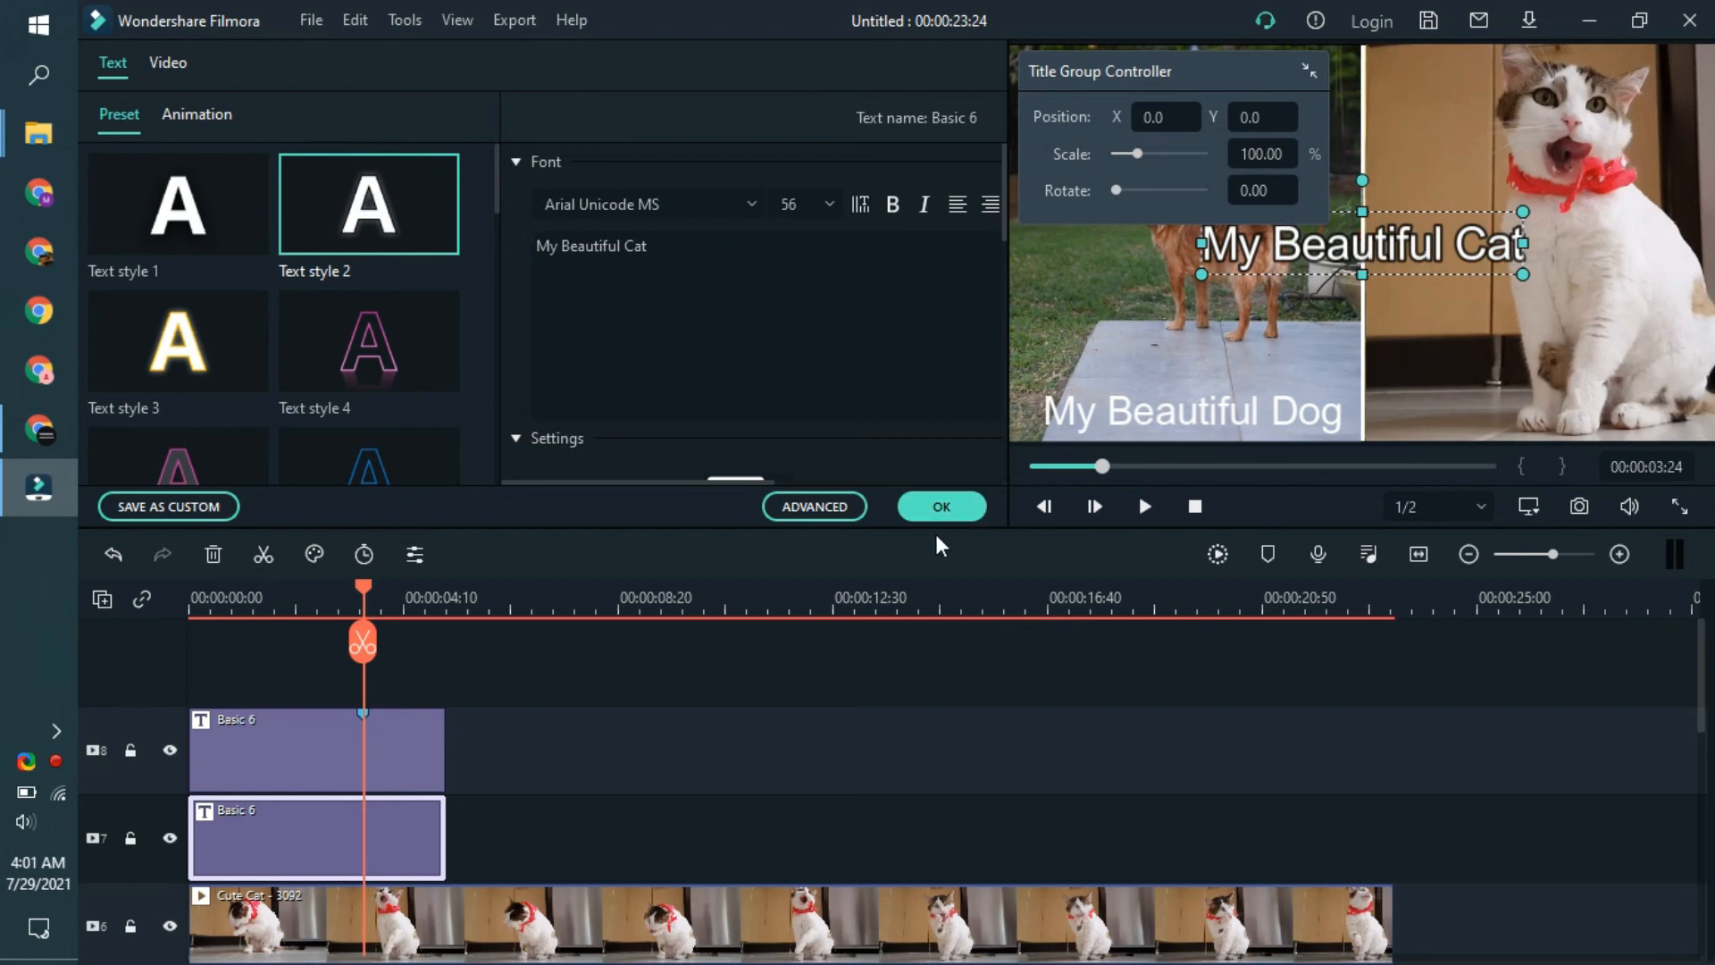
{"action": "left_click", "coordinate": [940, 507]}
{"action": "left_click_drag", "start_coordinate": [1407, 243], "coordinate": [1581, 380]}
- Apply Text style 2 to the "My Beautiful Dog" title and raise it level with the cat title
{"action": "left_click", "coordinate": [1338, 393]}
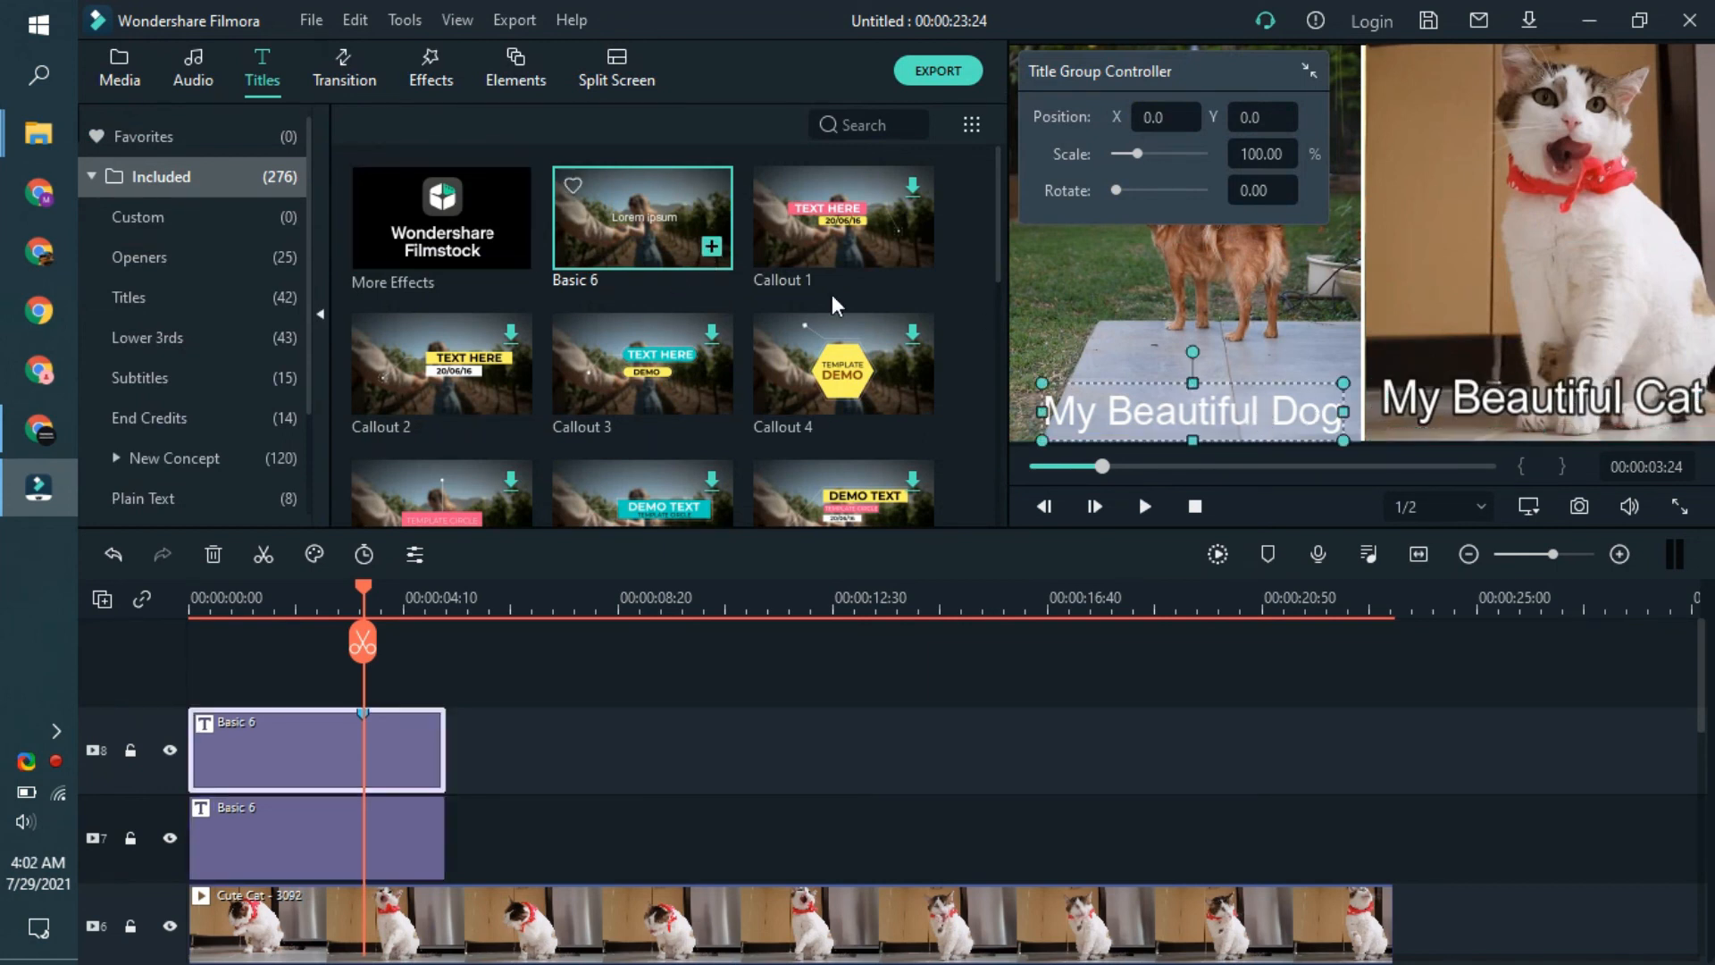
{"action": "double_click", "coordinate": [1235, 425]}
{"action": "left_click", "coordinate": [384, 219]}
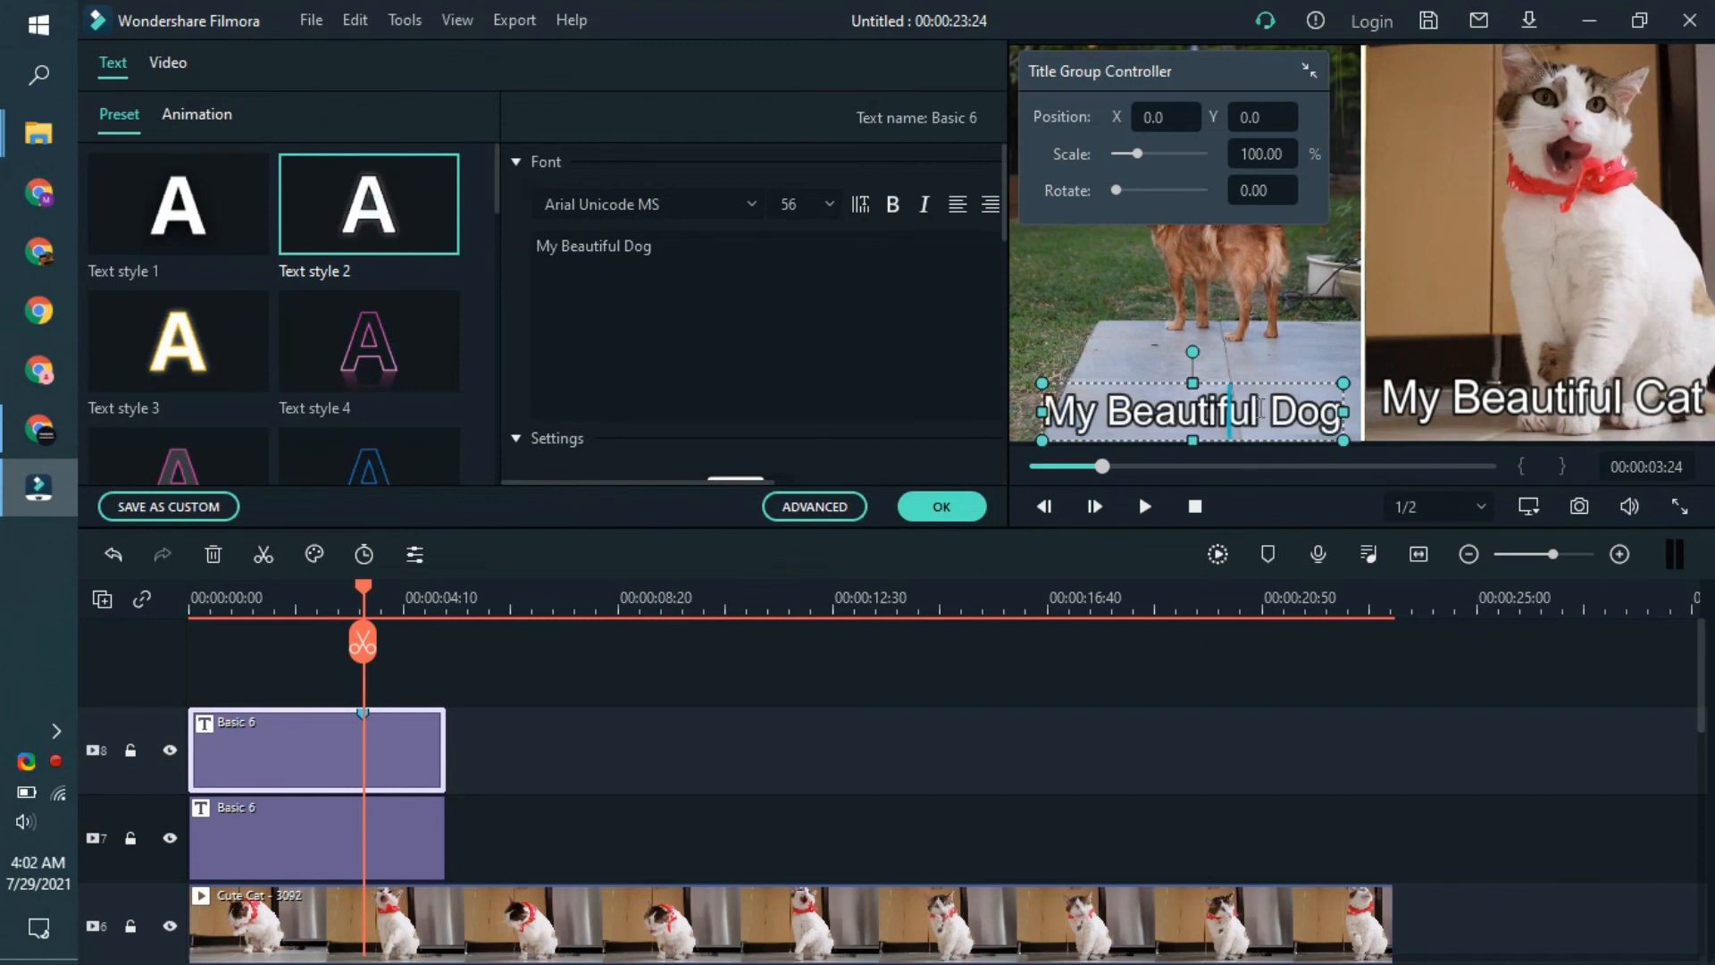
{"action": "left_click_drag", "start_coordinate": [1266, 372], "coordinate": [1269, 359]}
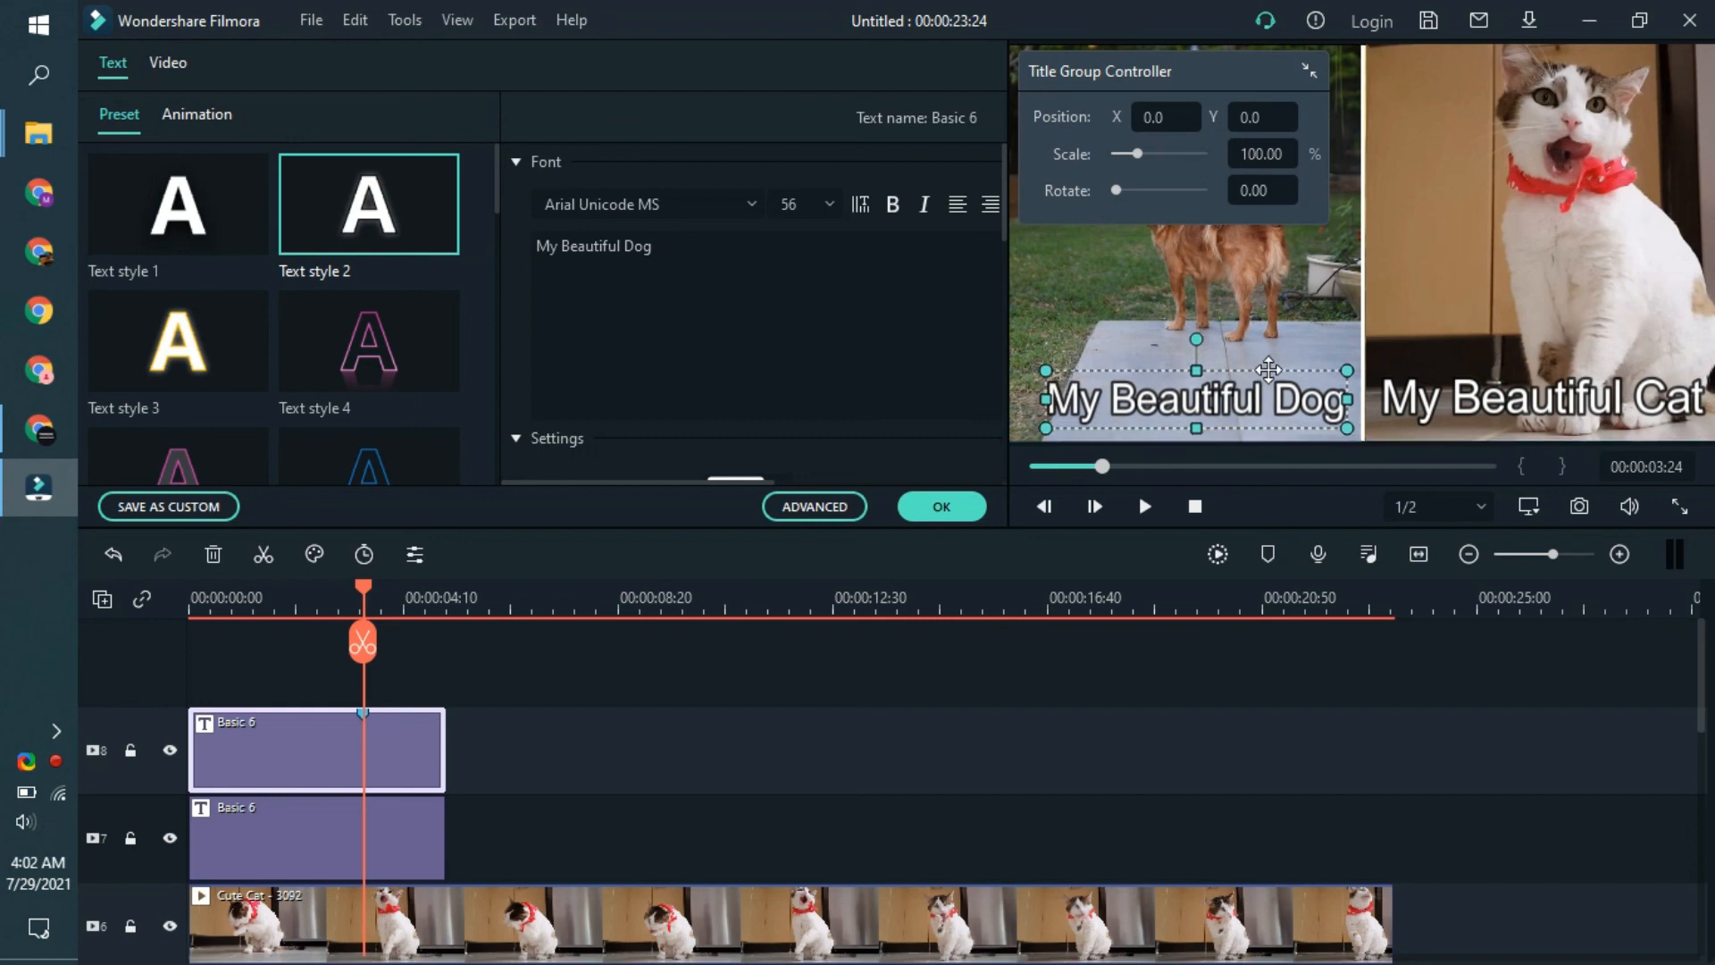
{"action": "left_click", "coordinate": [1165, 695]}
- Extend both Basic 6 titles on the timeline to the end of the Dog clip
{"action": "left_click", "coordinate": [431, 856]}
{"action": "scroll", "coordinate": [461, 671], "scroll_direction": "down", "scroll_amount": 1}
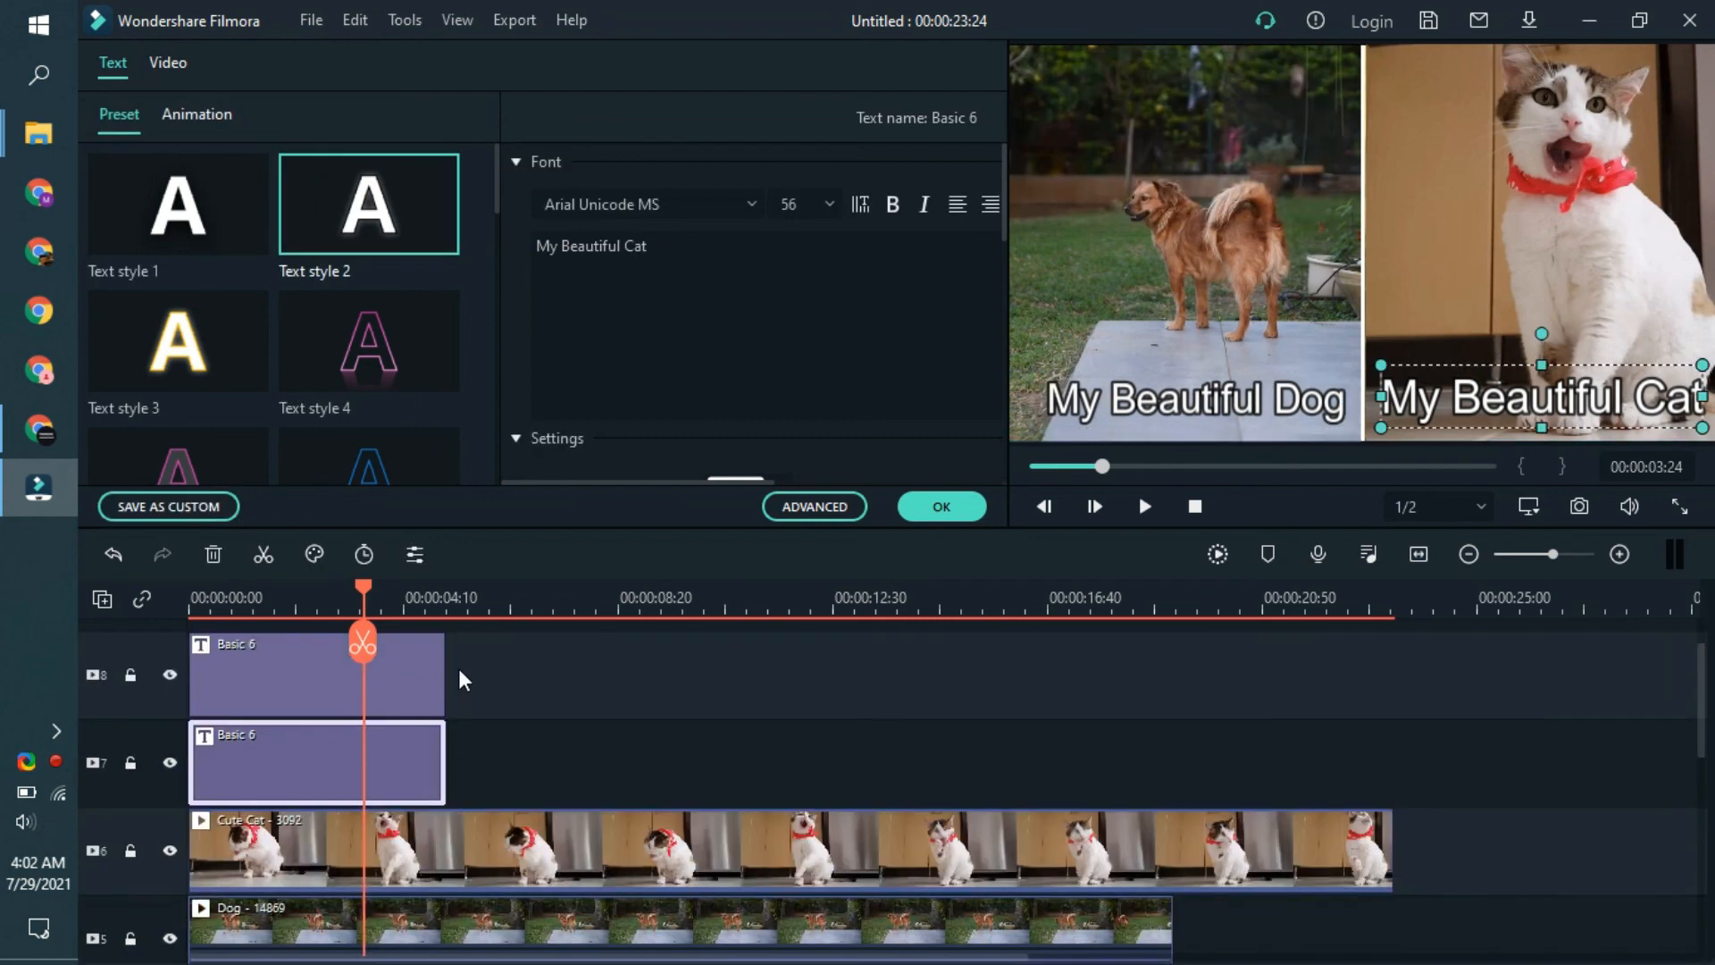
{"action": "left_click_drag", "start_coordinate": [444, 749], "coordinate": [1171, 748]}
{"action": "left_click", "coordinate": [357, 679]}
{"action": "left_click_drag", "start_coordinate": [444, 675], "coordinate": [1175, 679]}
- Trim the ends of the split screen and the Cute Cat clip to match the Dog clip's end
{"action": "scroll", "coordinate": [1175, 679], "scroll_direction": "down", "scroll_amount": 2}
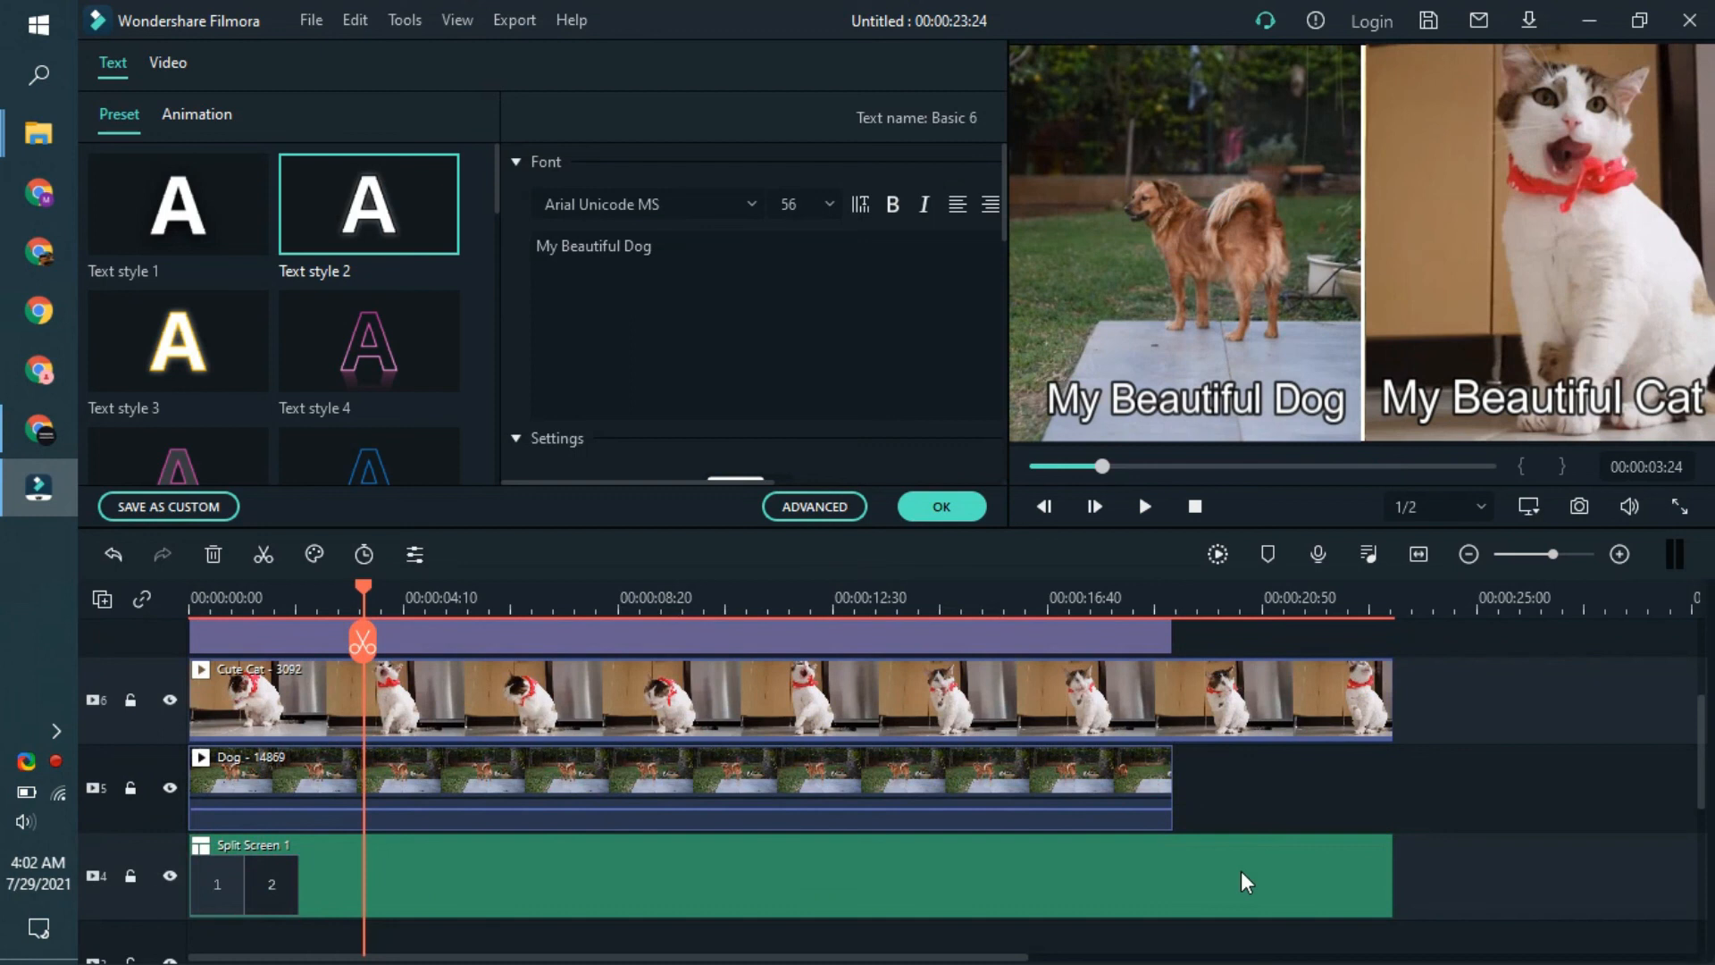
{"action": "left_click", "coordinate": [1335, 880]}
{"action": "left_click_drag", "start_coordinate": [1391, 880], "coordinate": [1173, 891]}
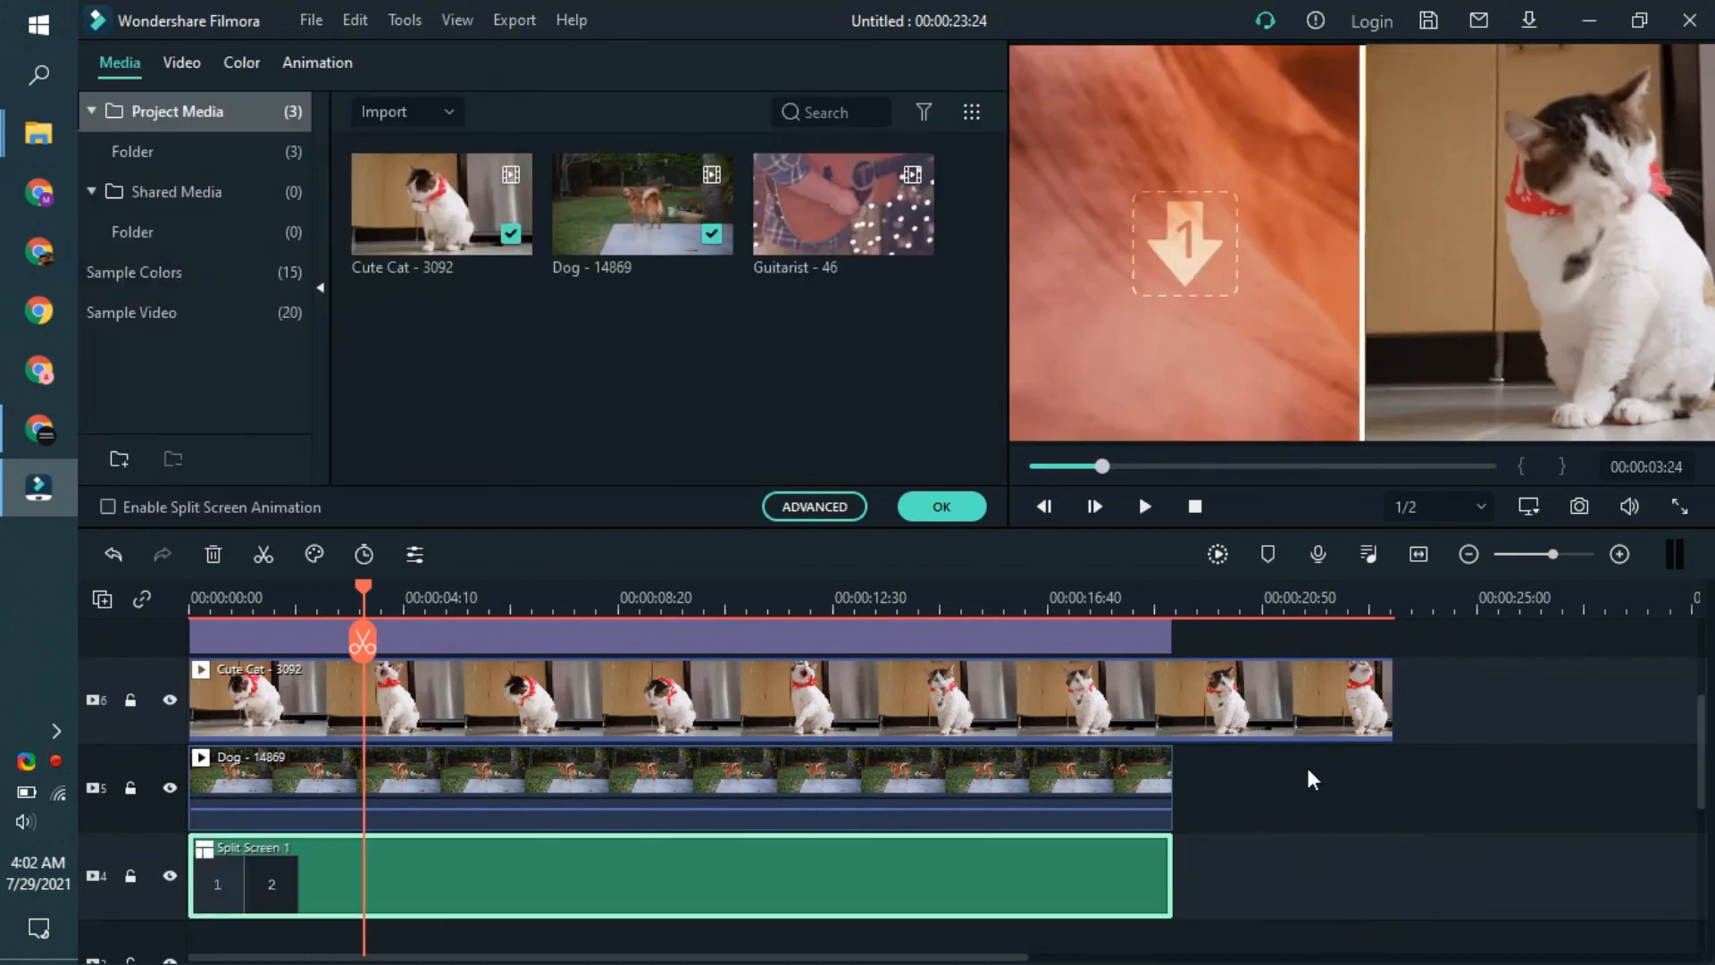
{"action": "left_click", "coordinate": [1390, 701]}
{"action": "left_click_drag", "start_coordinate": [1393, 702], "coordinate": [1179, 761]}
- Play back the titled split screen to check the trimmed result
{"action": "key", "text": "space"}
{"action": "scroll", "coordinate": [885, 831], "scroll_direction": "up", "scroll_amount": 1}
{"action": "key", "text": "space"}
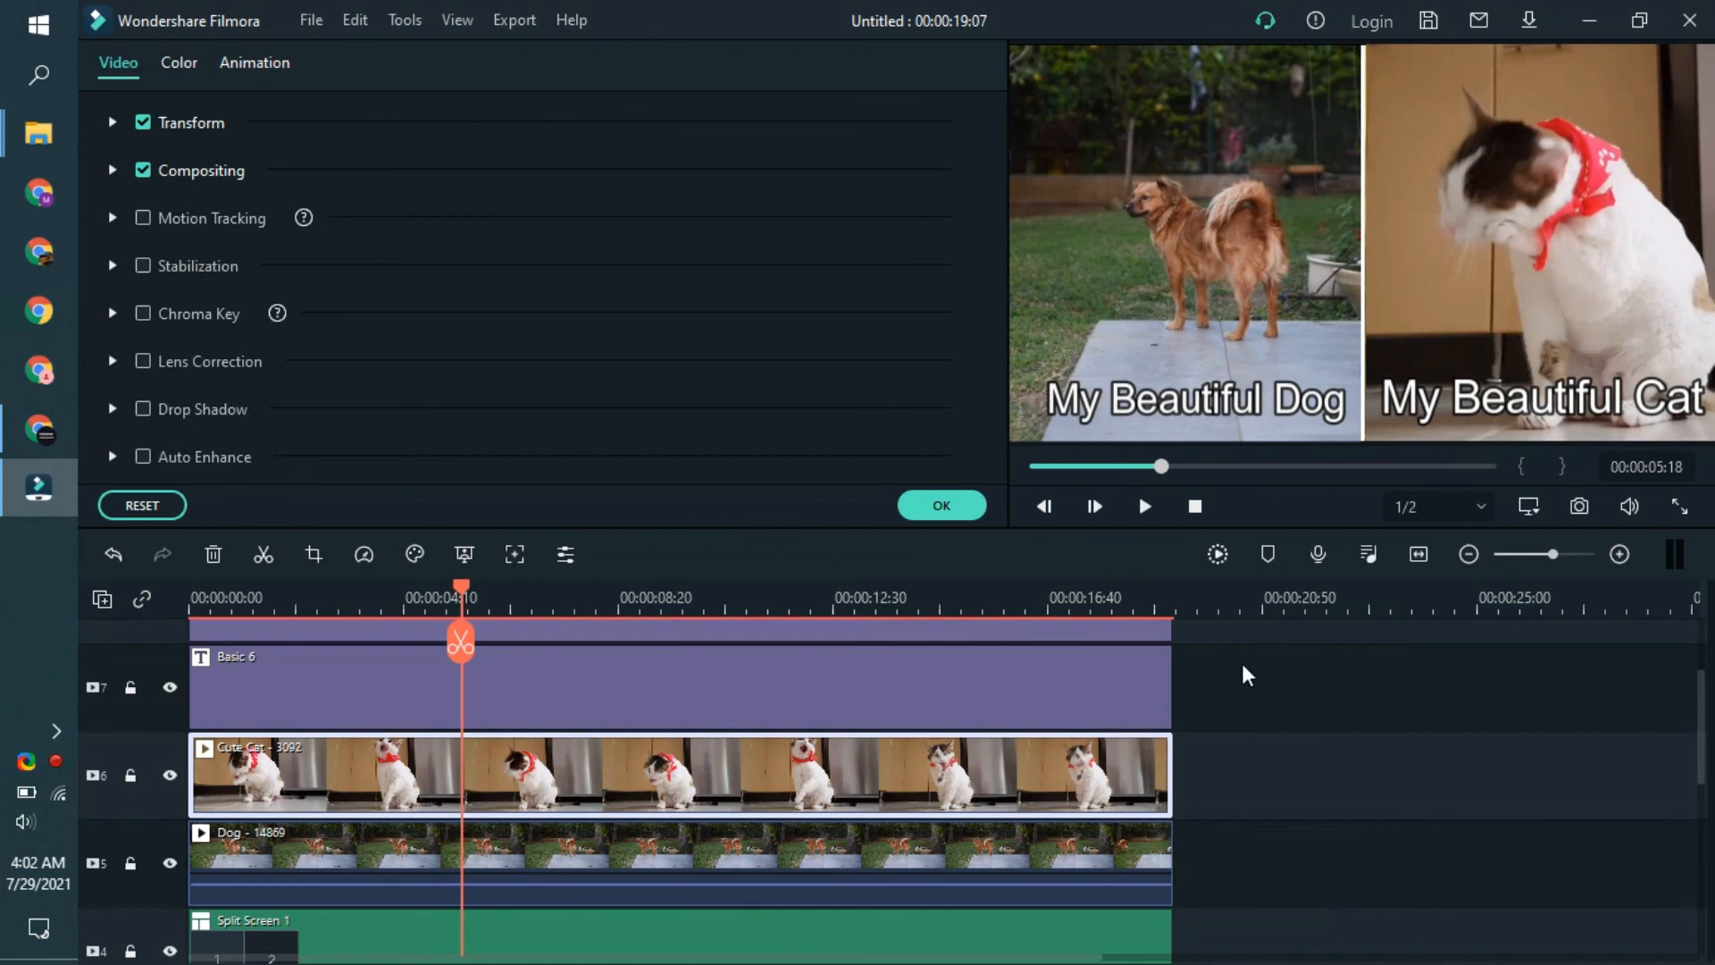